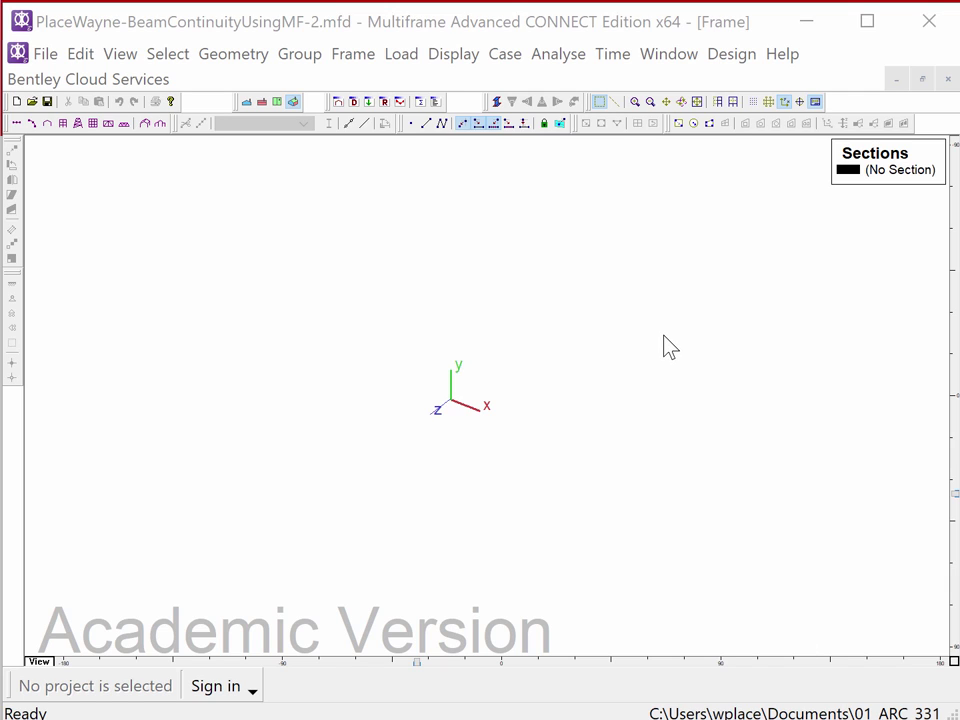
Rotate the empty 3D view so z points into the screen, x right and y up.
left_click(245, 105)
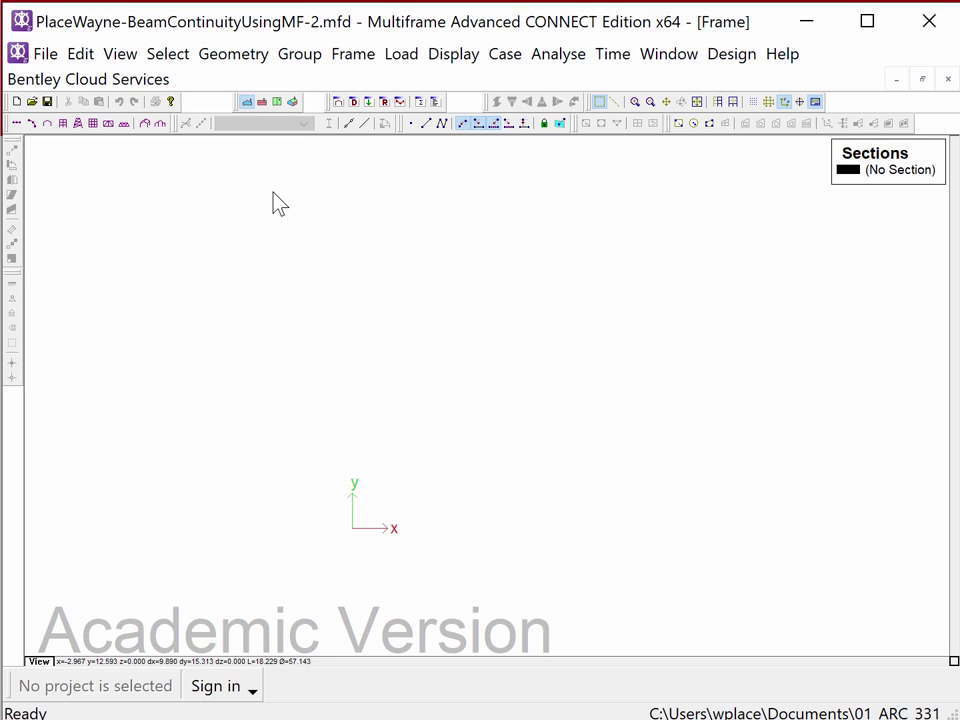
left_click(293, 102)
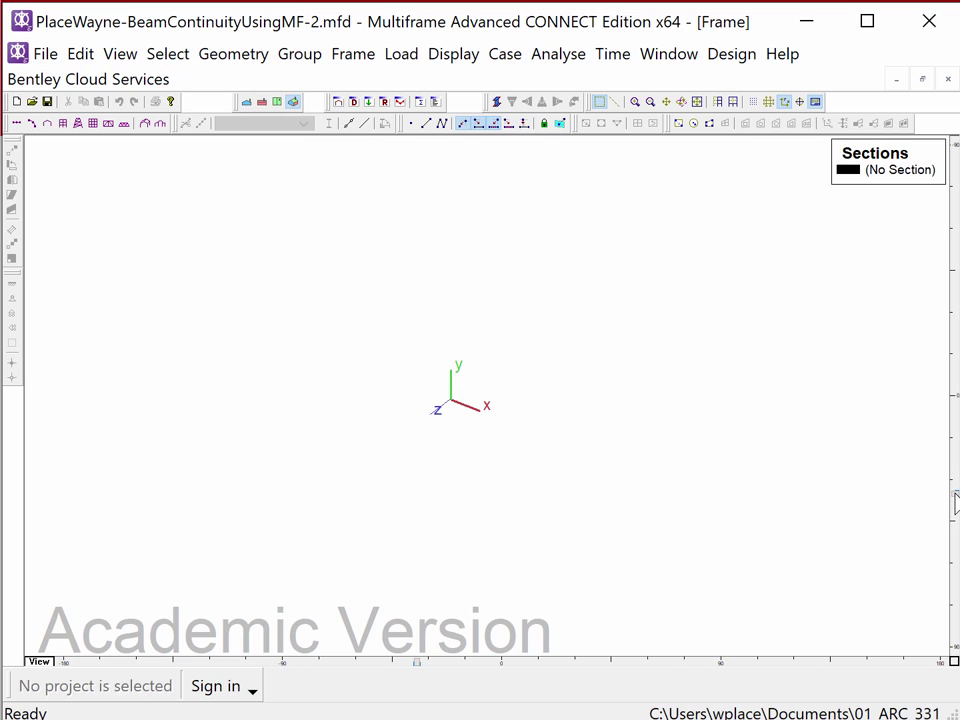
left_click_drag(955, 500, 953, 405)
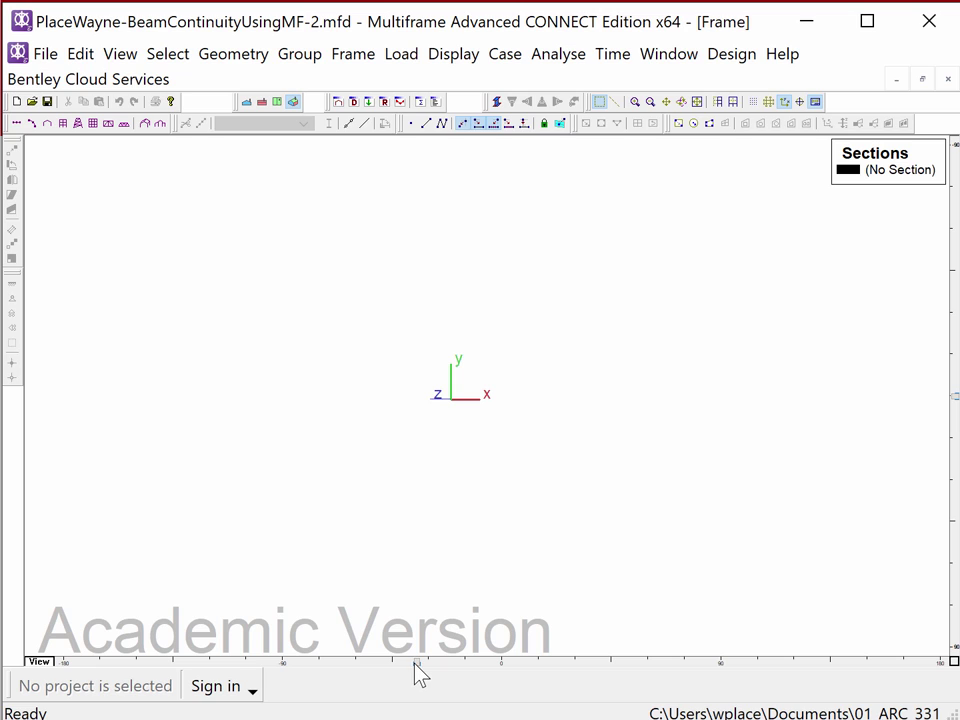
left_click_drag(416, 663, 502, 668)
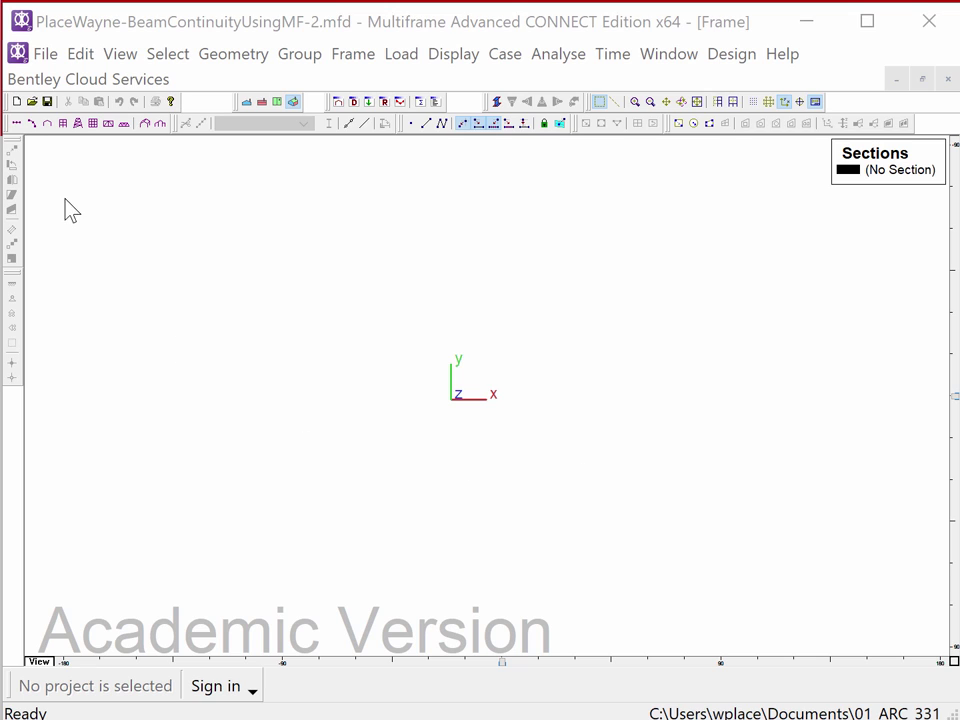
Generate a continuous beam of 3 spans, each 30 long, with pinned end restraints.
left_click(17, 123)
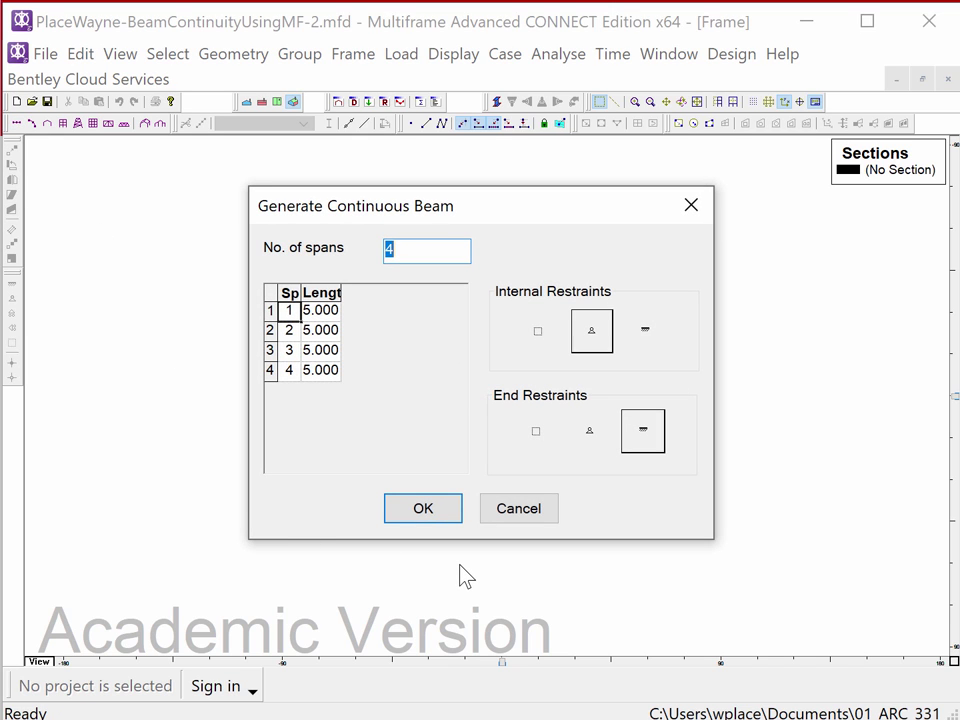
type("3")
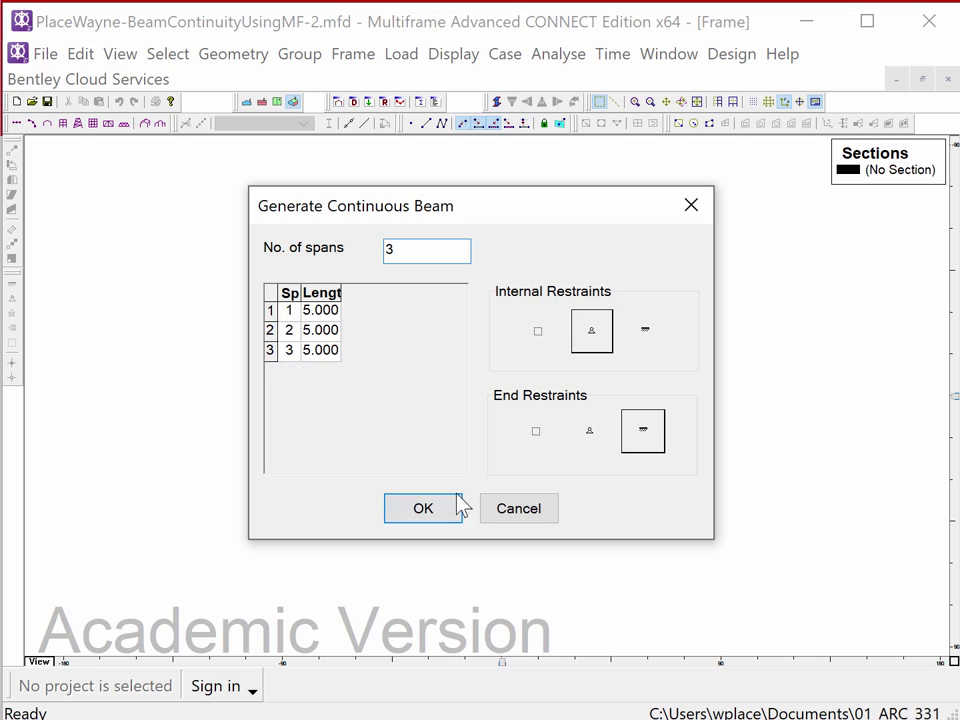
left_click(322, 311)
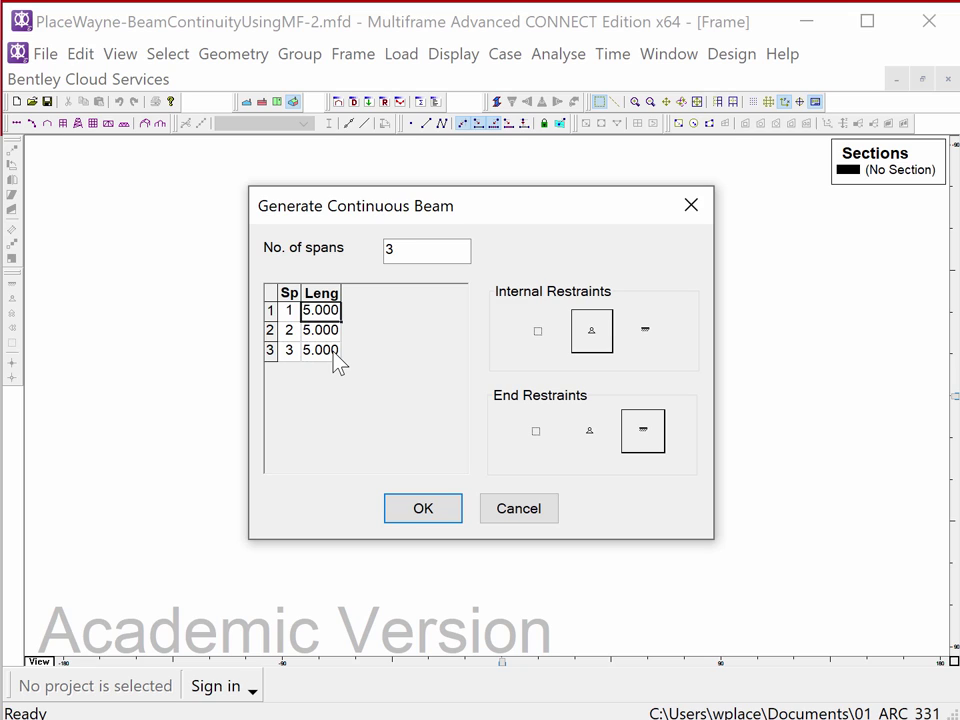
type("30")
key("Return")
type("30")
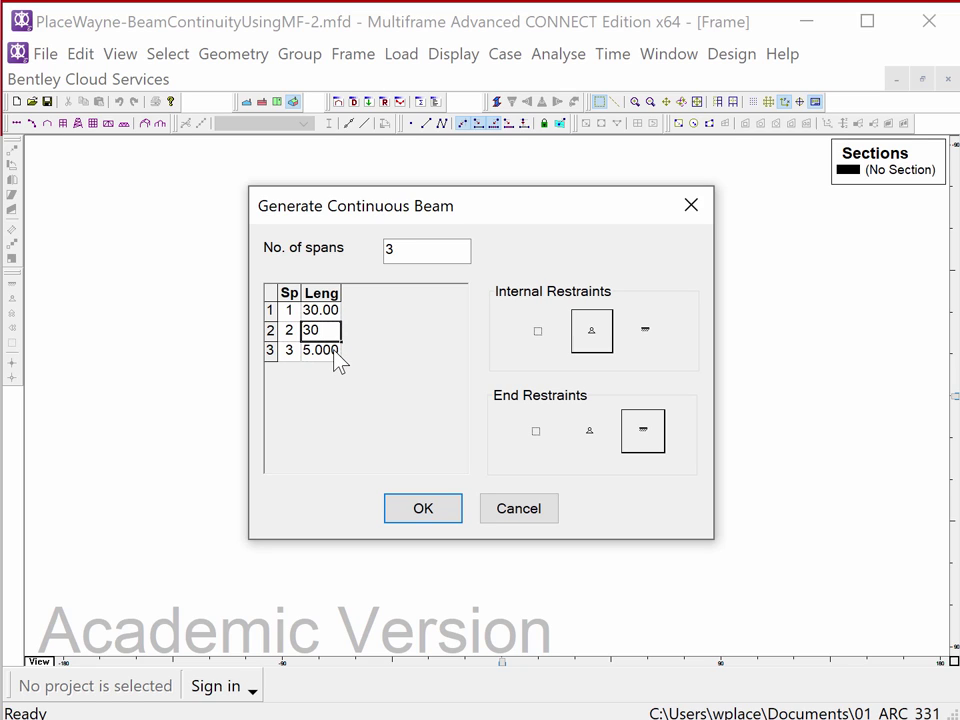
key("Return")
type("30")
left_click(325, 328)
left_click(591, 433)
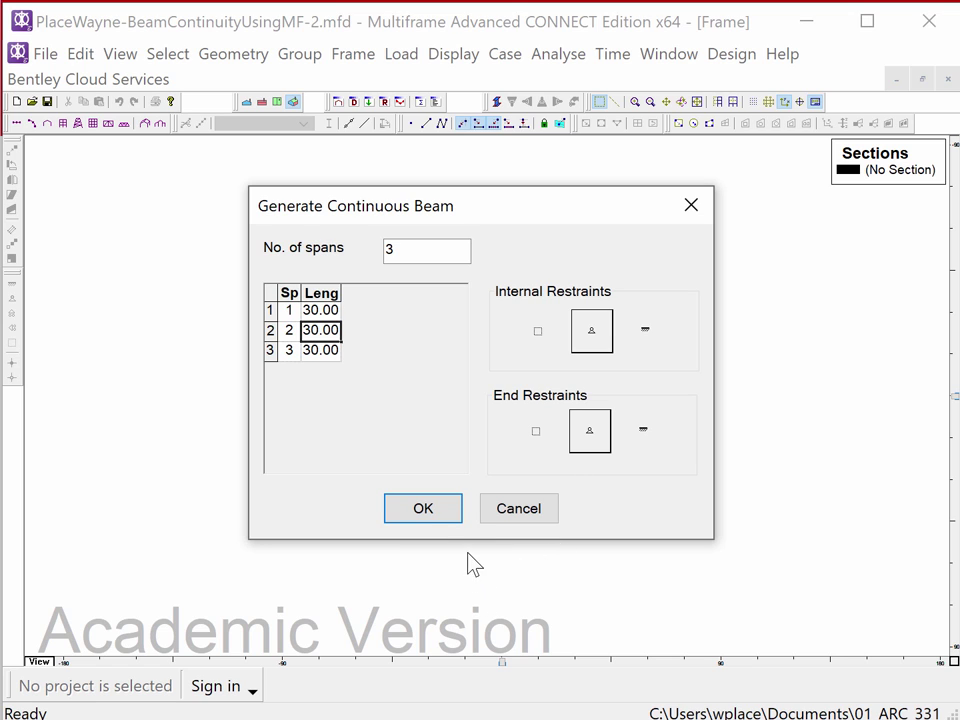
left_click(432, 519)
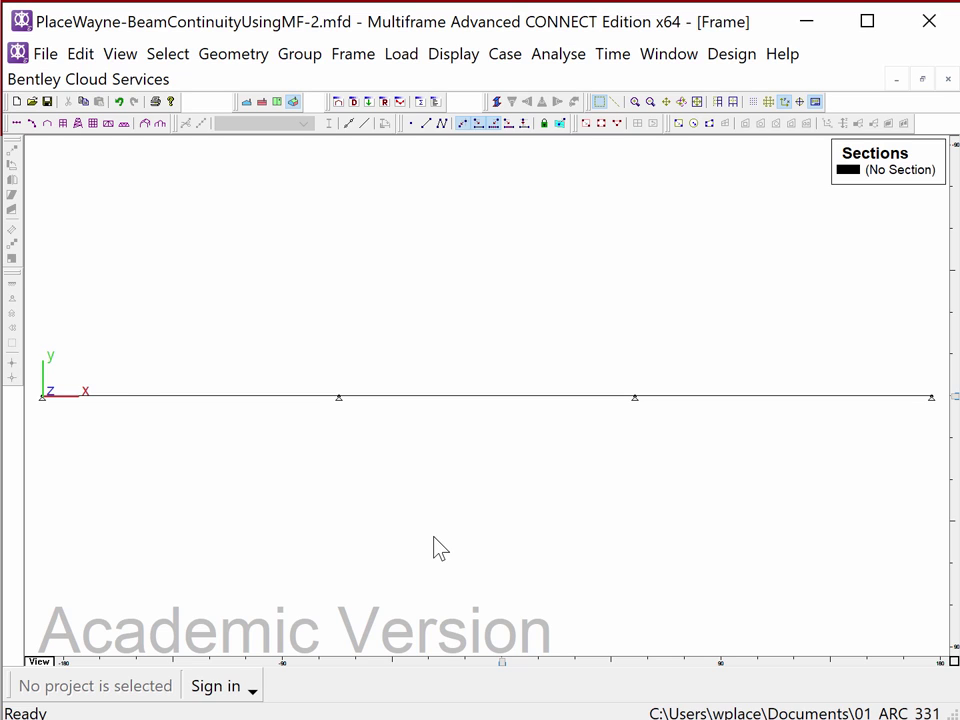
Move all beam members by x = -45 ft and fit the beam in the window.
scroll(432, 535, "down", 1)
scroll(318, 424, "down", 1)
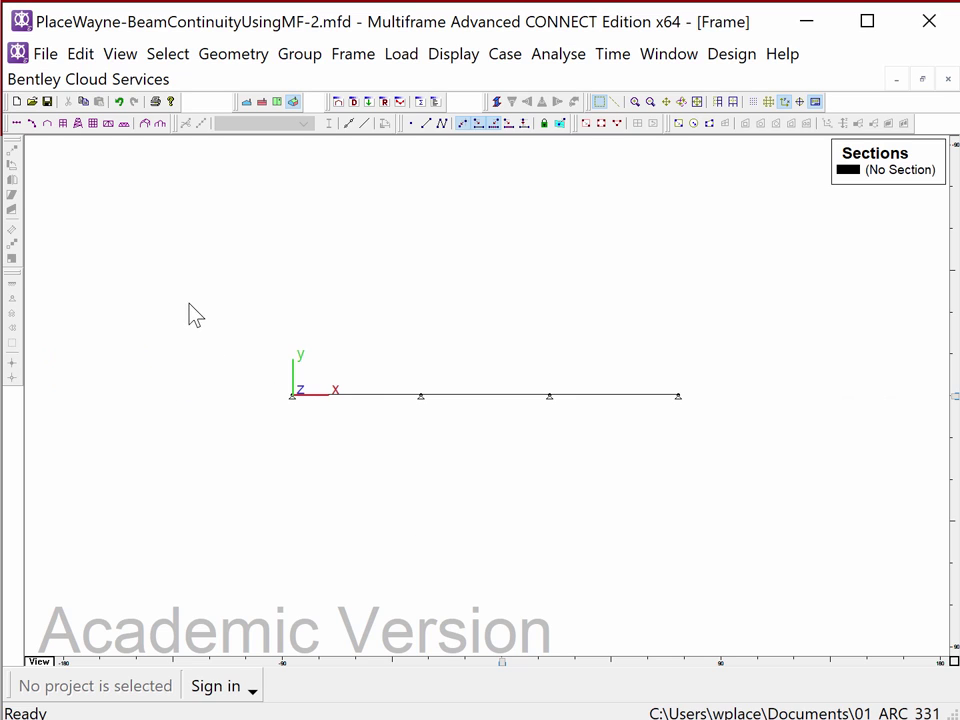
left_click_drag(189, 305, 714, 465)
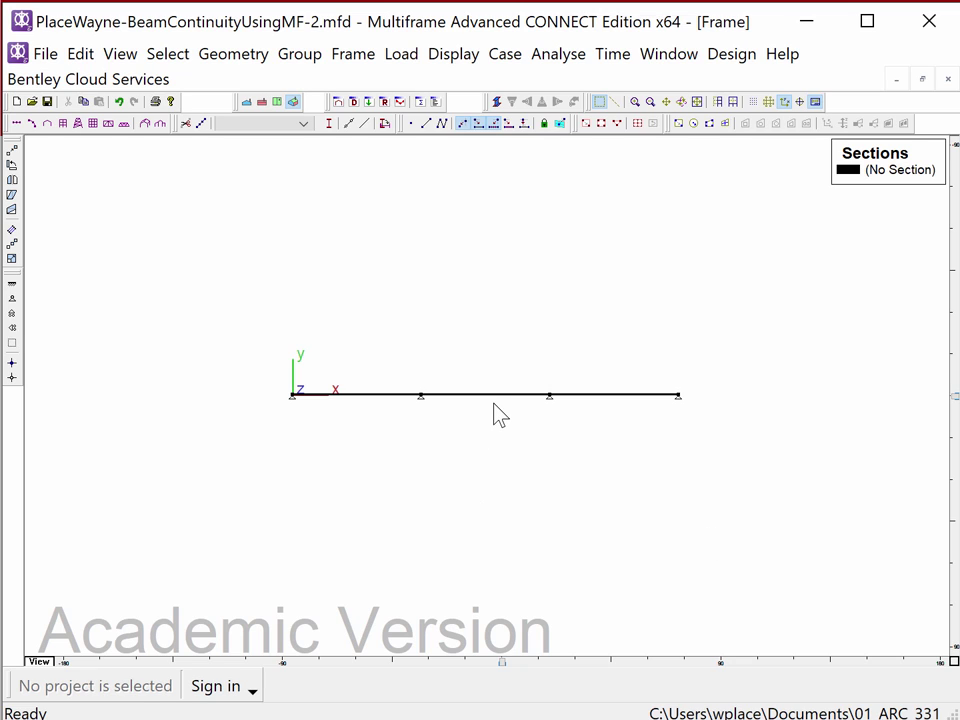
left_click(231, 55)
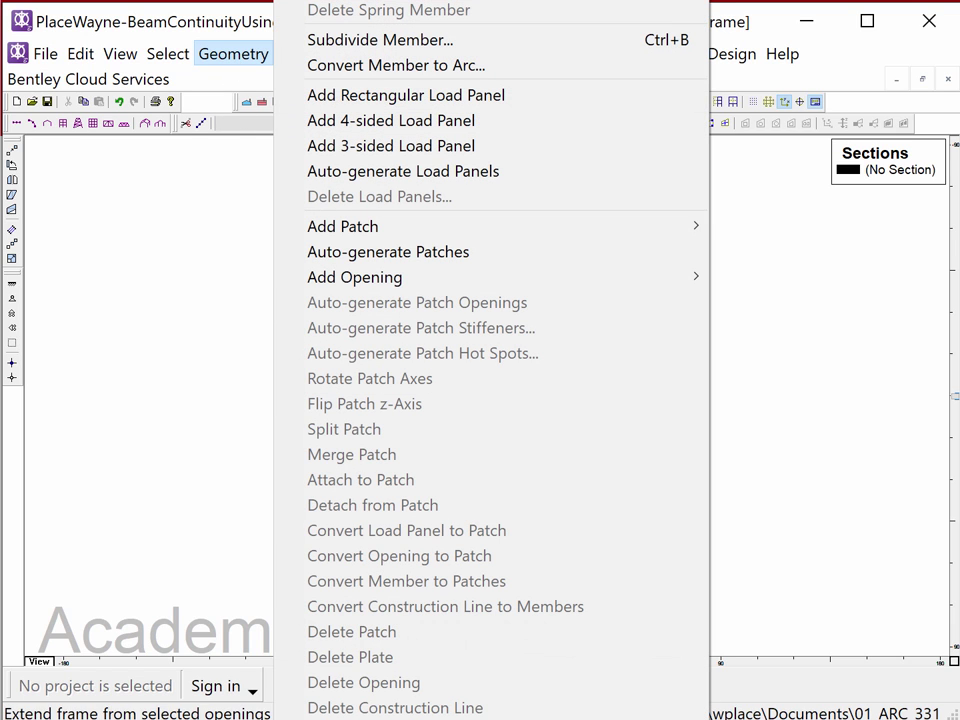
key("Escape")
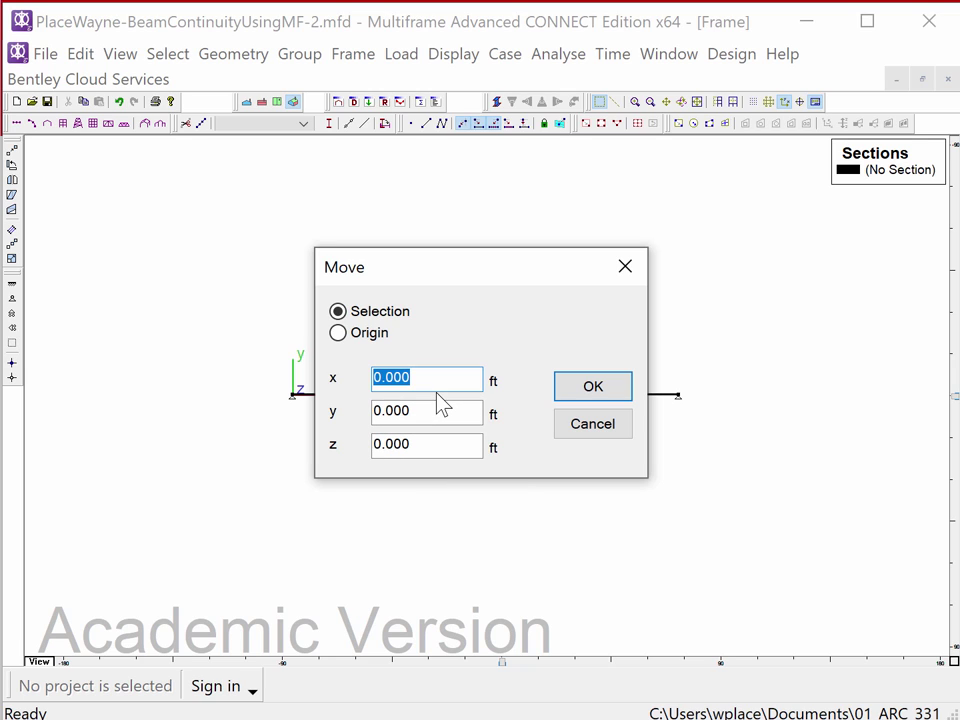
type("-4")
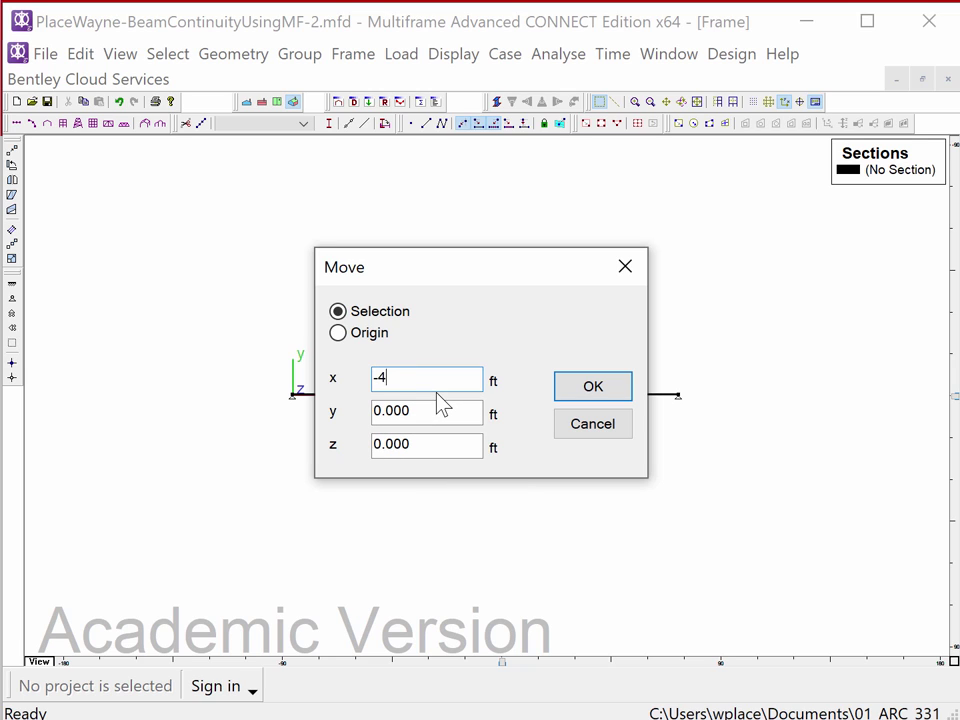
type("5")
left_click(611, 382)
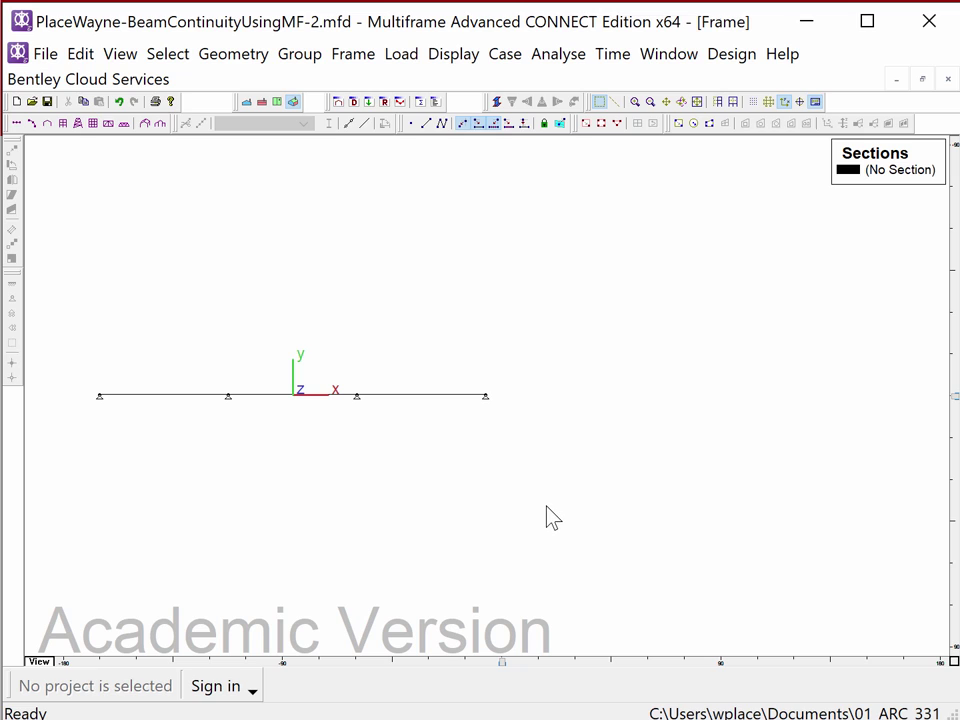
key("ctrl+f")
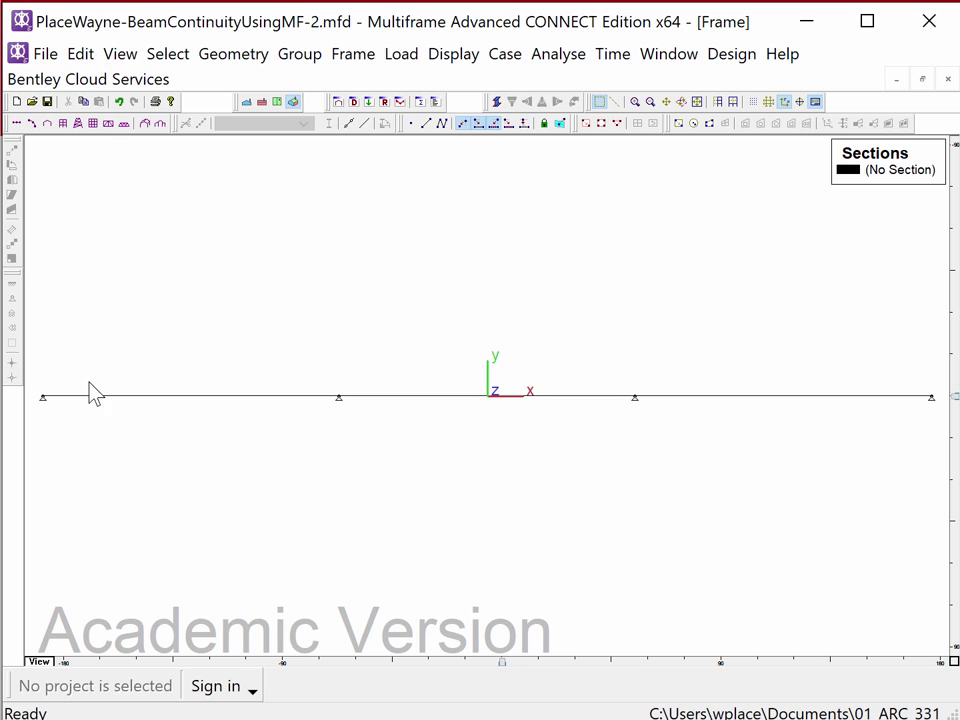
Duplicate the selected beam 2 times with a y spacing of 10 ft.
left_click_drag(675, 514, 221, 306)
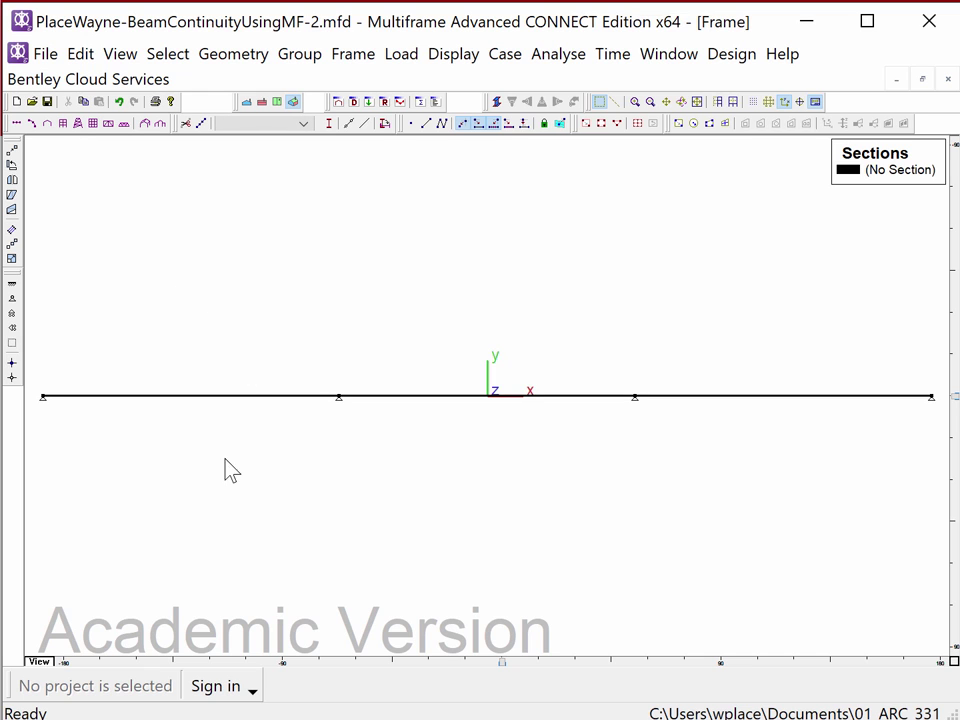
left_click(231, 56)
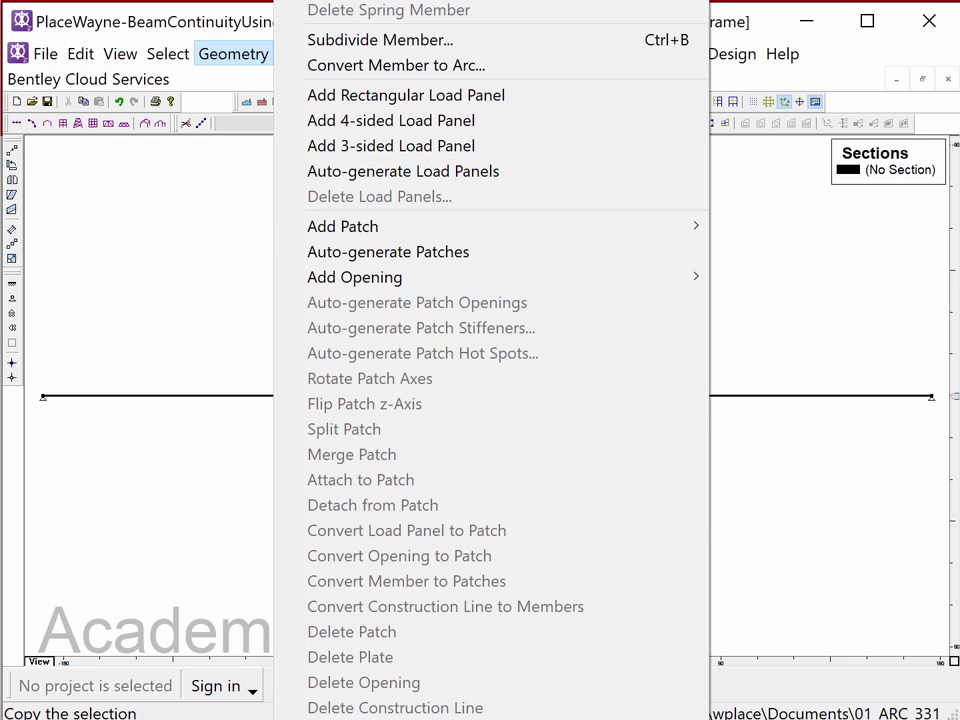
left_click(390, 715)
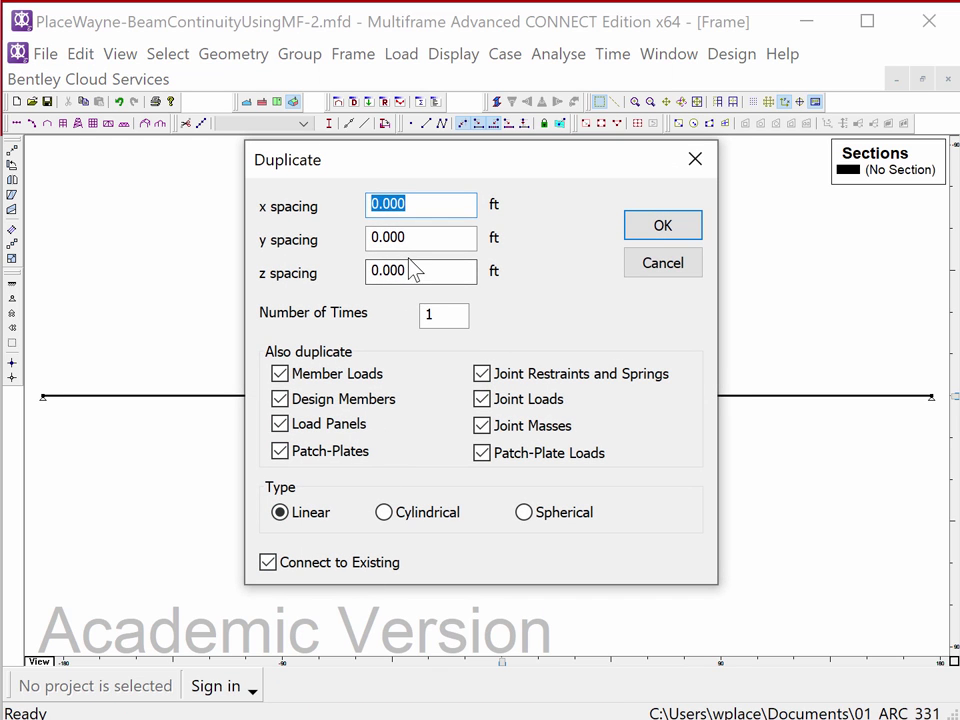
left_click(413, 240)
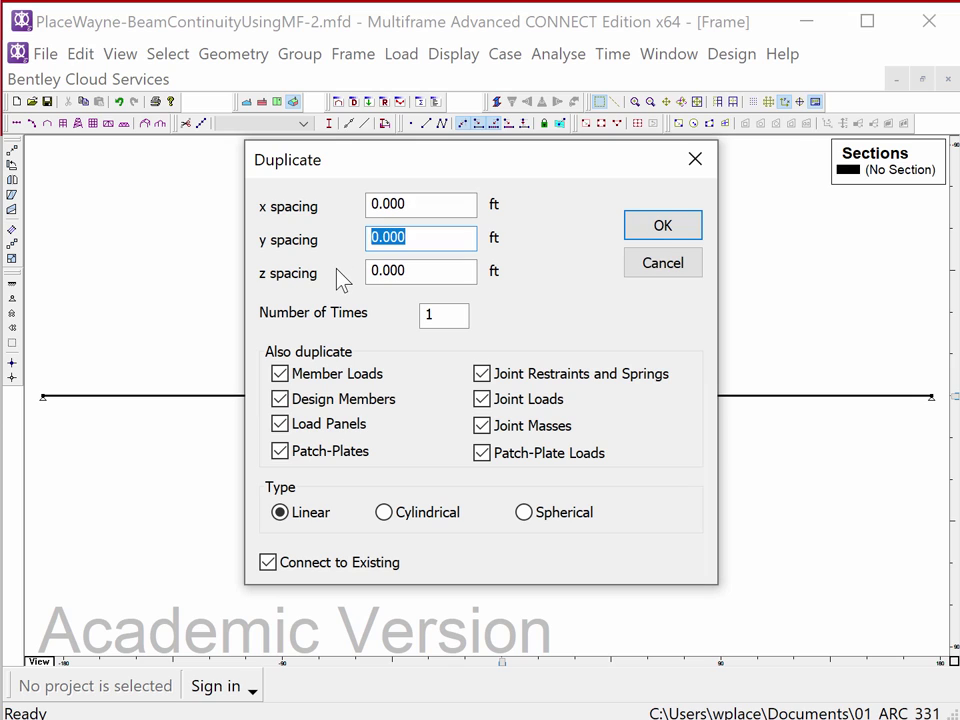
type("10")
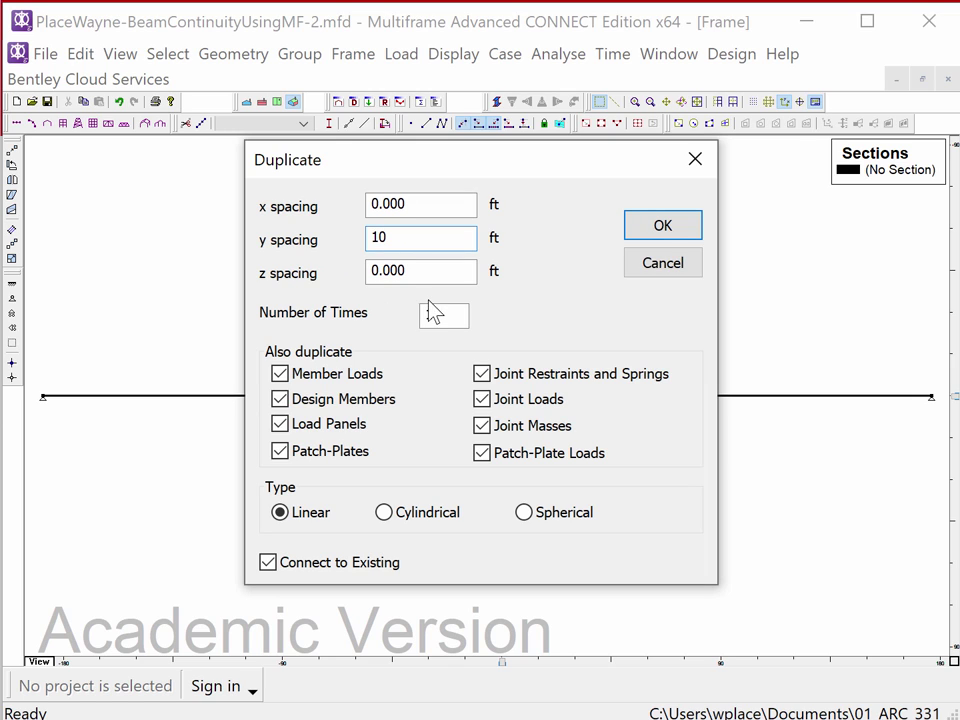
left_click(440, 315)
type("1")
double_click(444, 315)
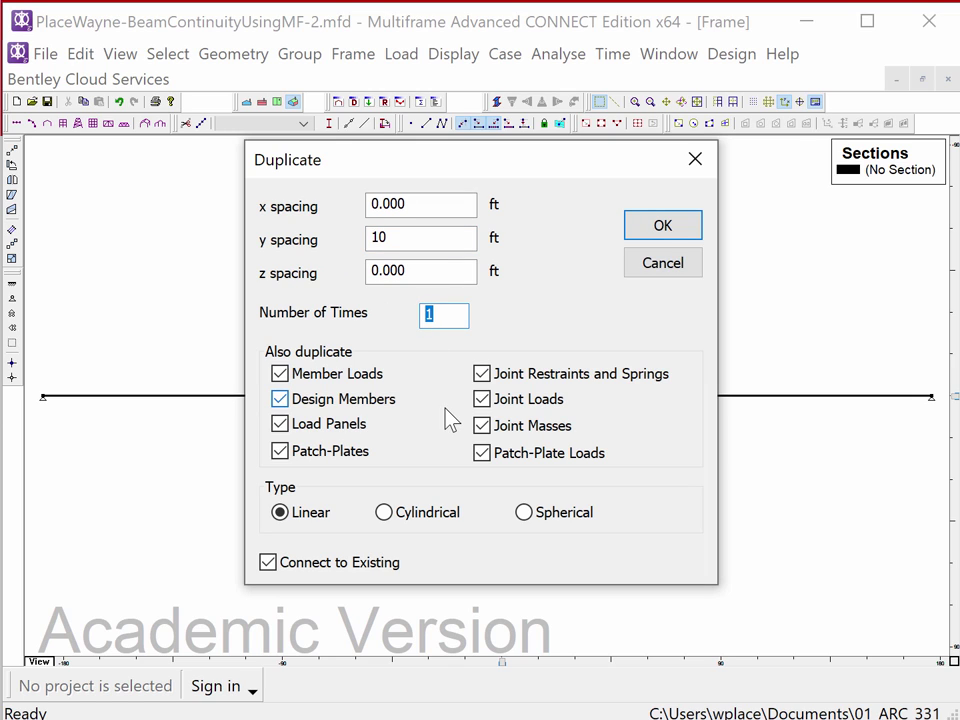
type("2")
left_click(640, 232)
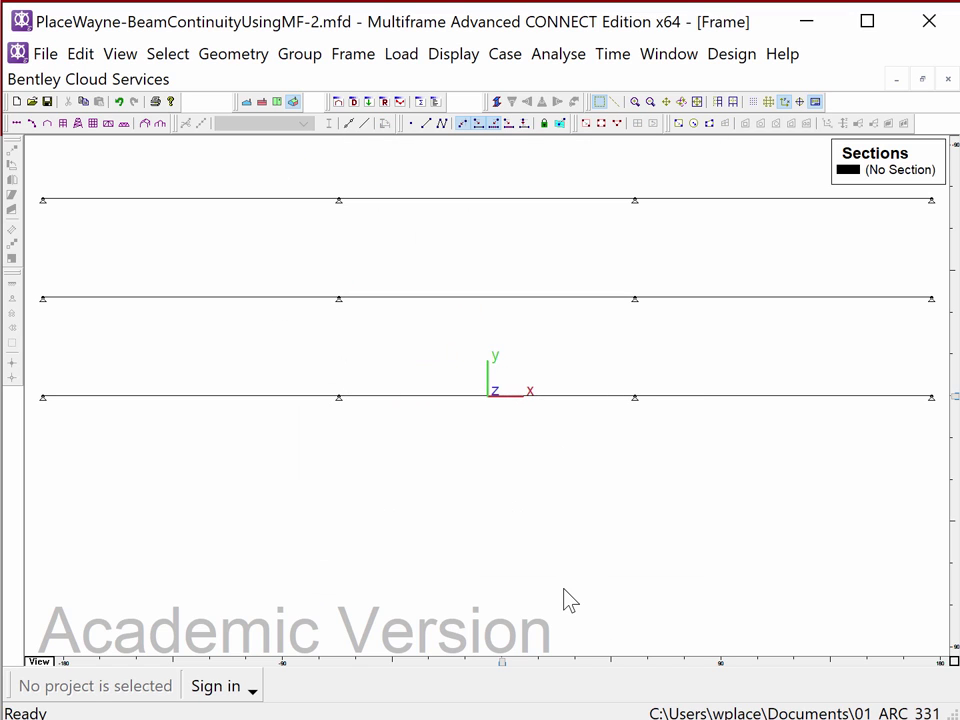
Draw two vertical members up through the left-end joints, then select both column members.
scroll(565, 592, "up", 2)
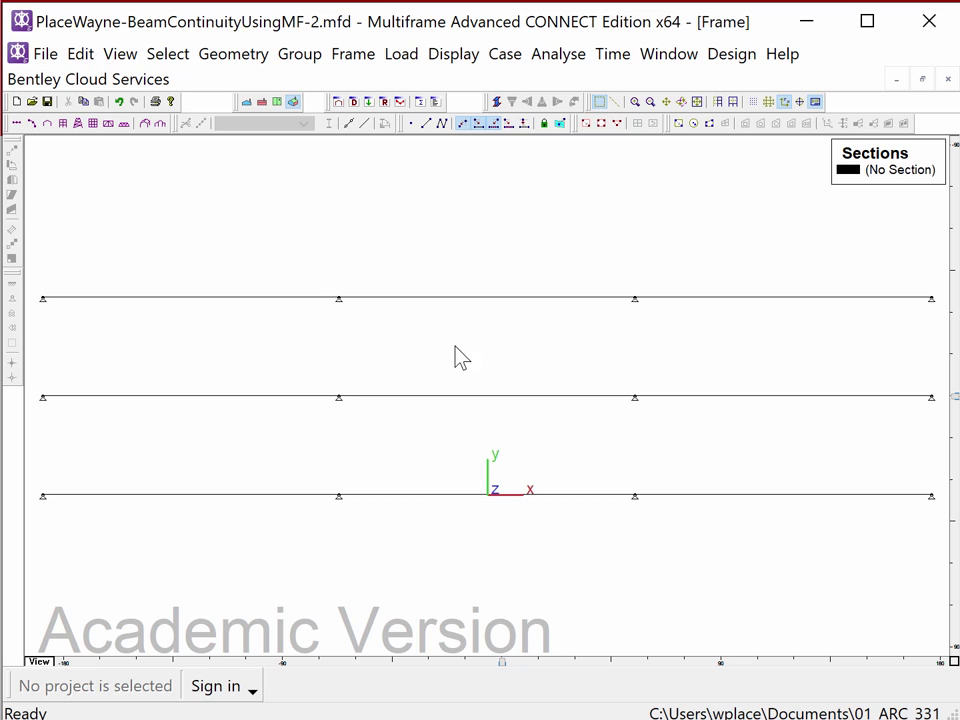
left_click(442, 123)
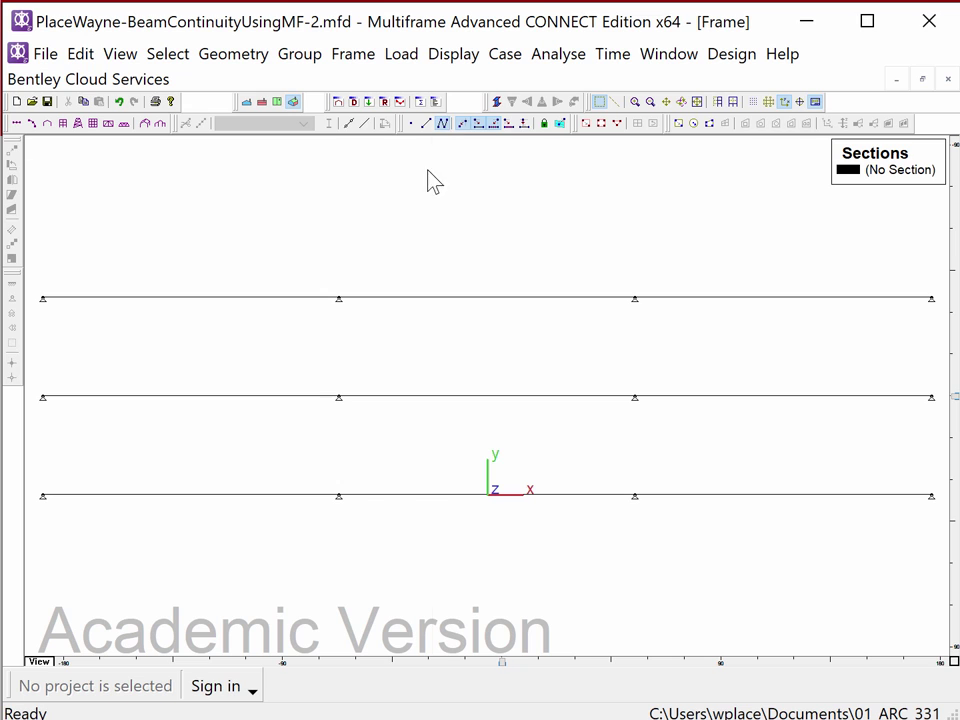
left_click(43, 495)
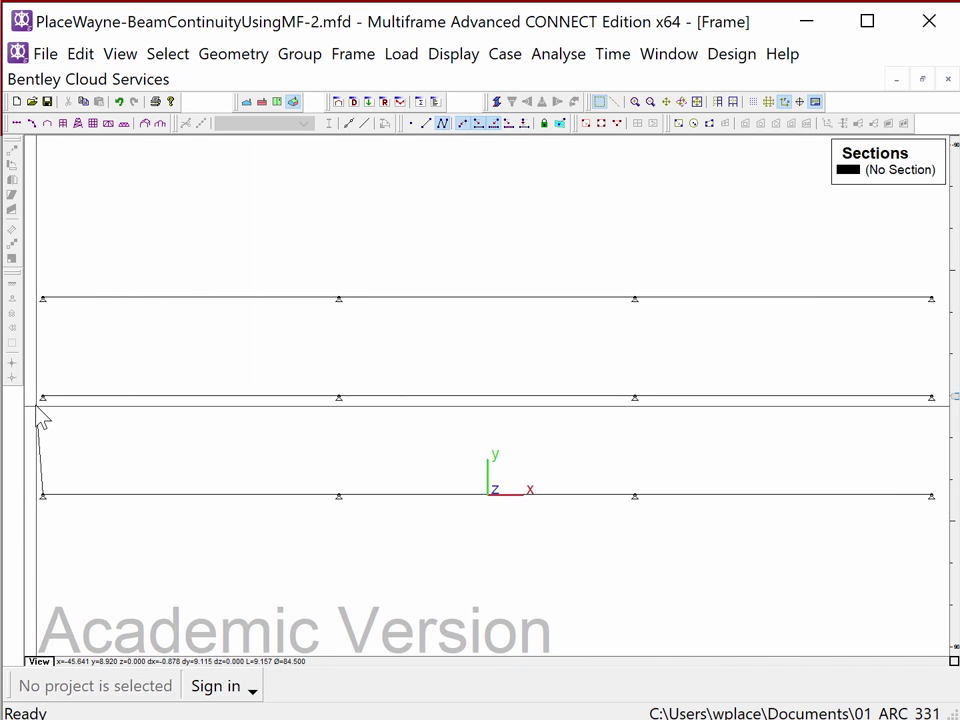
left_click(43, 398)
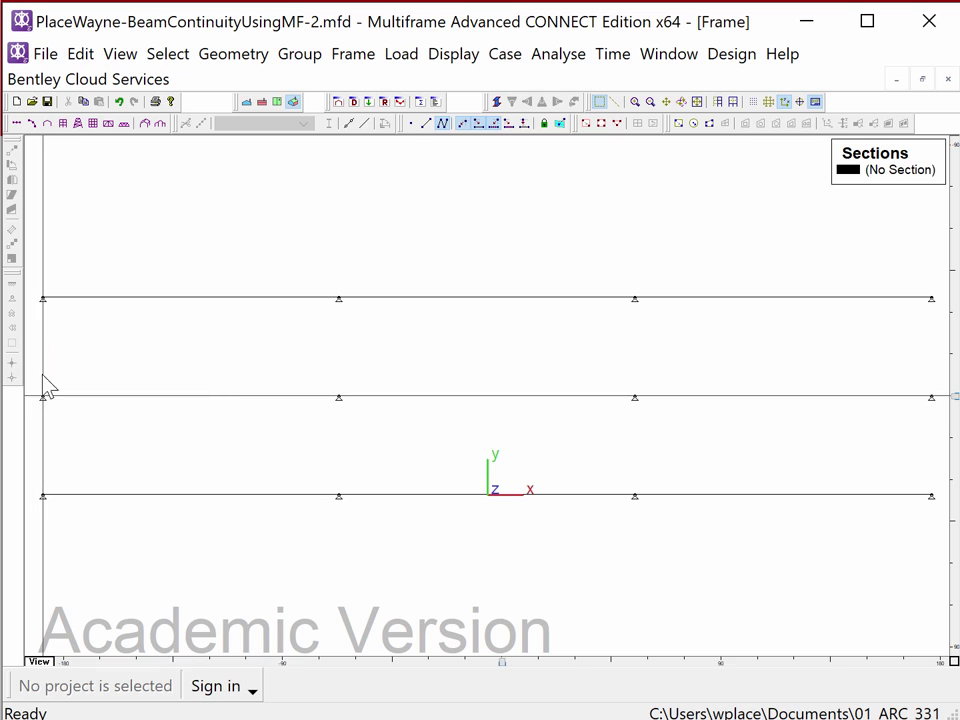
left_click(44, 299)
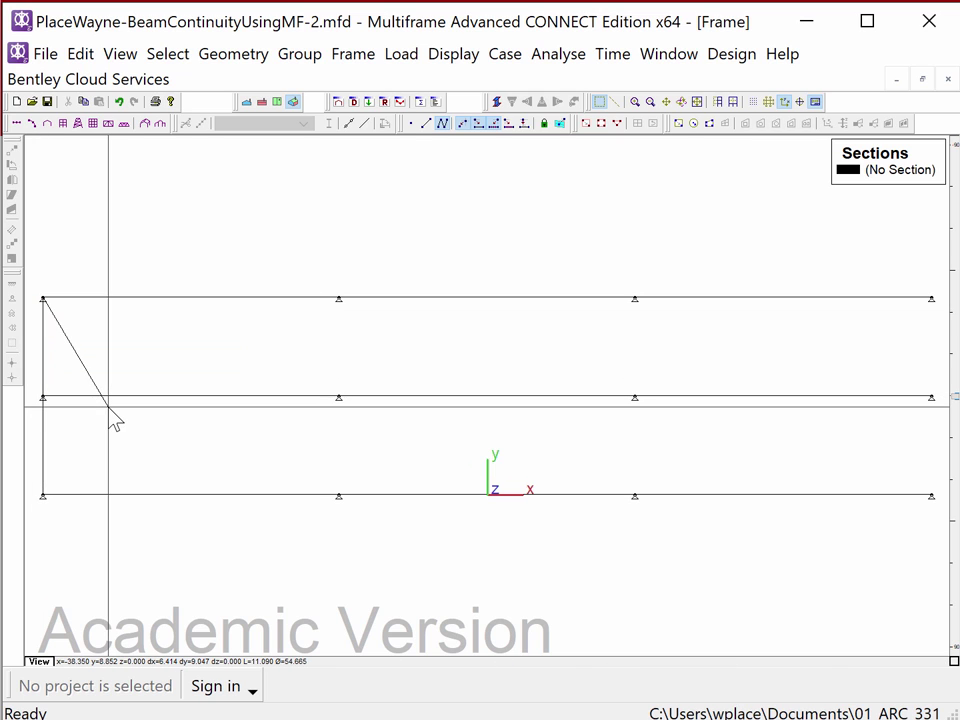
key("Escape")
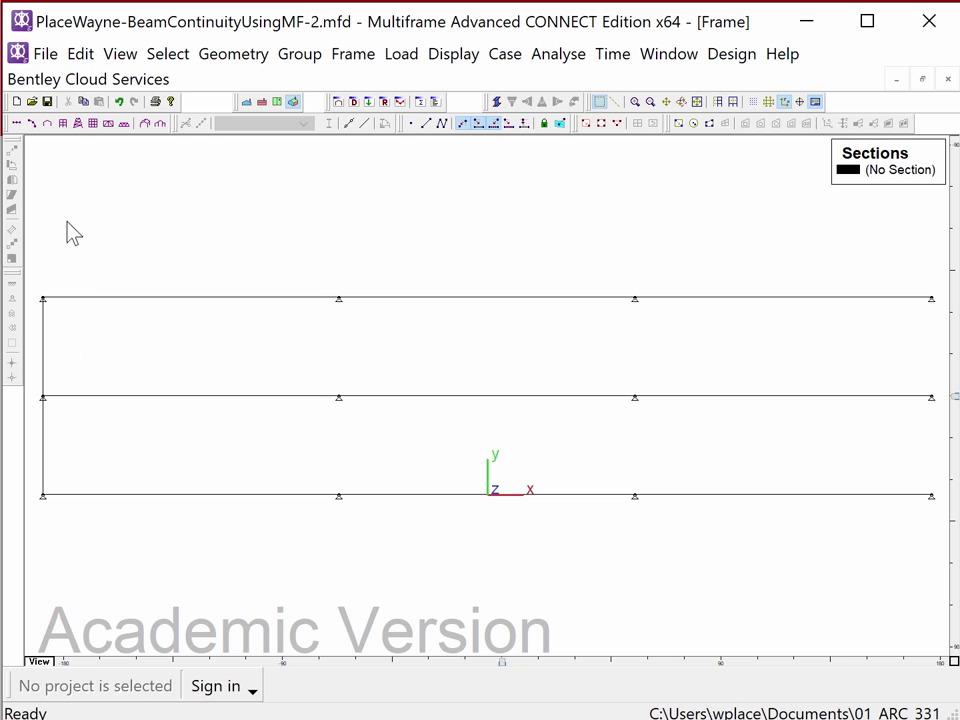
left_click_drag(36, 279, 97, 582)
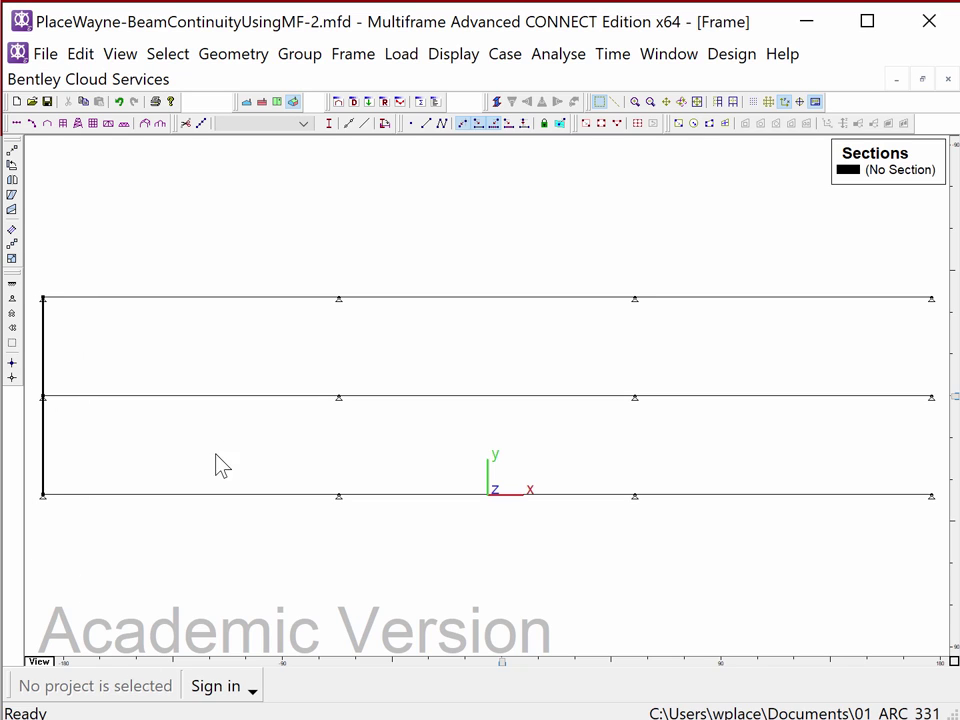
Assign the P1/2 pipe section from the Sections Library to both columns.
left_click(303, 127)
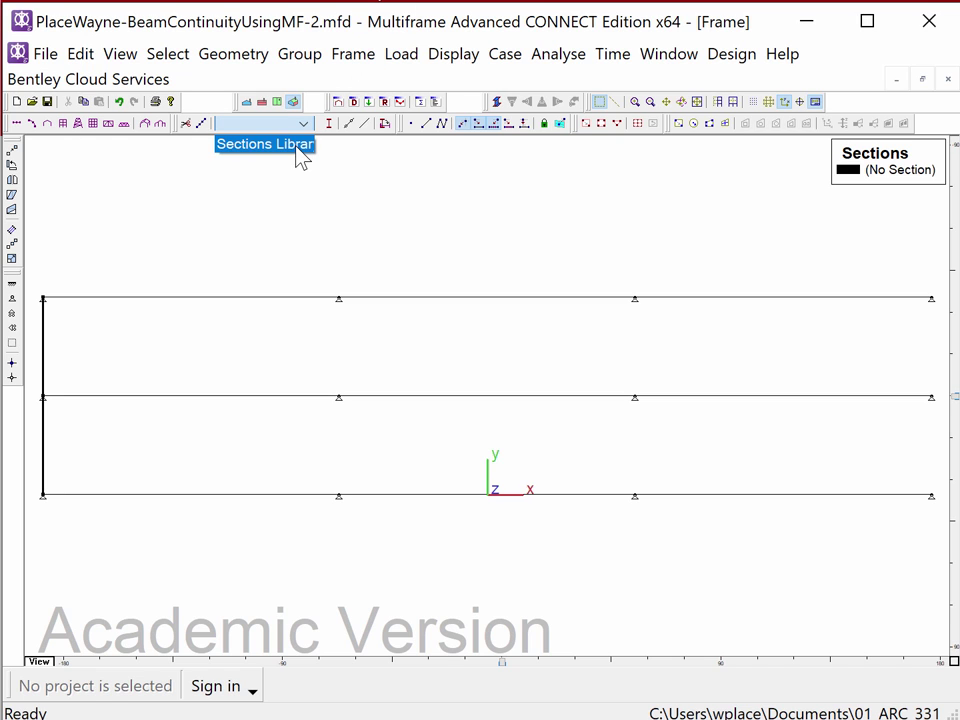
left_click(297, 148)
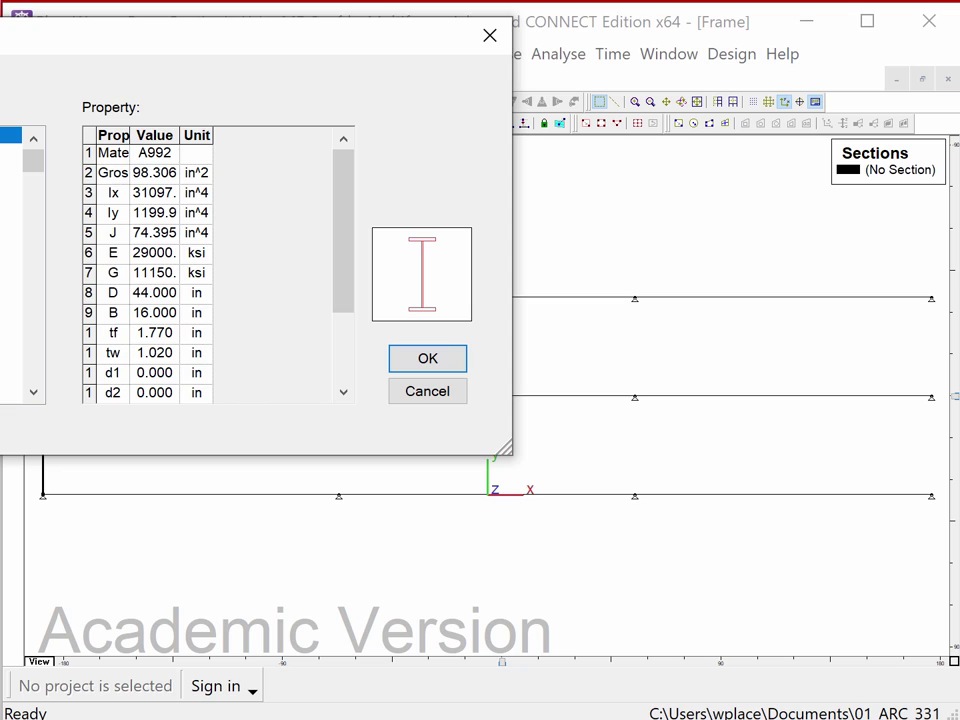
key("Down")
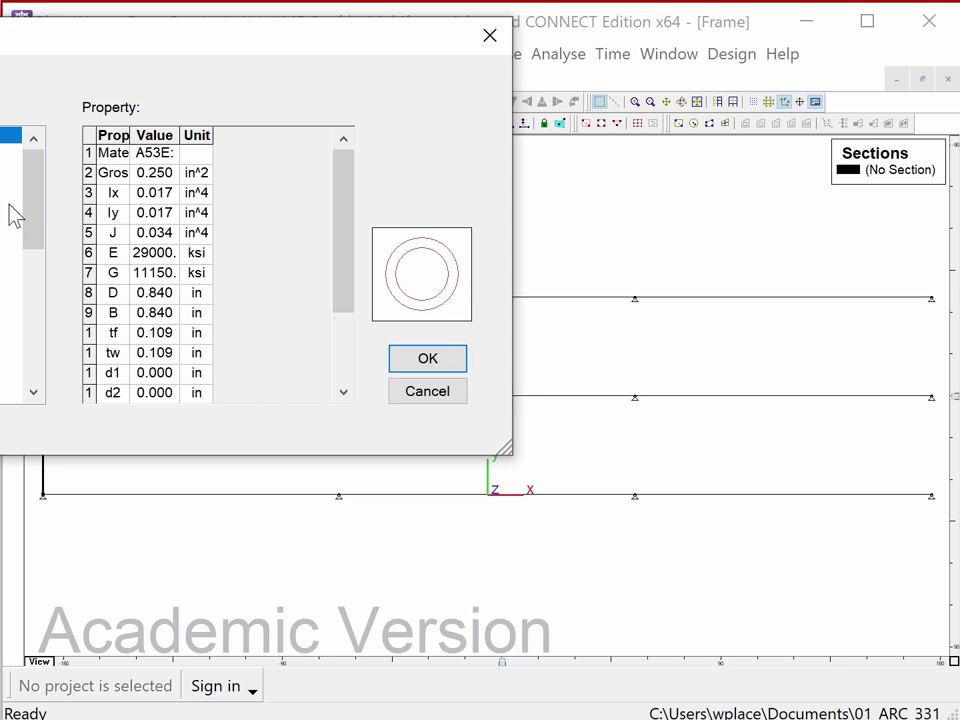
left_click(466, 372)
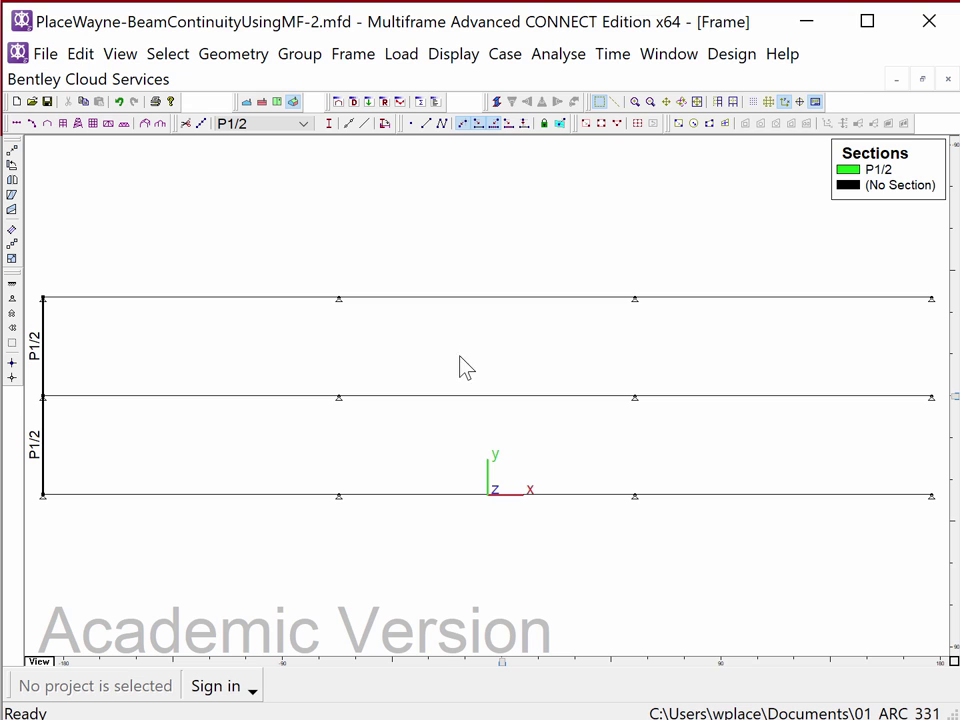
Release My' and Mz' at both ends of the column members via Member Releases.
left_click(350, 56)
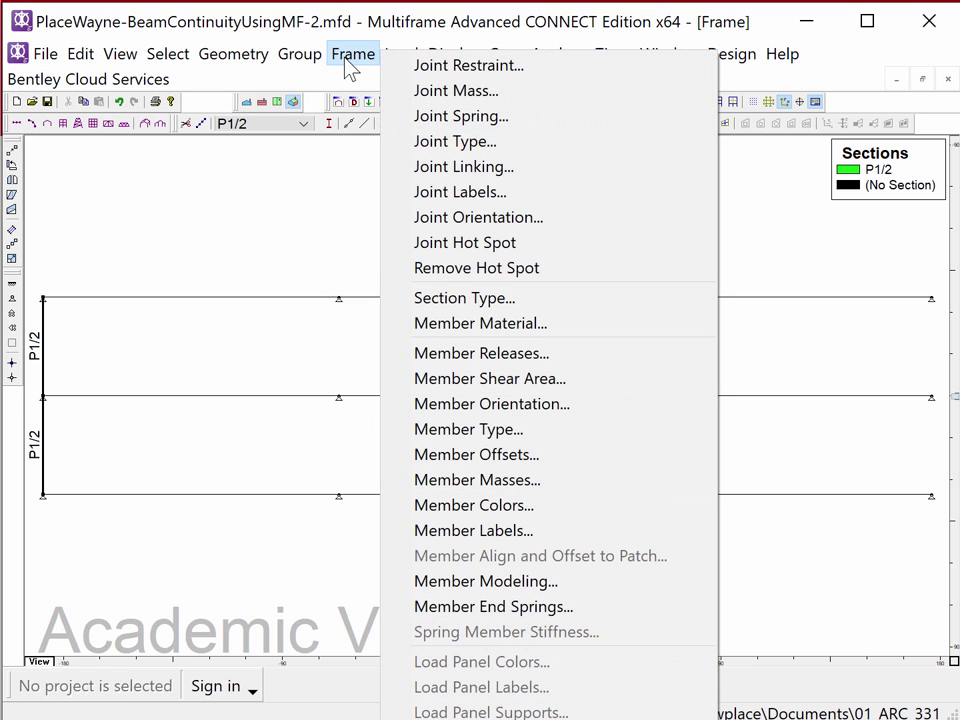
left_click(429, 357)
left_click(507, 321)
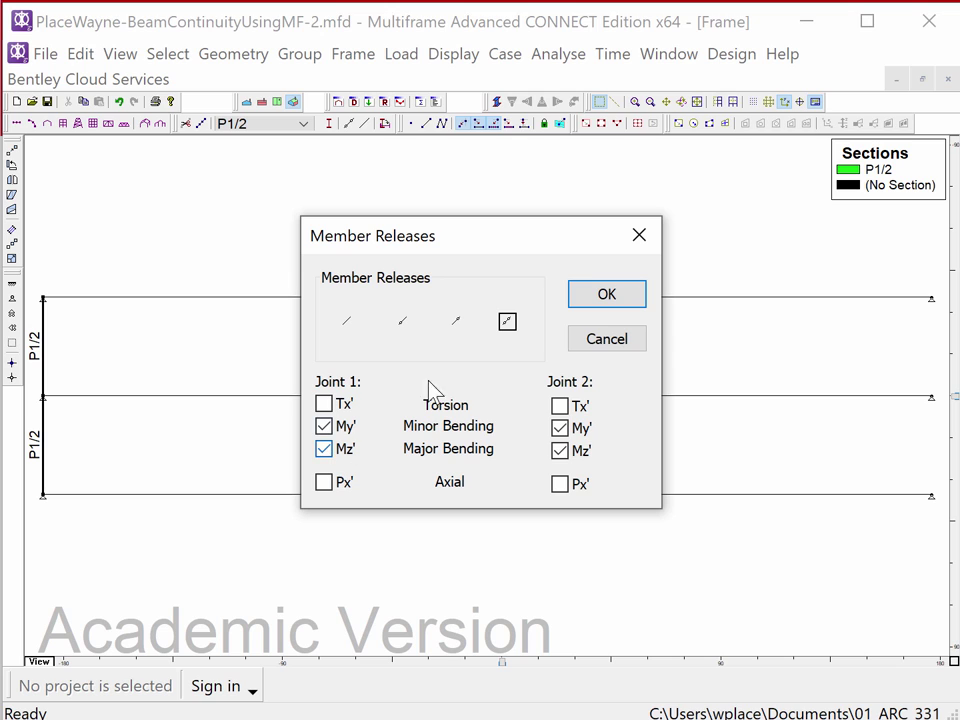
left_click(604, 309)
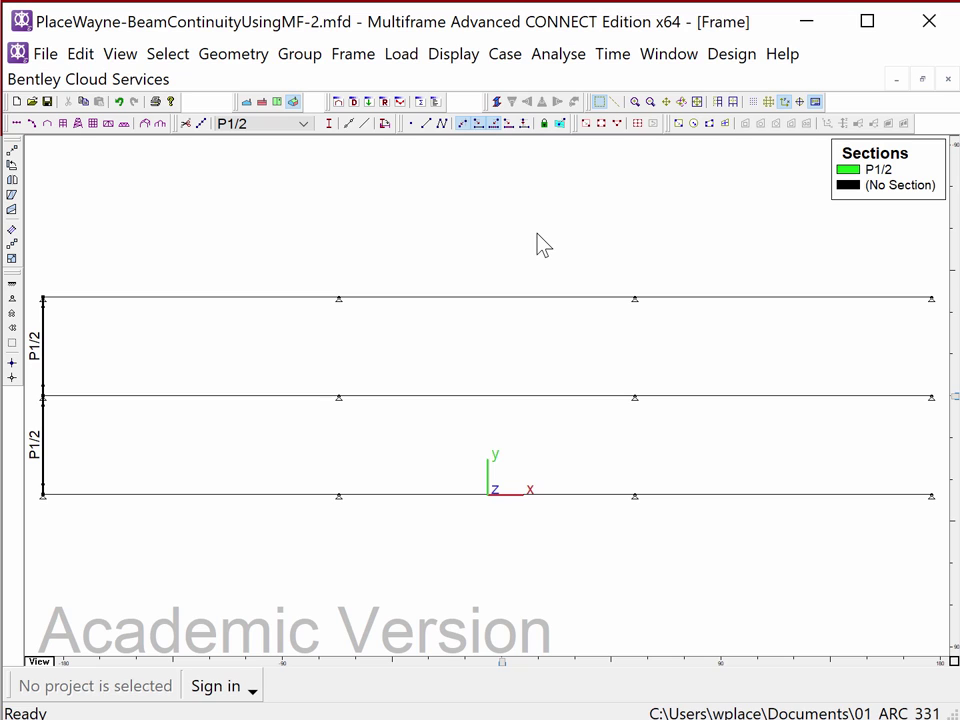
Assign W10x26 from the Sections Library to all beams, then render members as solids.
left_click_drag(695, 563, 214, 241)
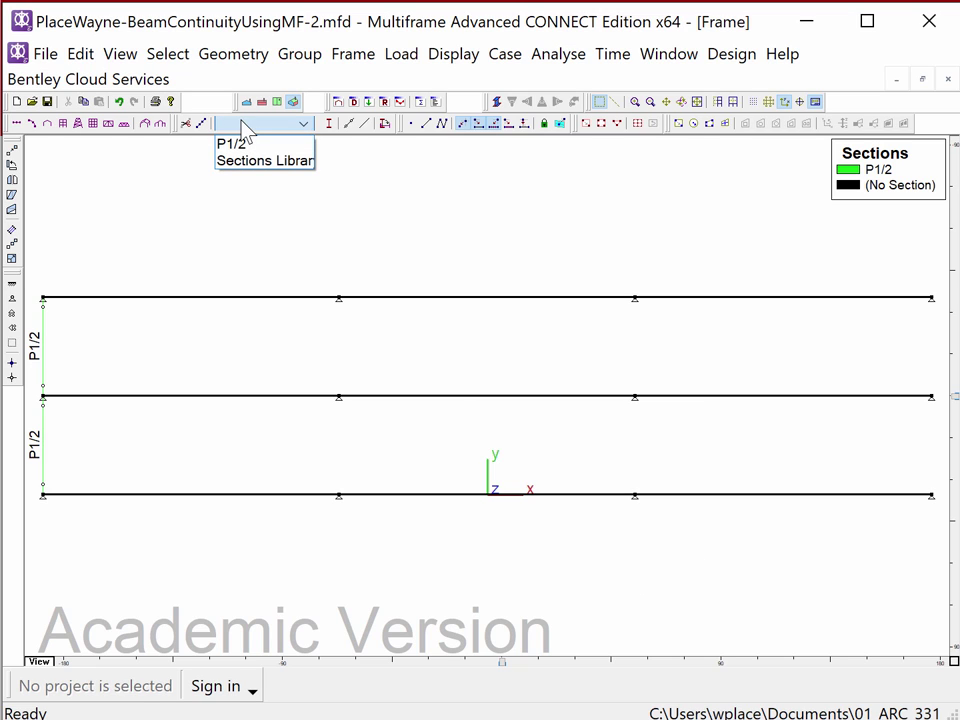
left_click(253, 160)
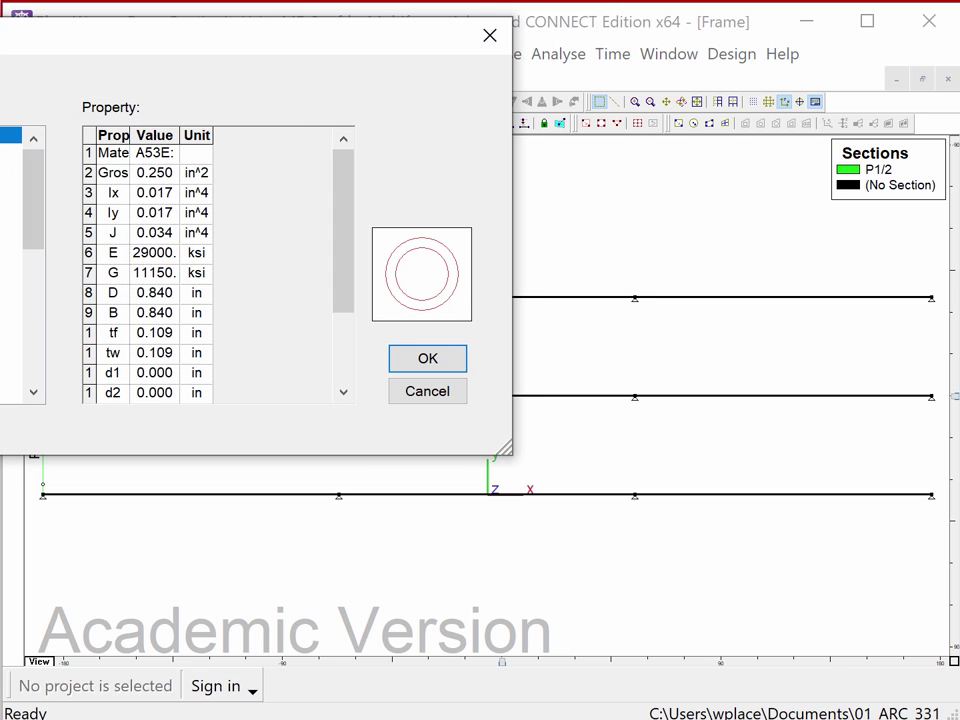
key("Home")
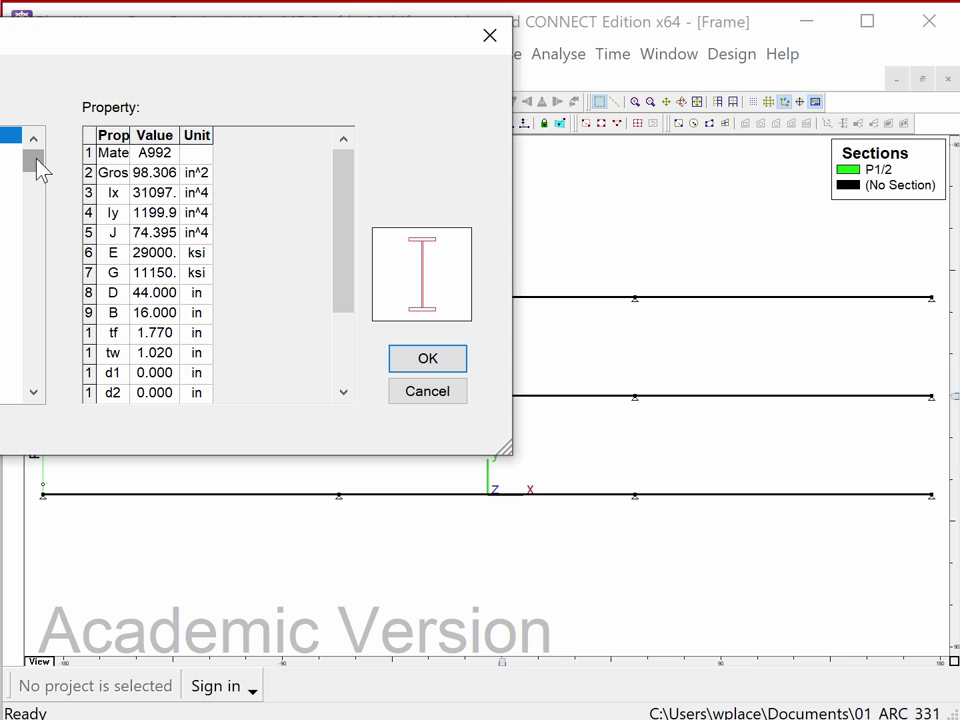
left_click_drag(38, 168, 17, 352)
left_click(8, 234)
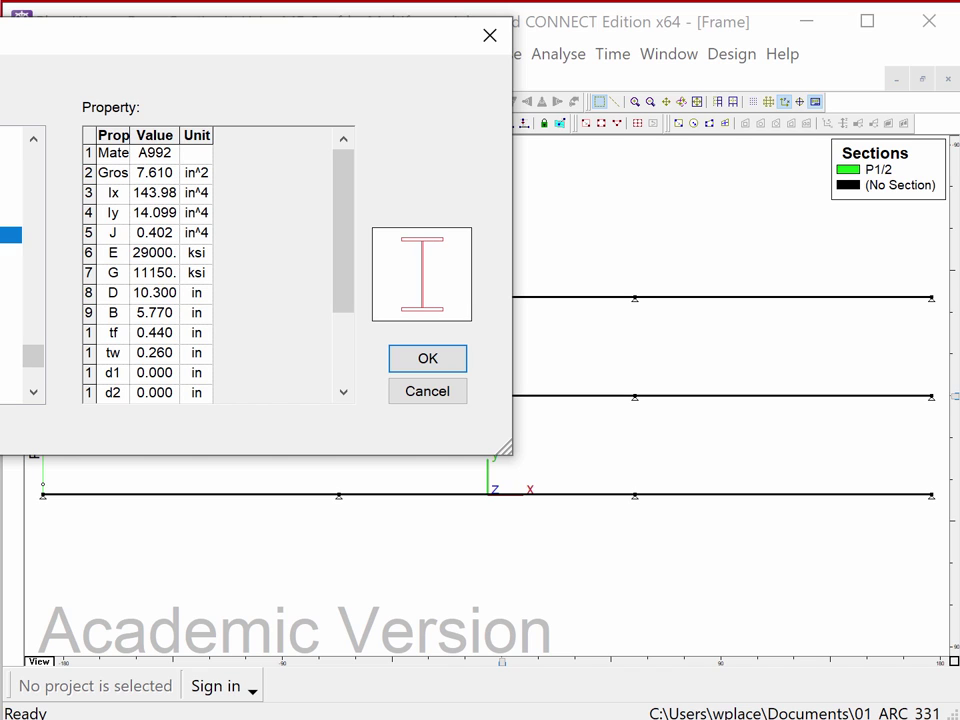
left_click(407, 368)
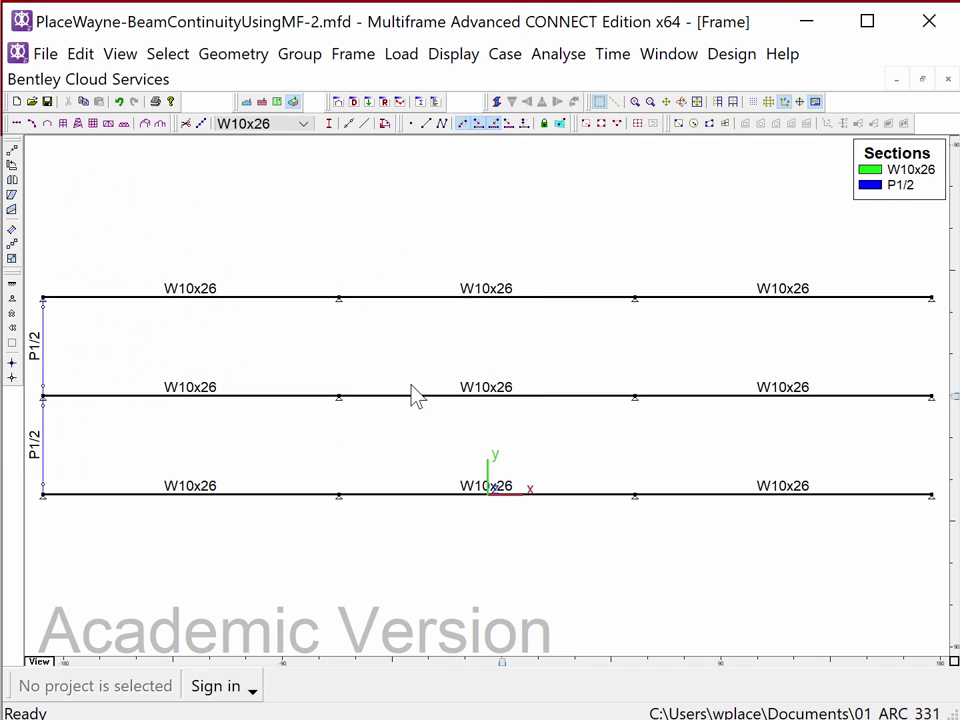
left_click(381, 219)
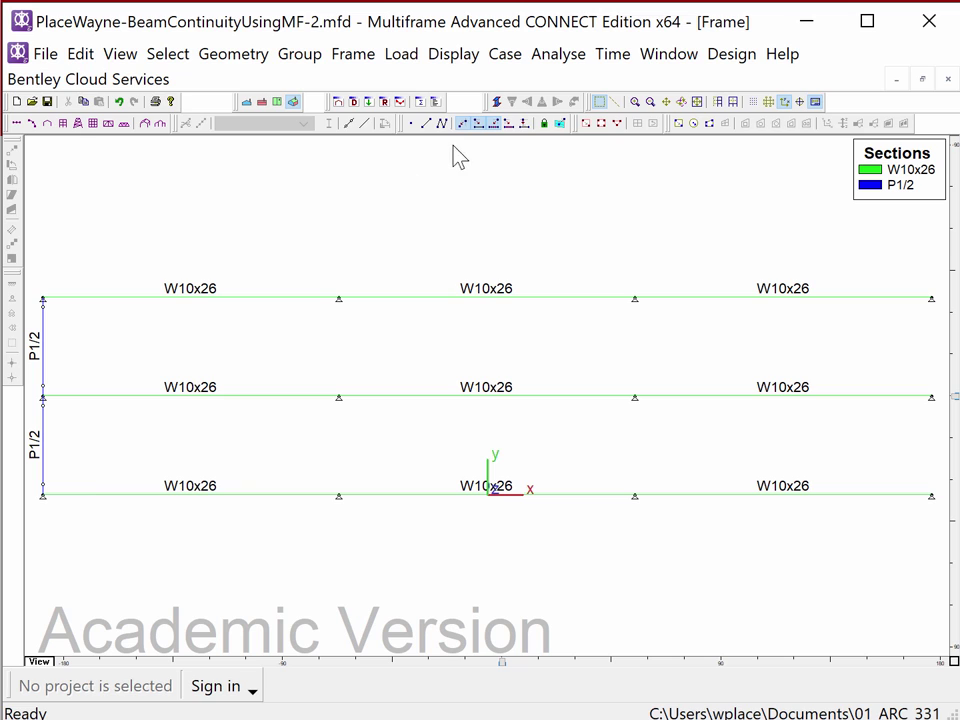
left_click(494, 103)
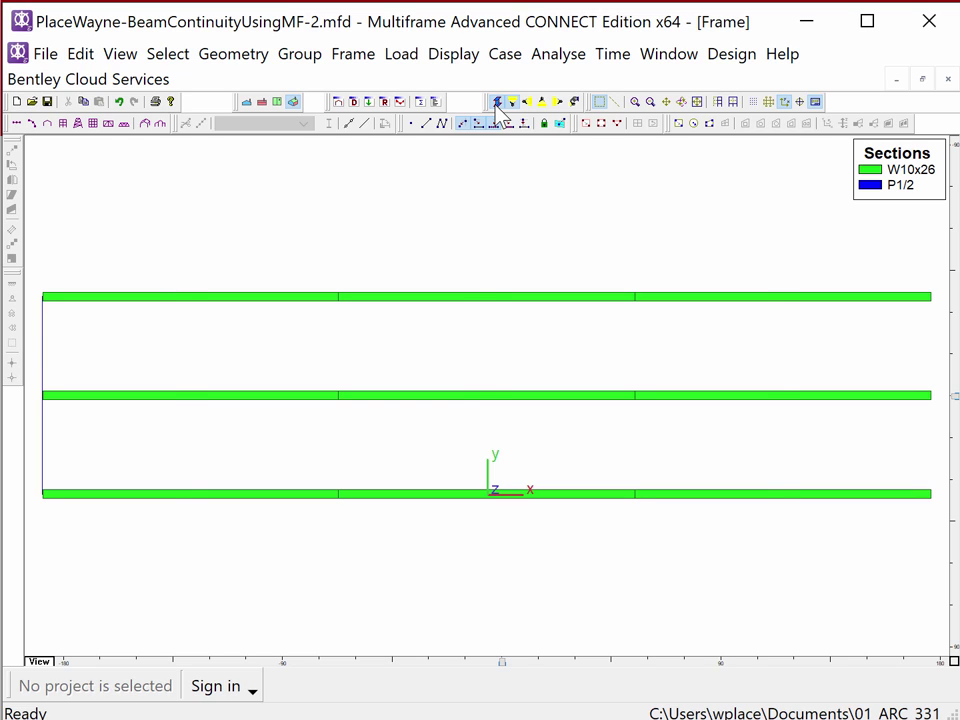
Turn rendering off to show members labelled W10x26 and P1/2 in line view.
left_click(495, 104)
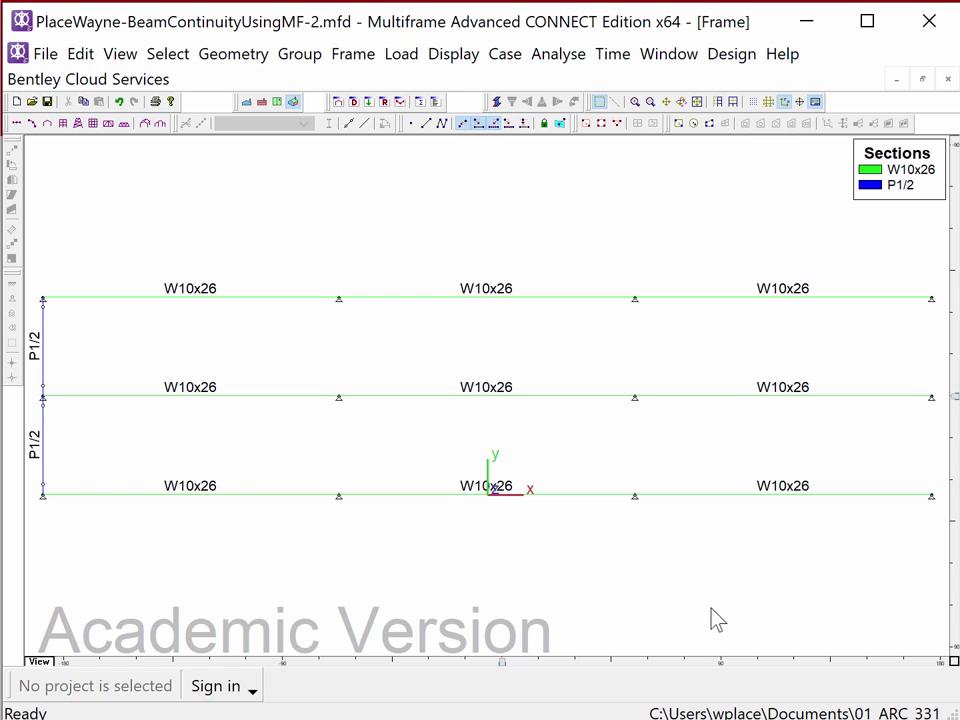
Switch to the Load window and display the frame as a 2-D front elevation.
left_click(369, 103)
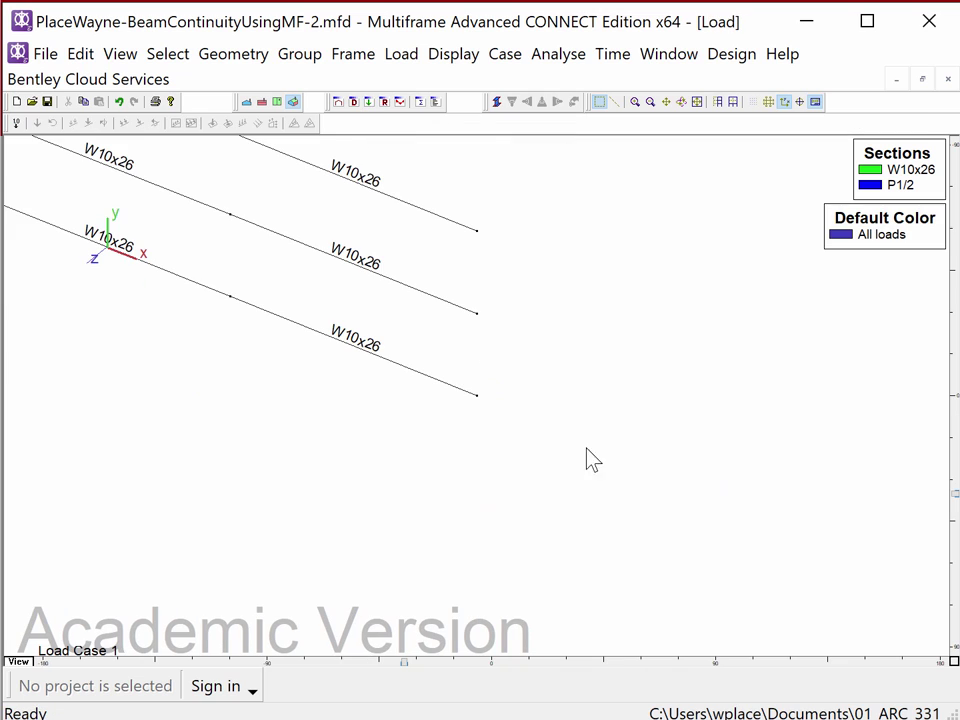
left_click(246, 102)
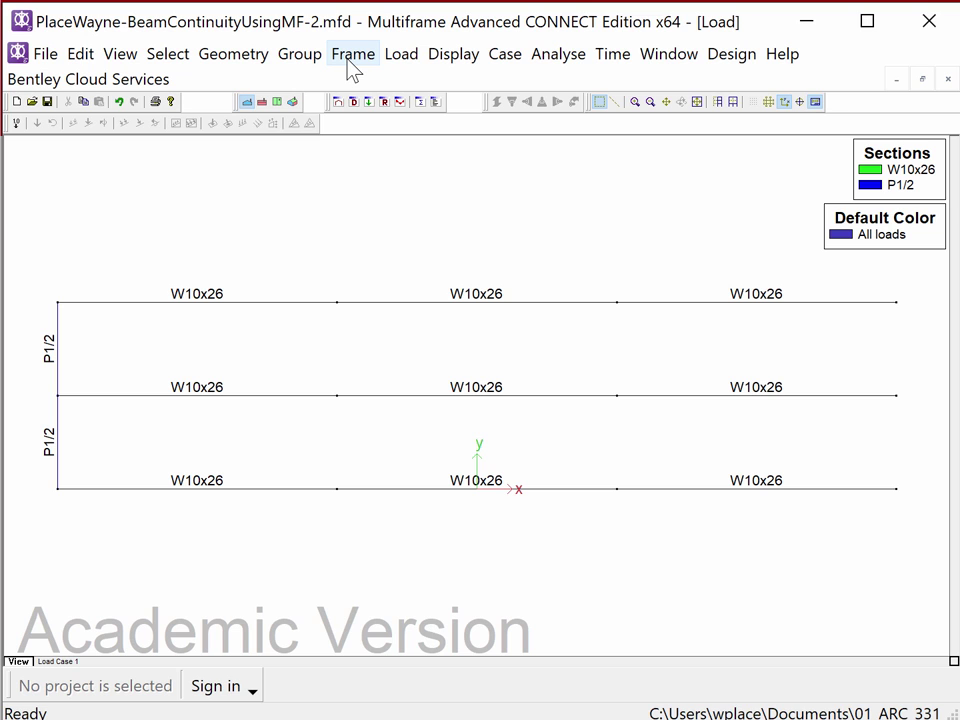
Uncheck Section Names in Display > Symbols so the member section labels disappear.
left_click(443, 62)
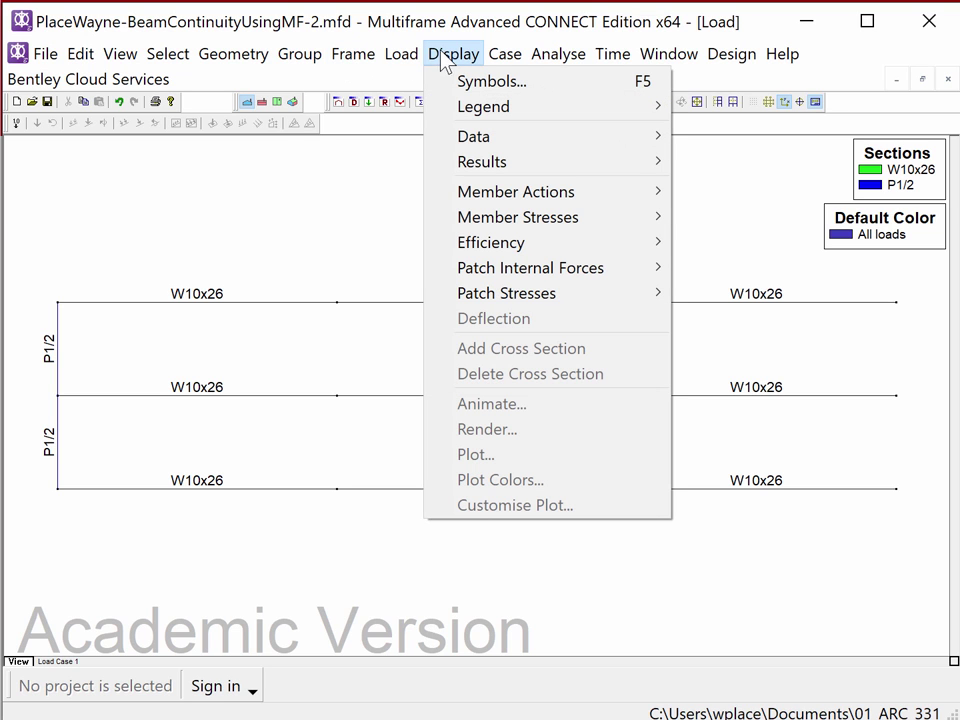
left_click(478, 86)
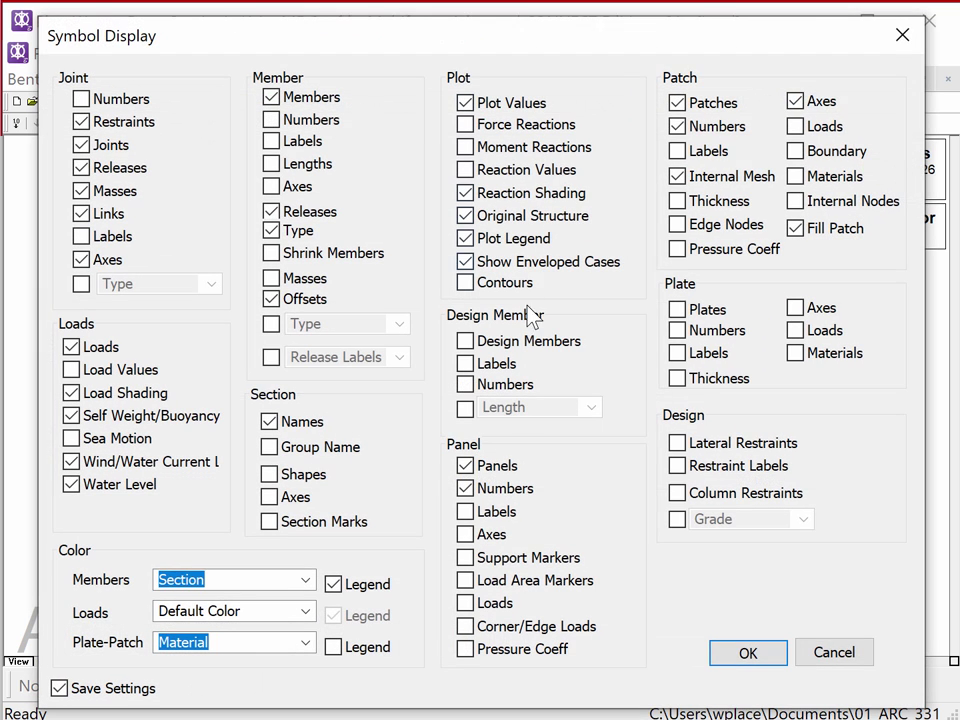
left_click(268, 421)
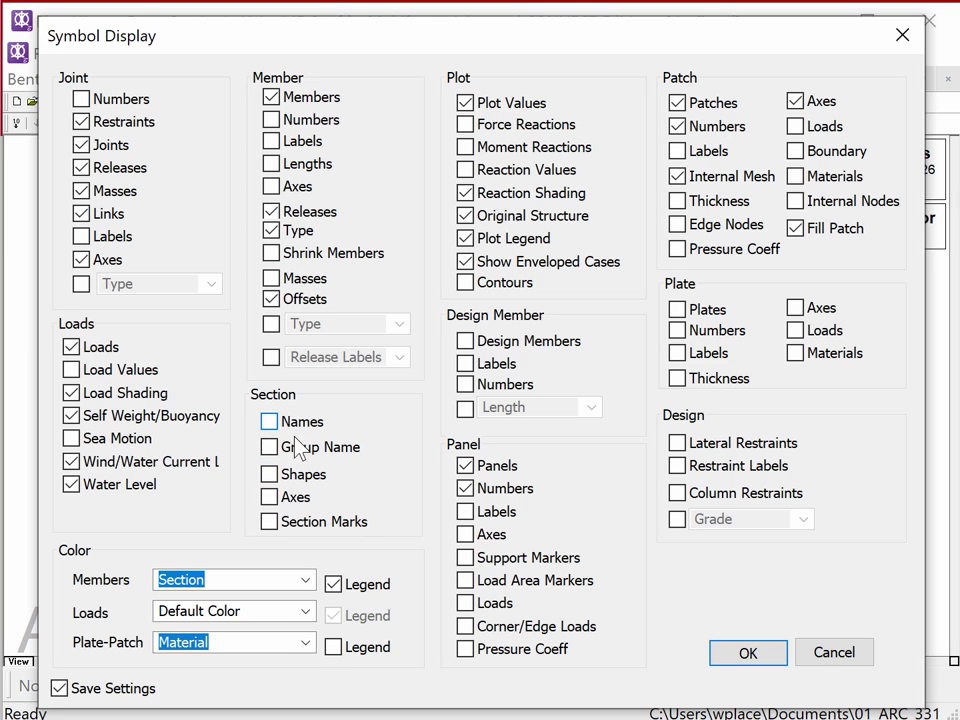
left_click(737, 658)
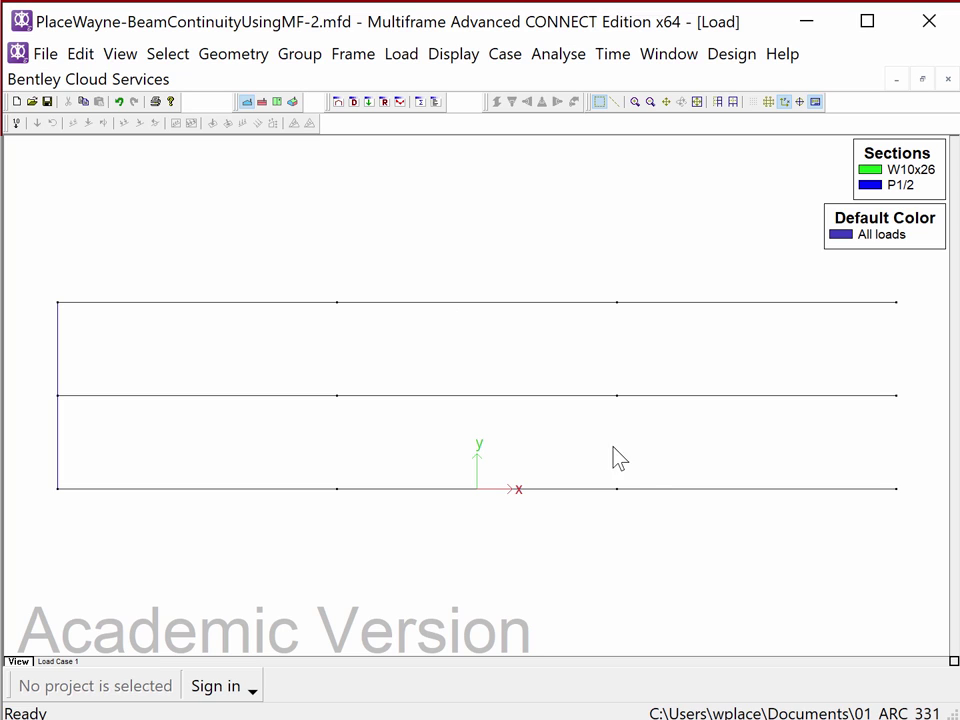
Box-select all three beams and give them a 1.000 kip/ft global distributed load.
mouse_move(723, 577)
left_mouse_down()
mouse_move(146, 246)
mouse_move(155, 250)
left_mouse_up()
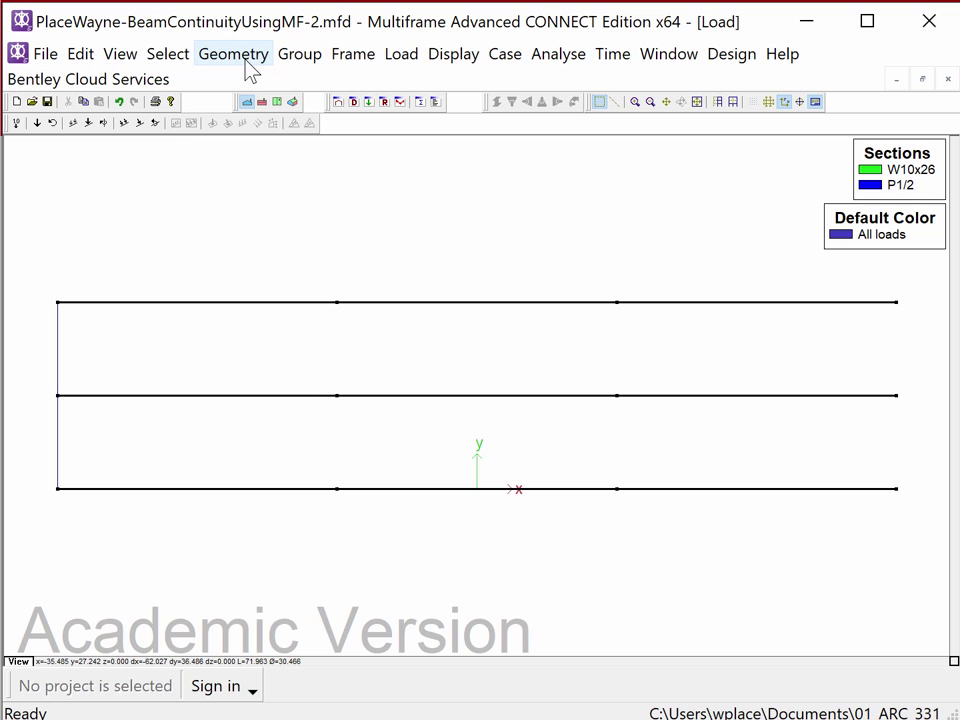
left_click(403, 55)
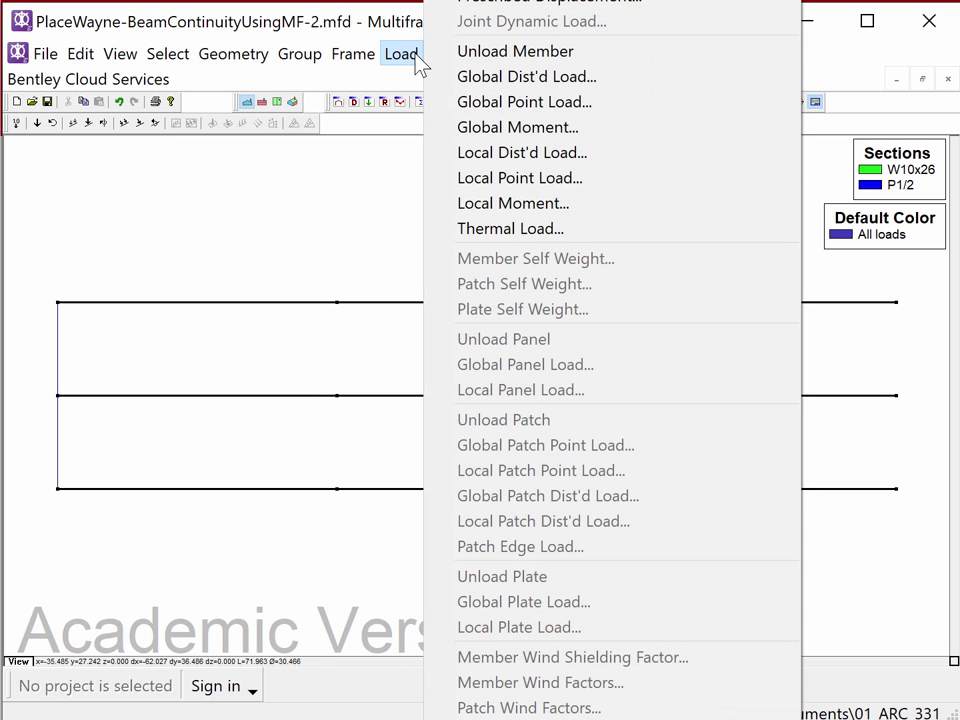
left_click(482, 78)
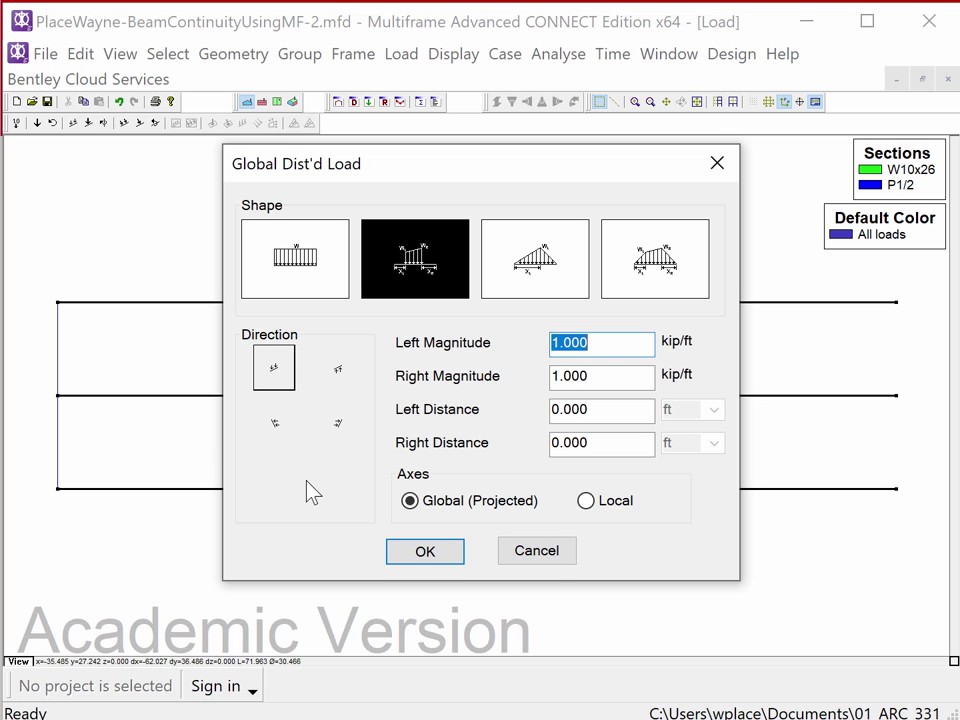
left_click(425, 552)
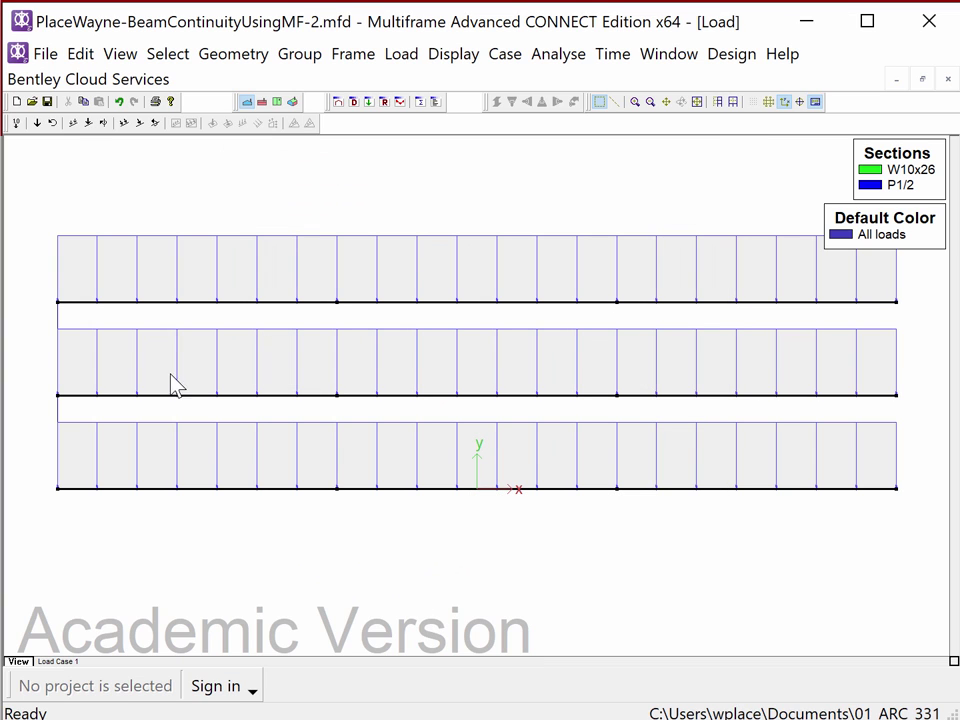
Toggle the load value labels, clear the beam selection, and run a linear analysis.
left_click(17, 123)
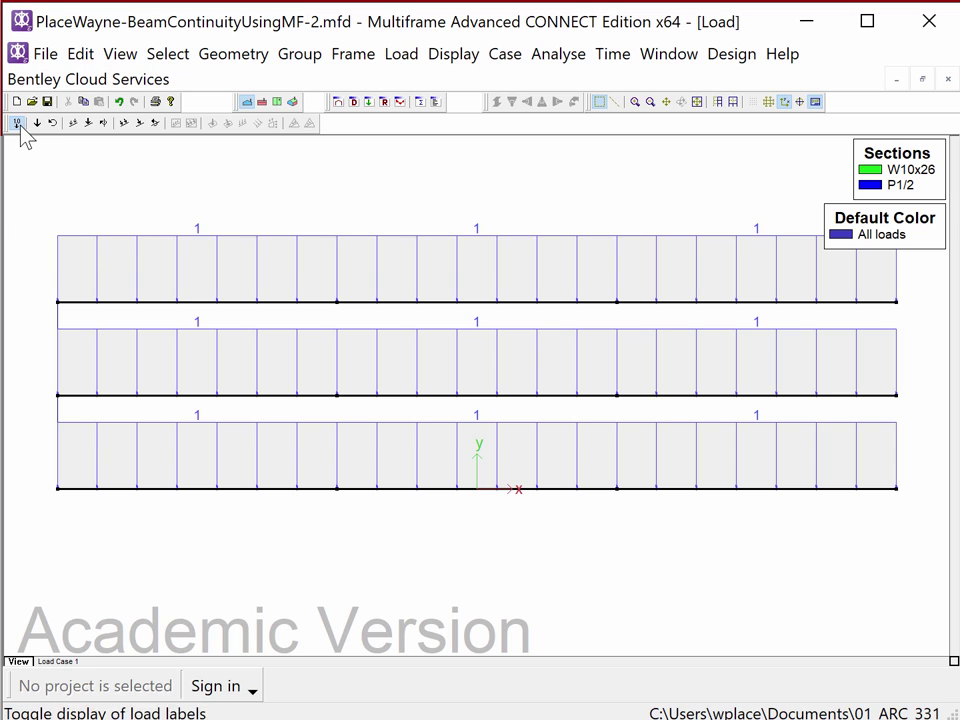
left_click(17, 123)
left_click(383, 570)
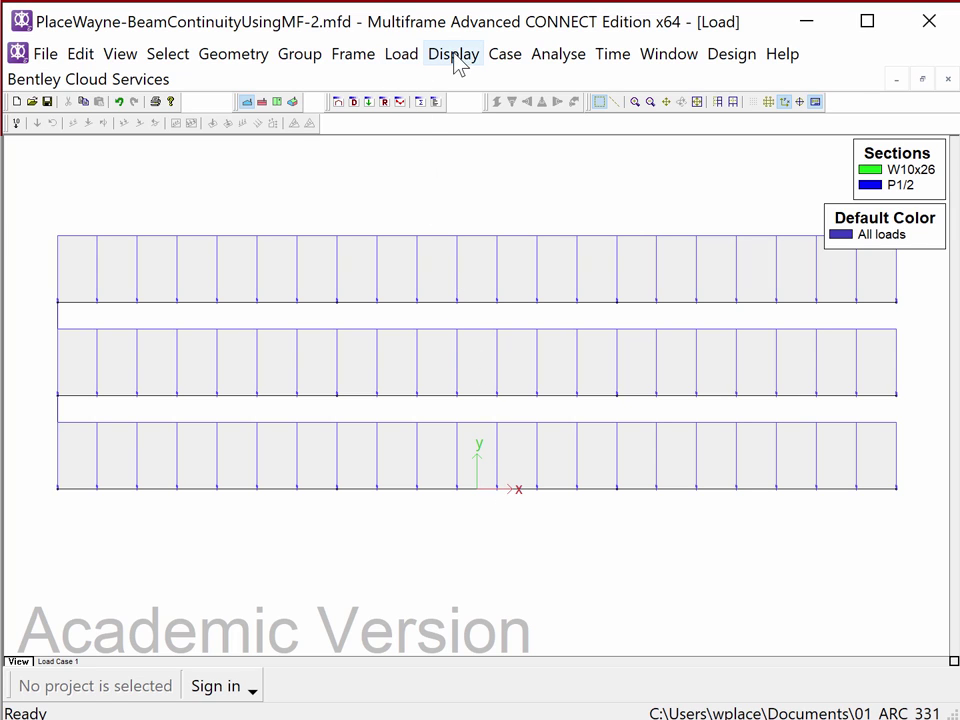
left_click(560, 56)
left_click(563, 82)
Plot the three beams' Bending Sbz' stresses in front view.
left_click(401, 104)
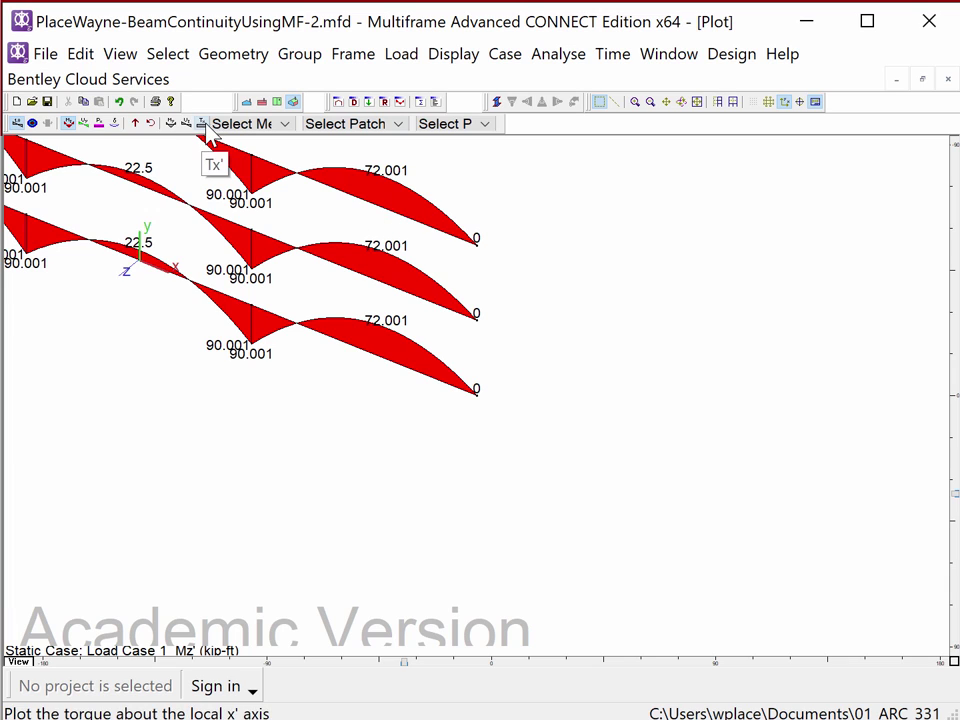
left_click(250, 106)
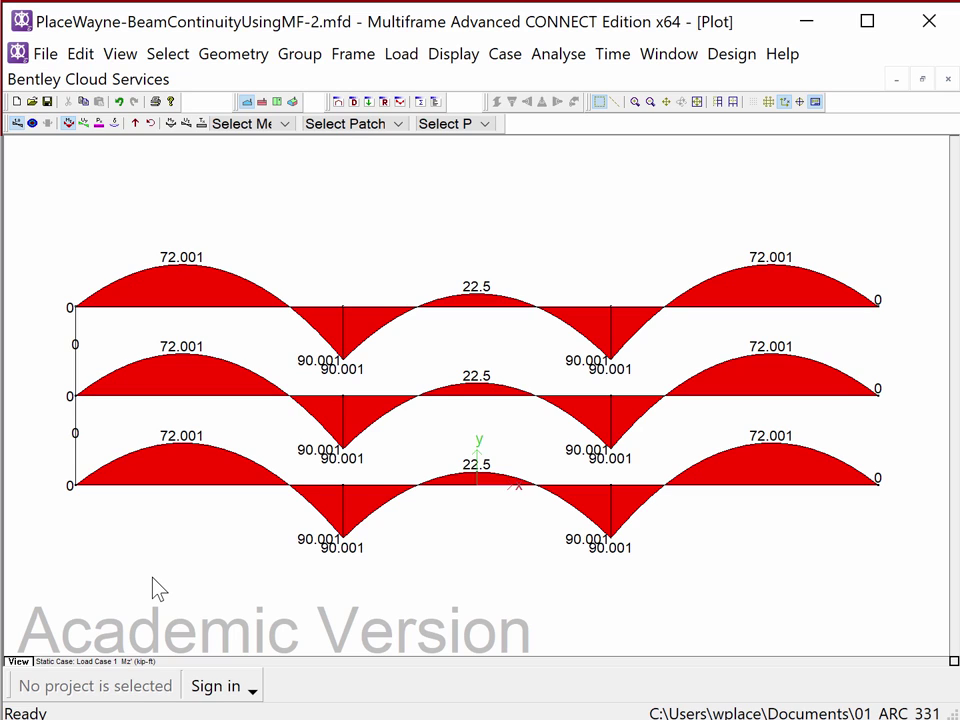
left_click(259, 127)
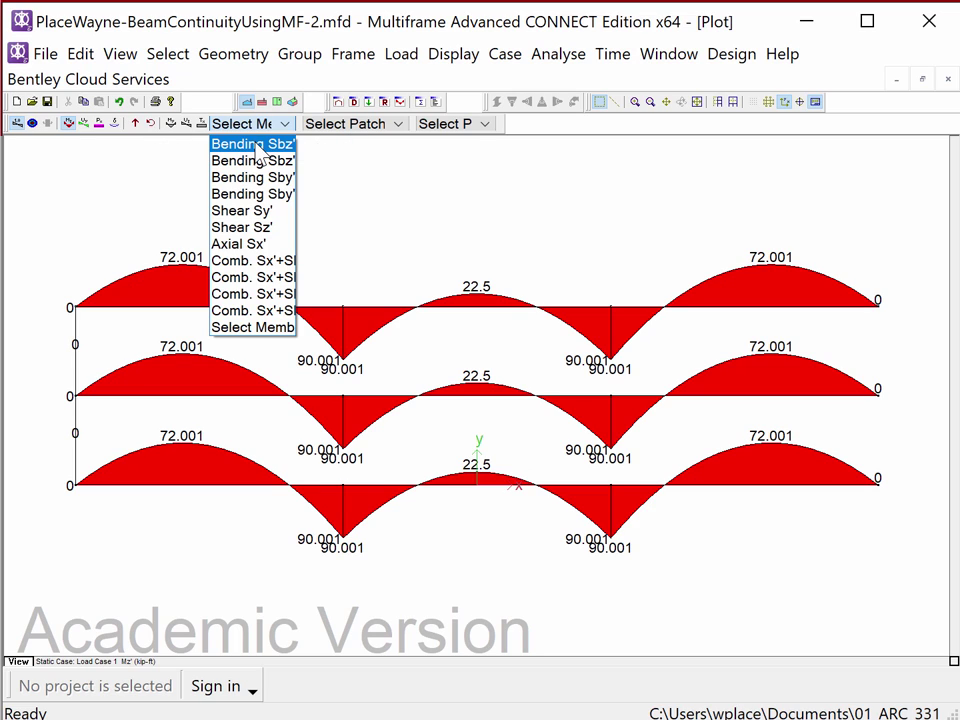
left_click(259, 146)
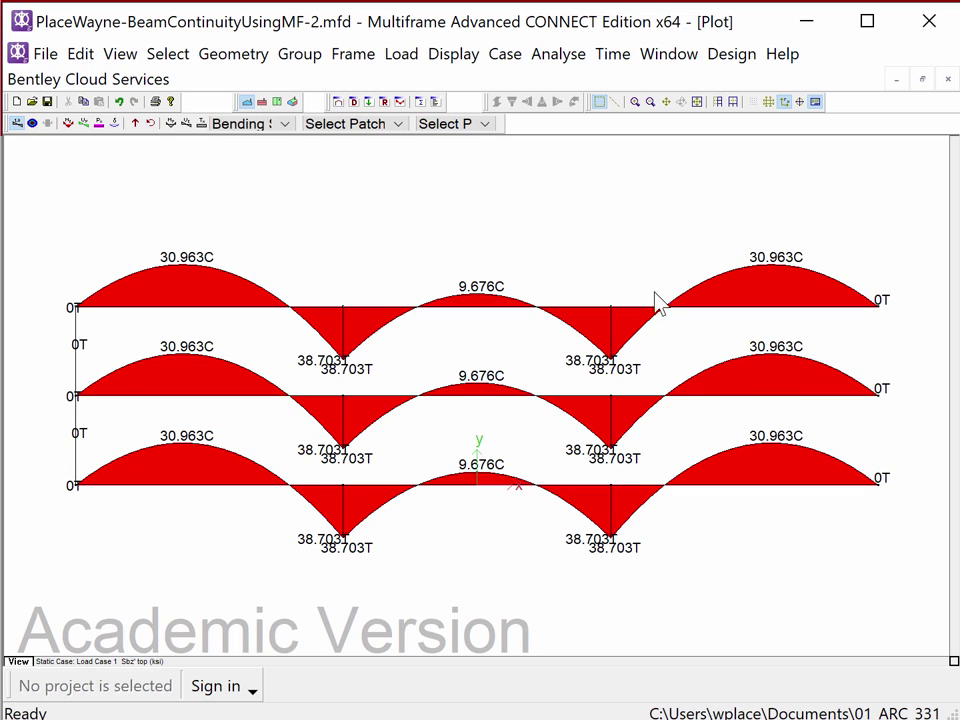
Select the top beam's members and release Mz' bending at both Joint 1 and Joint 2.
left_click(343, 107)
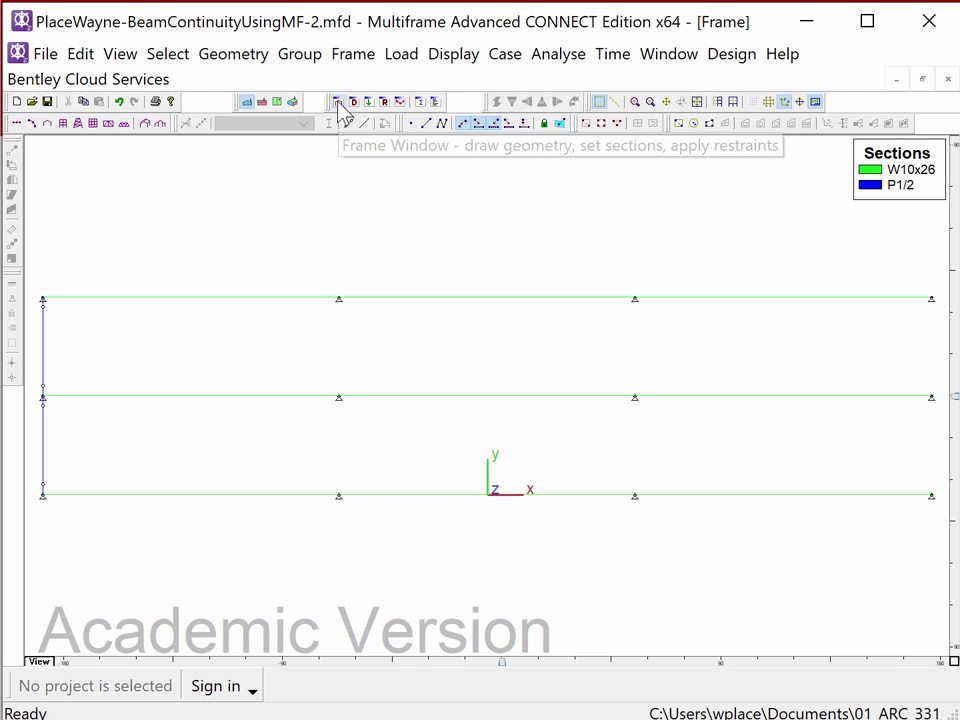
left_click_drag(670, 287, 324, 229)
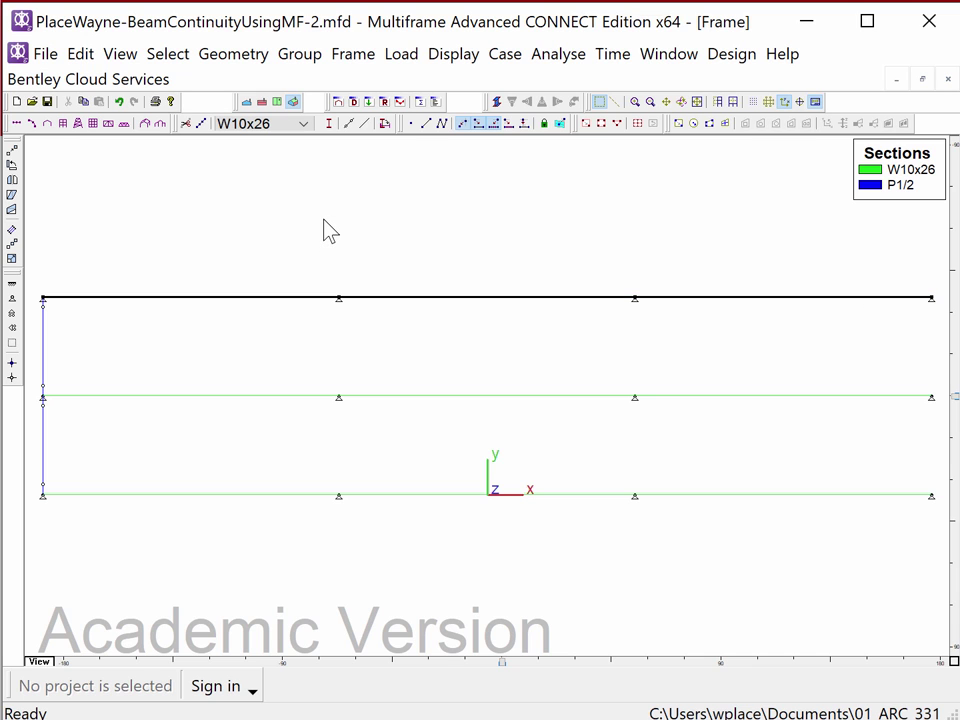
left_click(358, 62)
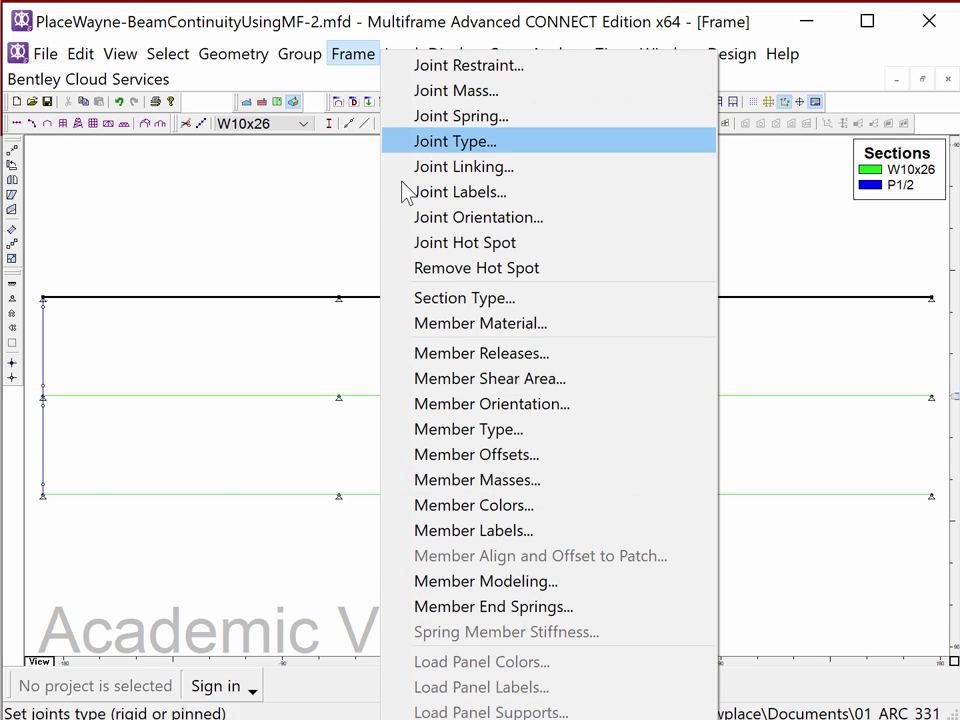
left_click(466, 354)
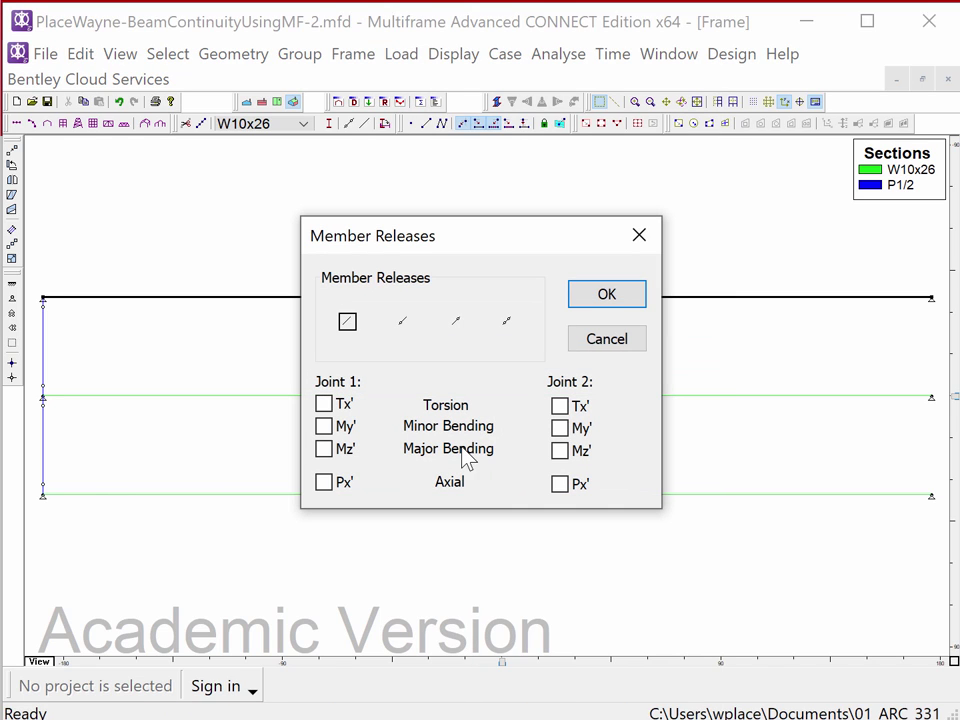
left_click(324, 449)
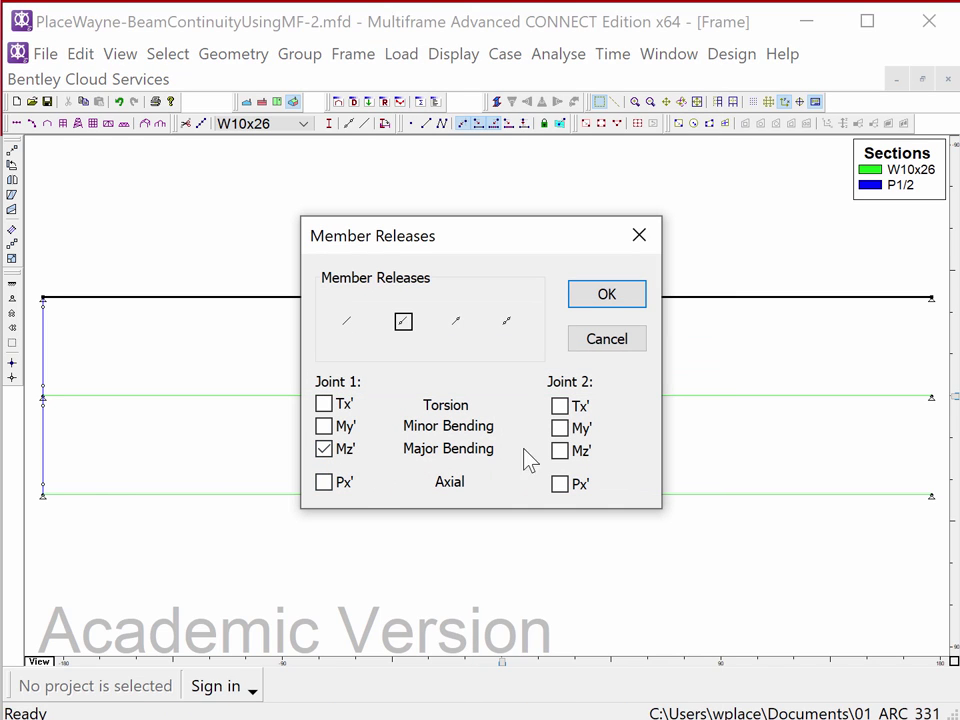
left_click(560, 451)
left_click(617, 303)
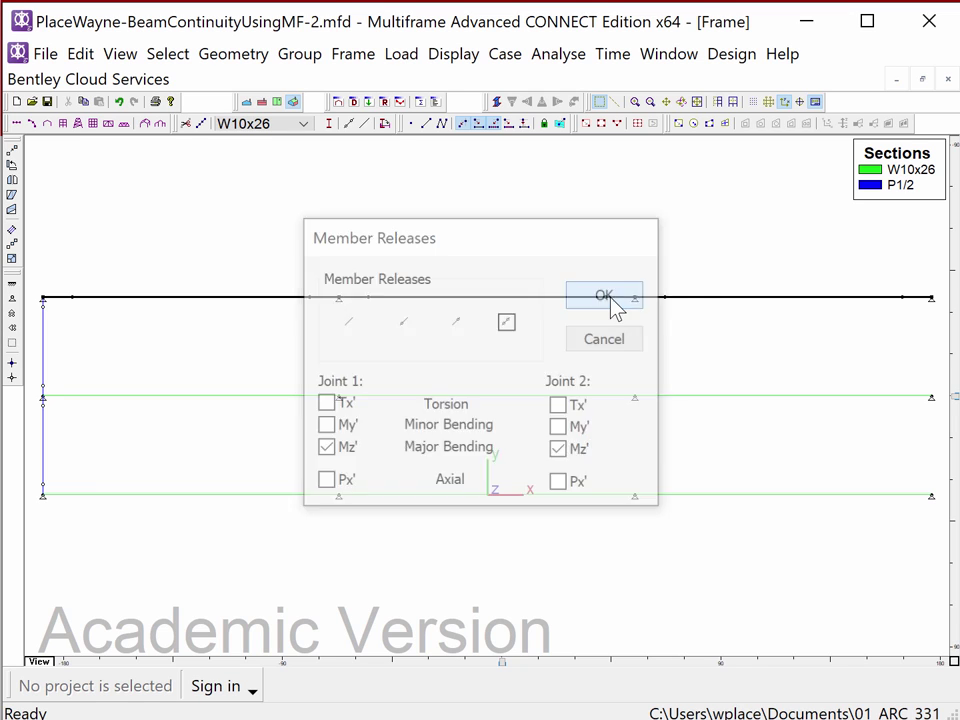
left_click(556, 58)
left_click(563, 82)
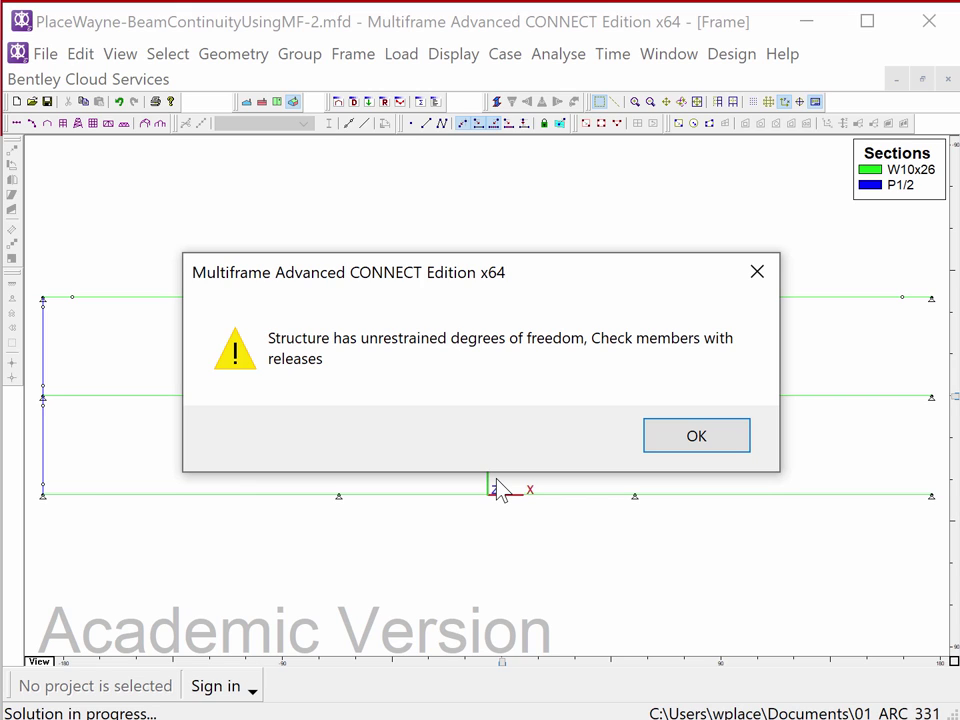
left_click(726, 441)
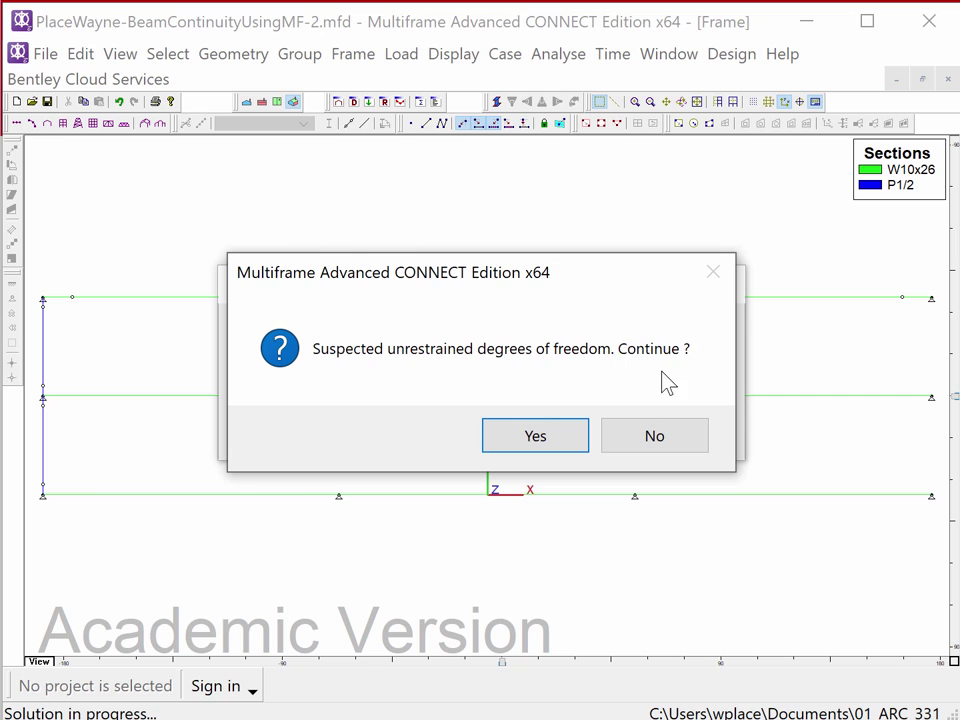
left_click(542, 445)
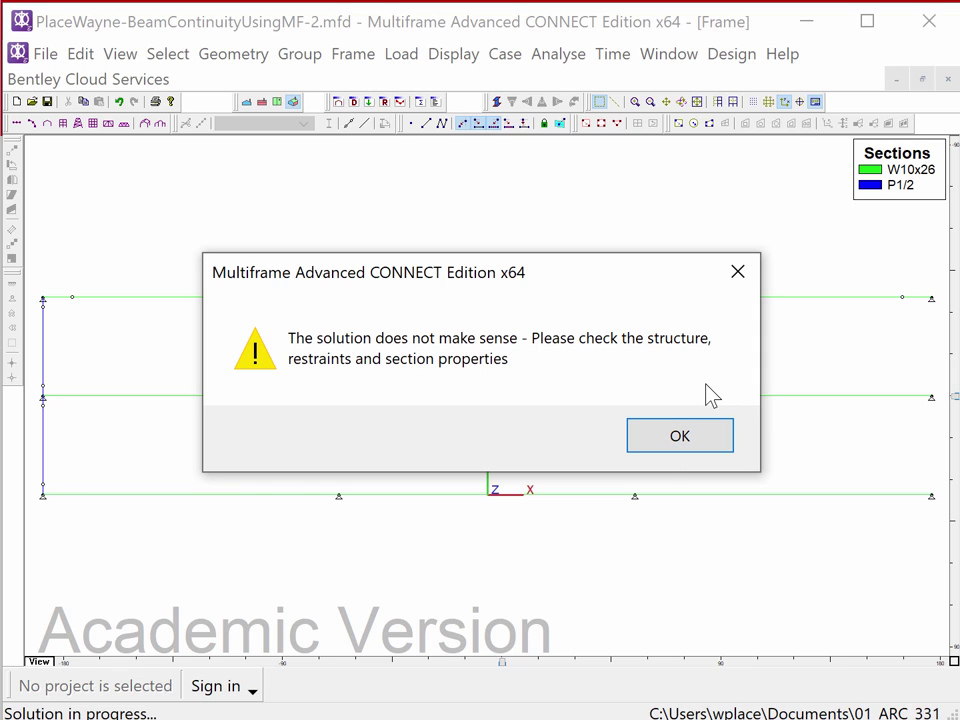
left_click(709, 441)
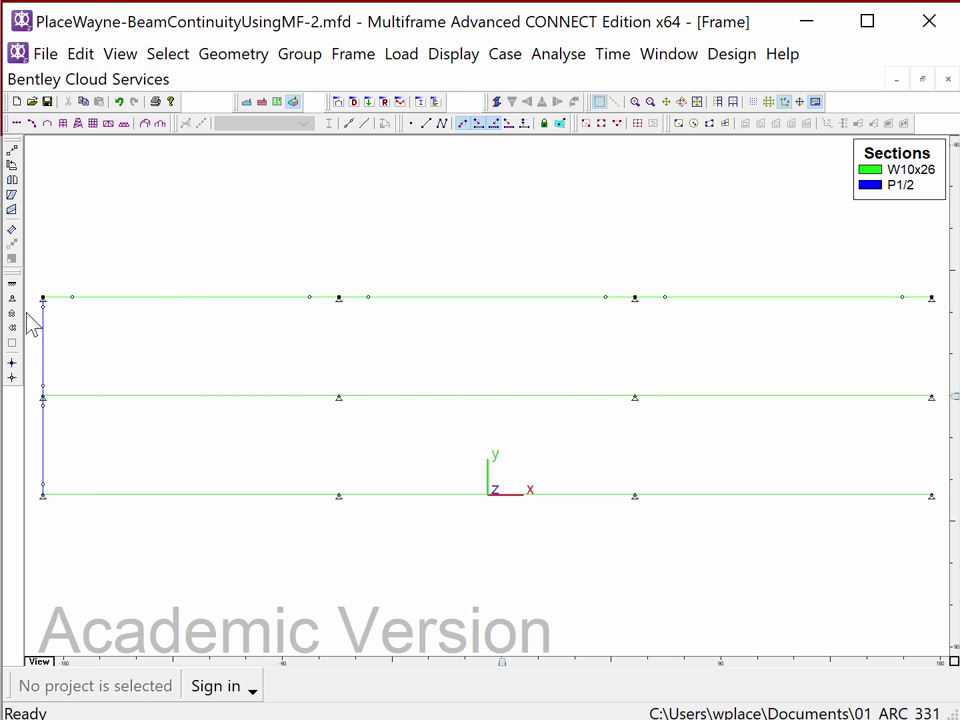
Box-select the whole top beam and apply fixed restraints to its joints.
mouse_move(43, 339)
mouse_move(49, 296)
left_click_drag(55, 280, 948, 328)
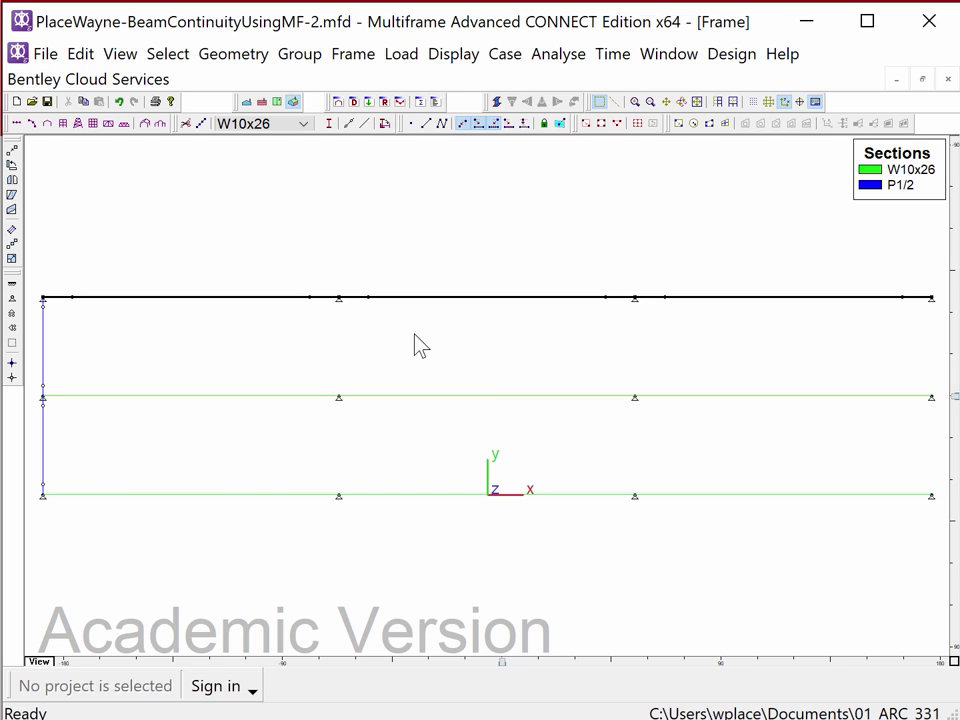
left_click(13, 285)
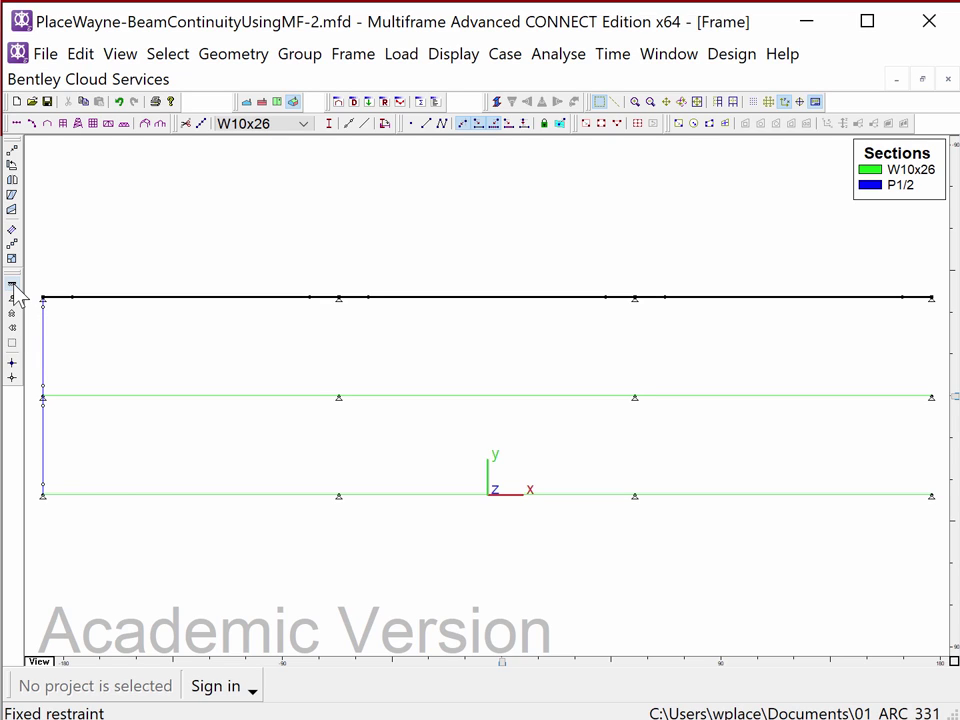
left_click(280, 262)
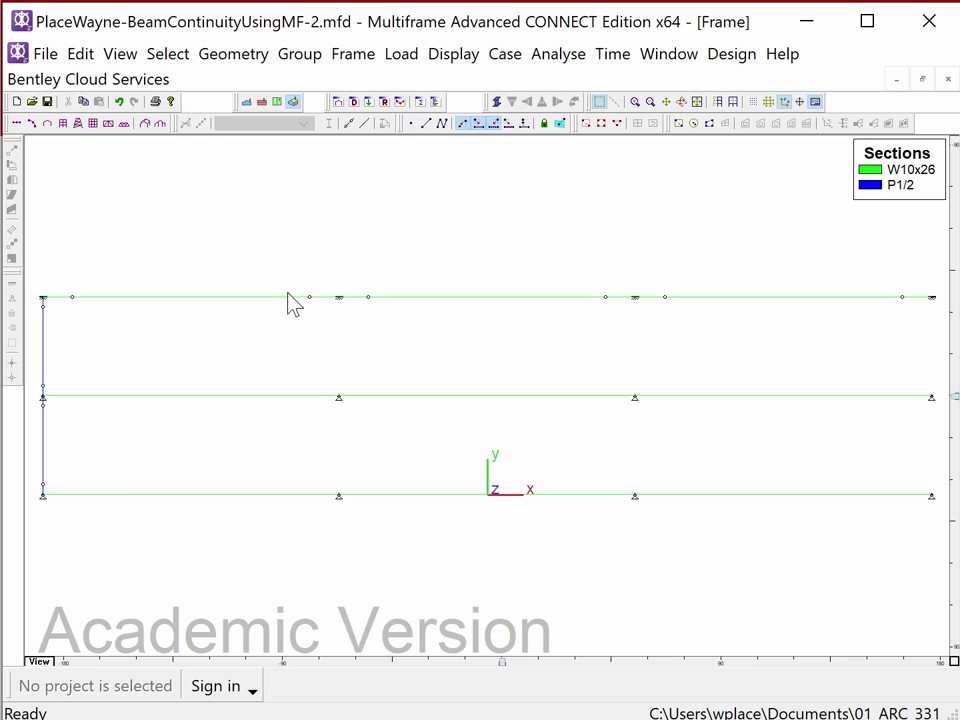
left_click(435, 295)
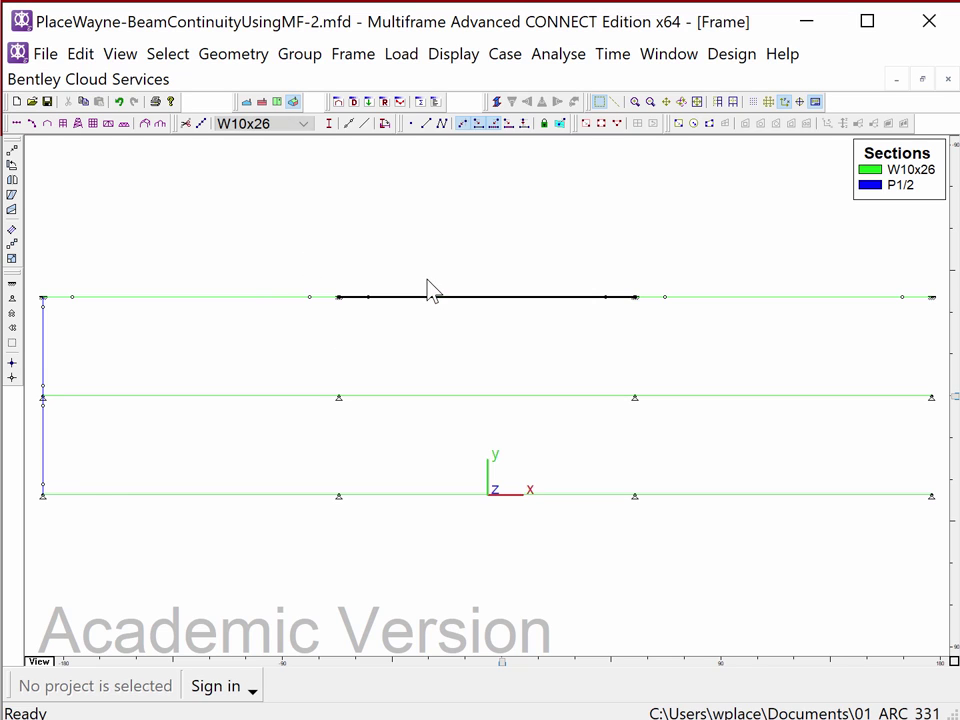
Deselect the middle member and run a linear analysis of the revised model.
left_click(389, 331)
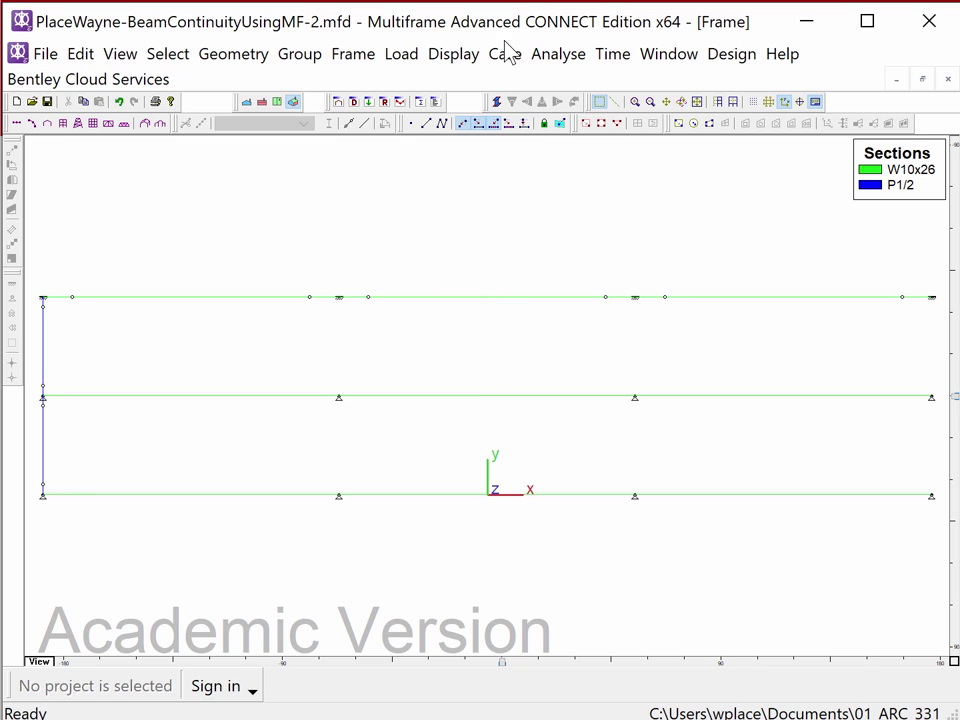
left_click(565, 62)
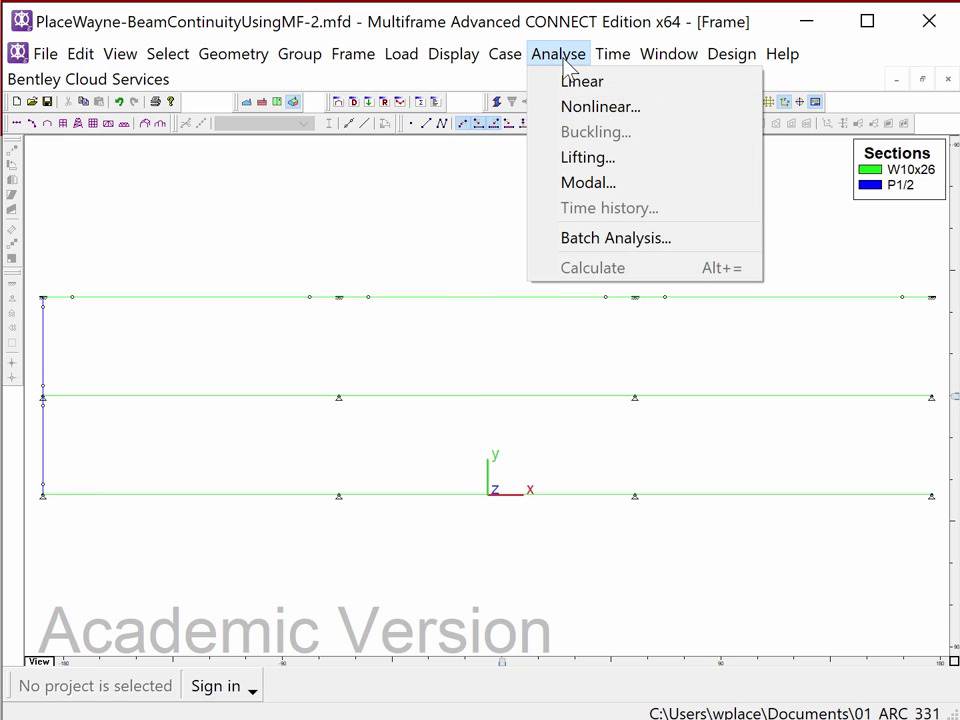
left_click(582, 84)
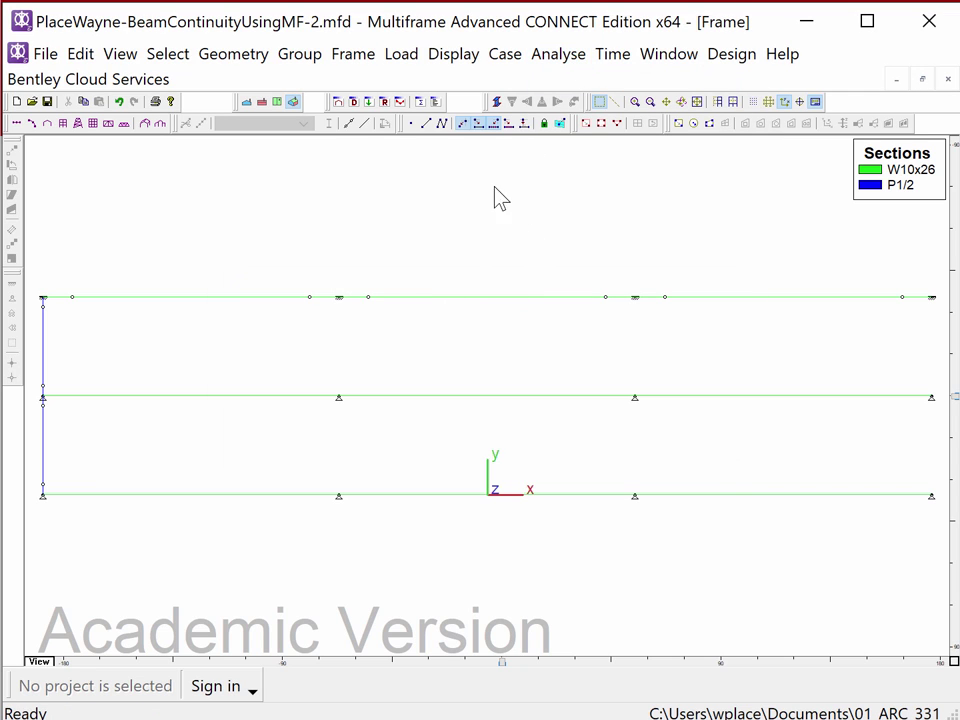
Show the Bending Sbz' plot, with the pinned top beam at 48.379 ksi midspan compression.
left_click(402, 102)
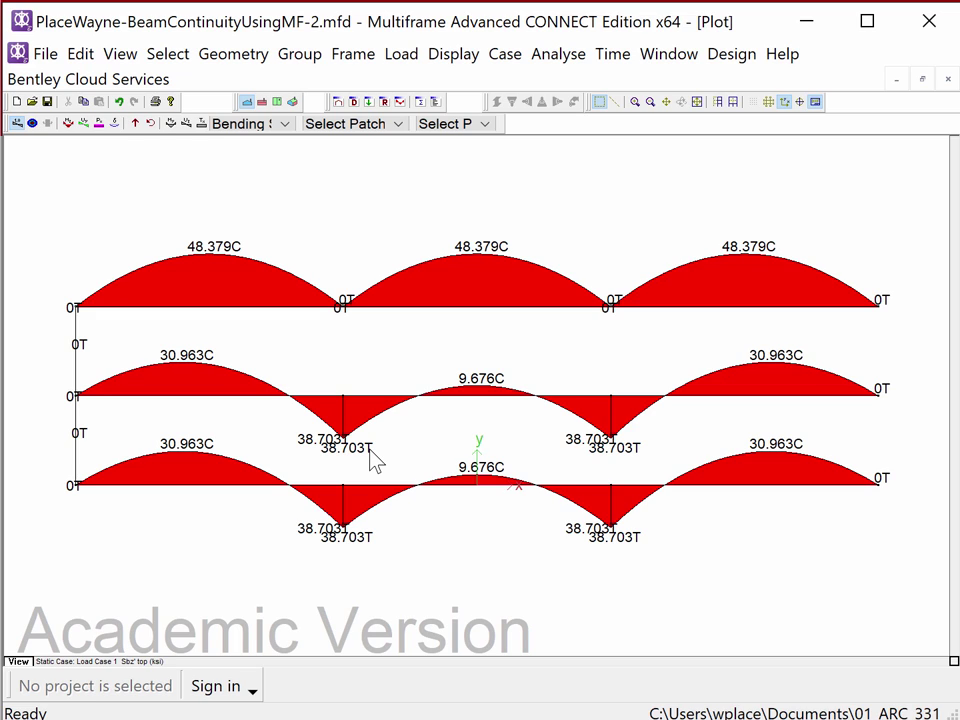
Box-select the middle beam, assign W10x22 from the Sections Library, and rerun the linear analysis.
left_click(347, 104)
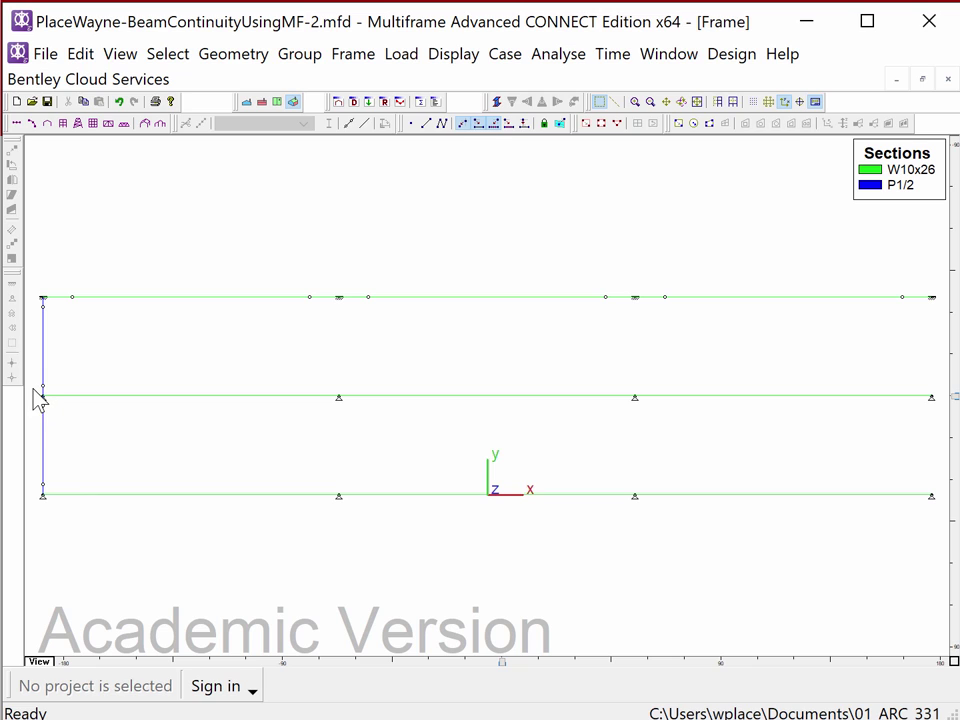
left_click_drag(111, 399, 941, 410)
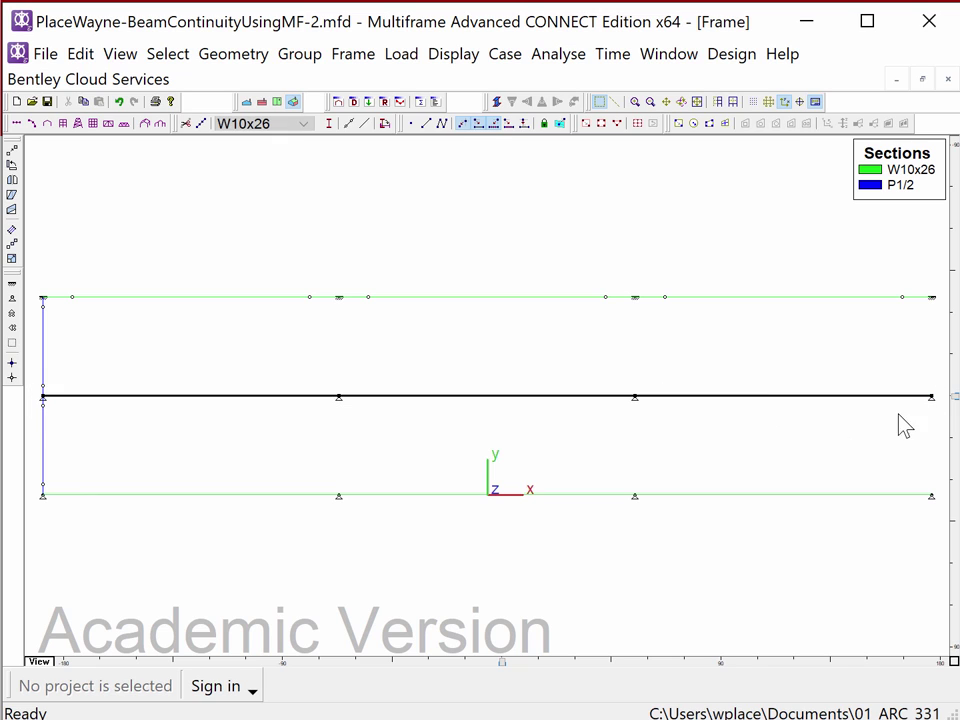
left_click(240, 124)
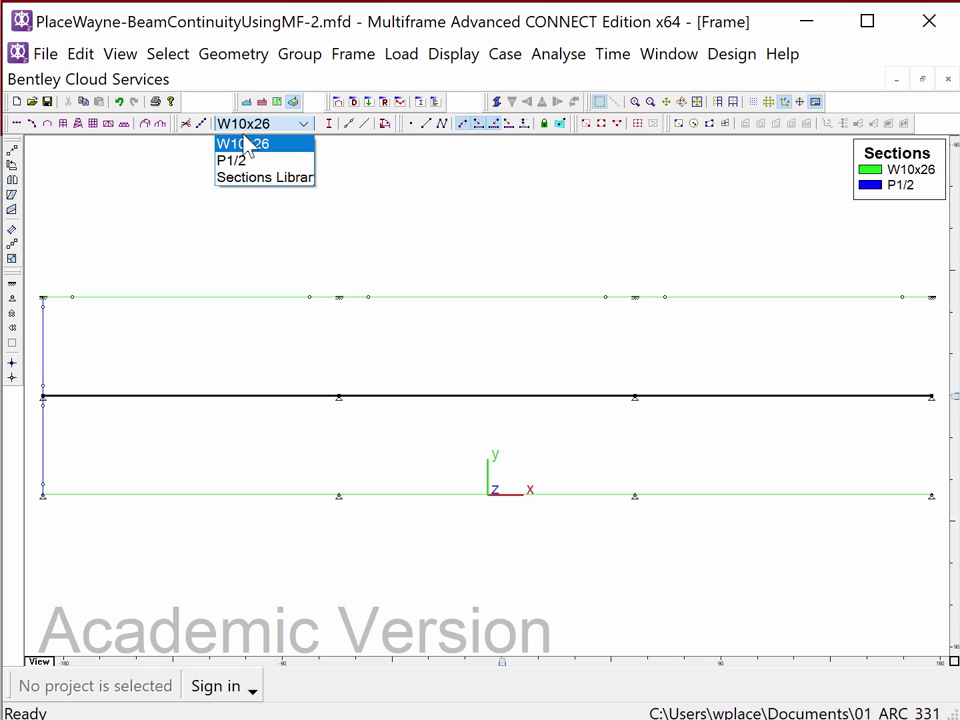
left_click(257, 180)
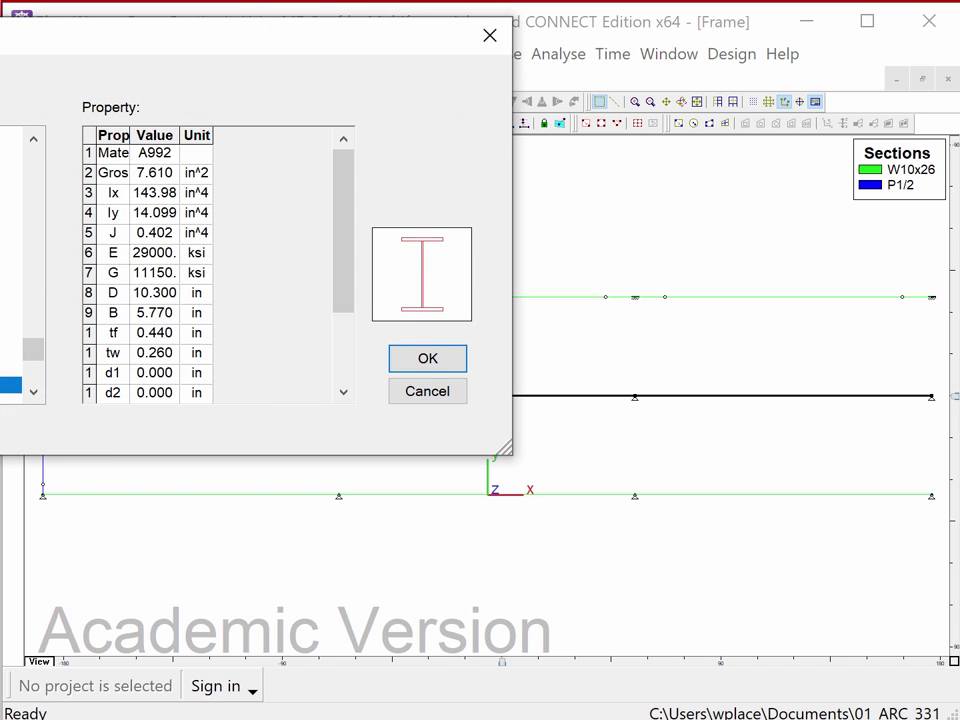
scroll(10, 300, "down", 1)
left_click(10, 351)
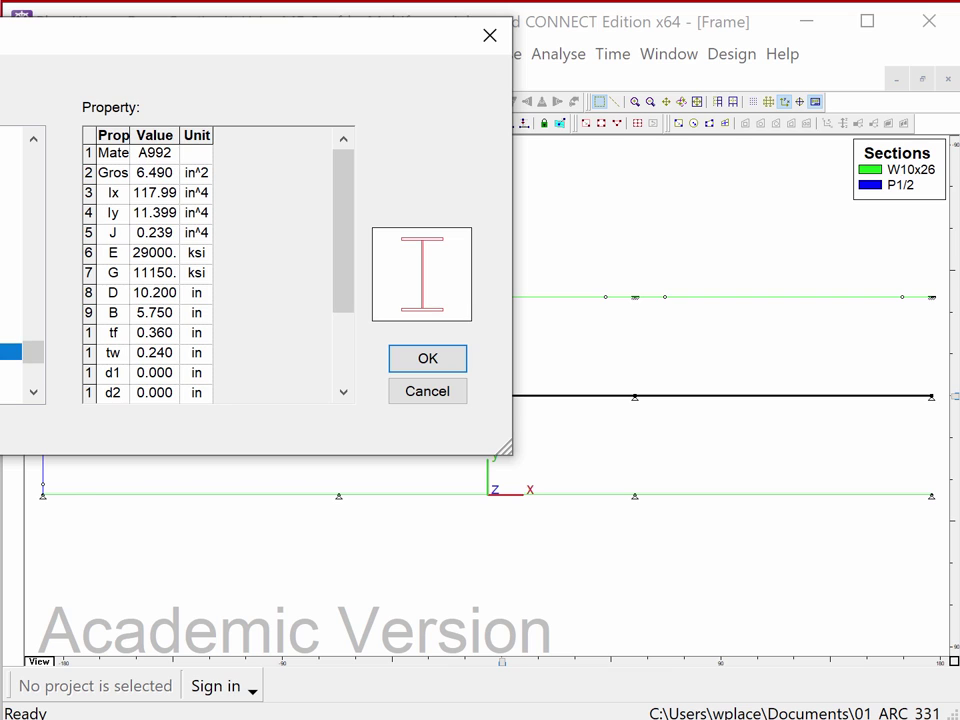
left_click(426, 360)
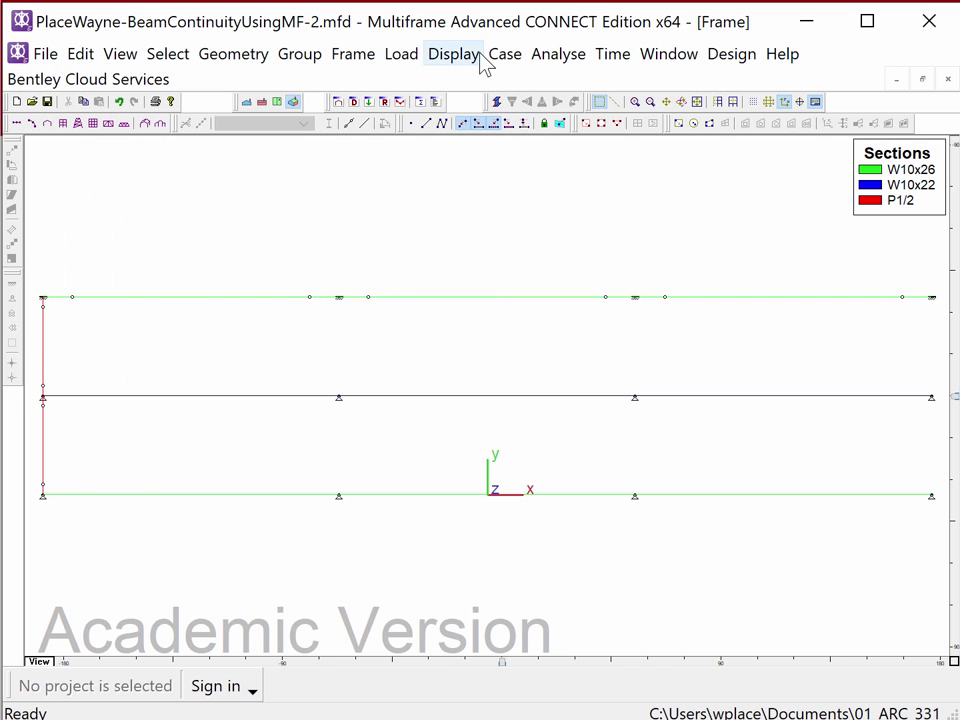
left_click(556, 58)
left_click(566, 83)
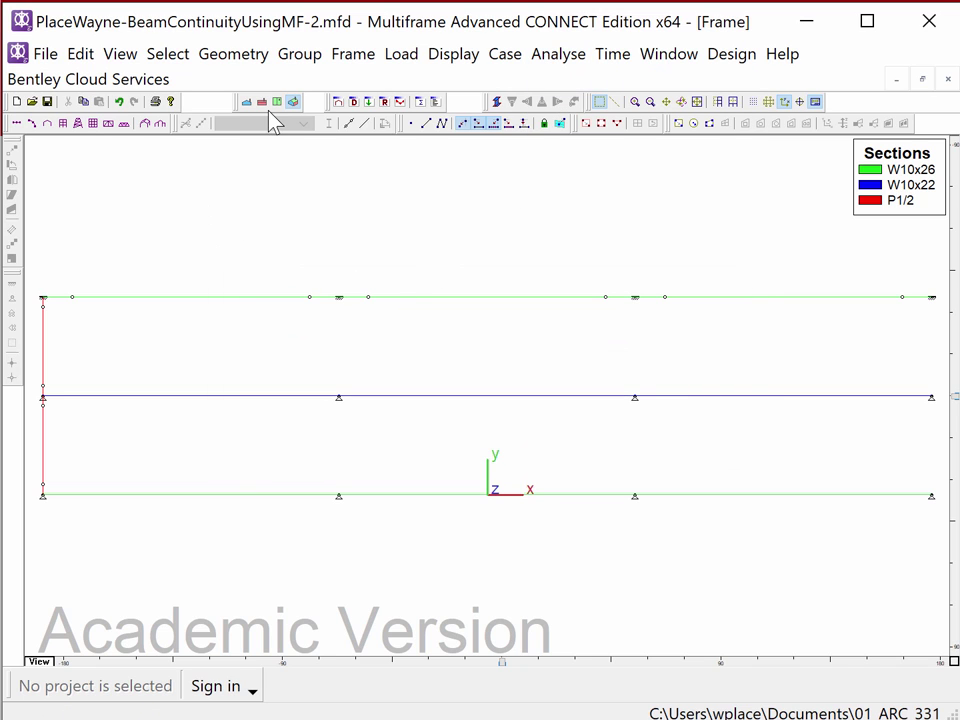
Review the W10x22 stress results (46.544 ksi support tension), then go back to the Frame window.
left_click(387, 103)
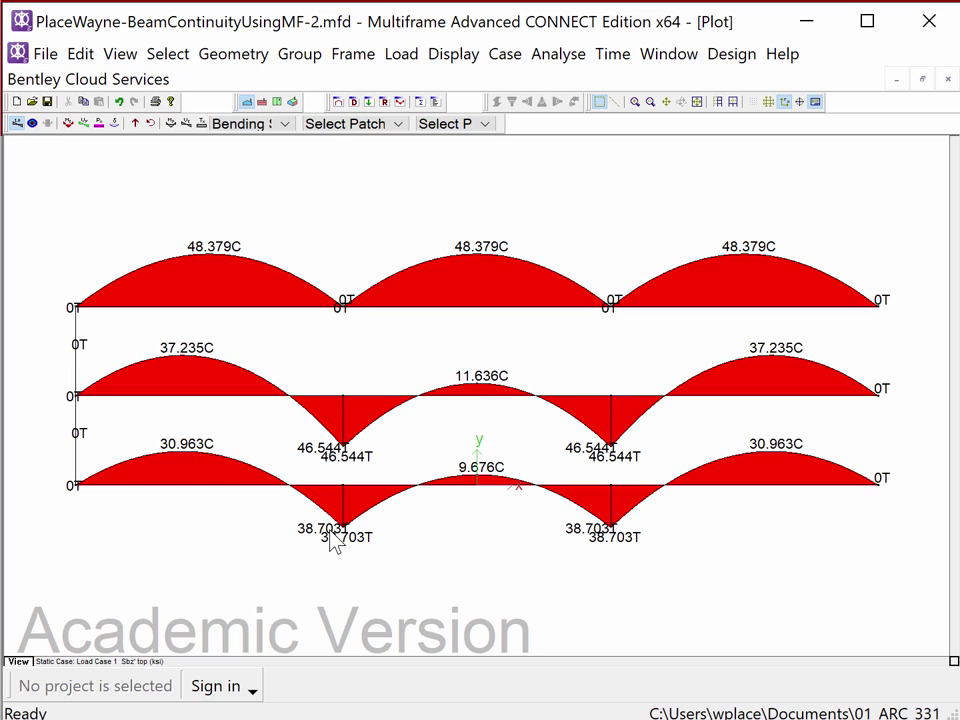
left_click(338, 101)
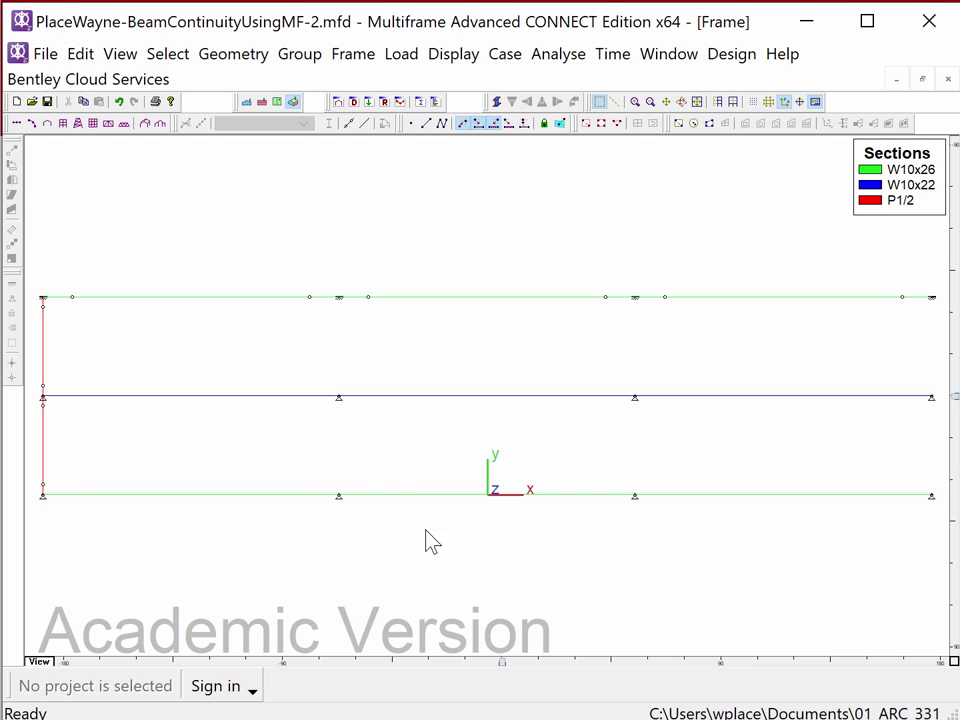
Subdivide the bottom beam's middle span into 3 members, with the first and third 8 long.
left_click_drag(424, 527, 389, 494)
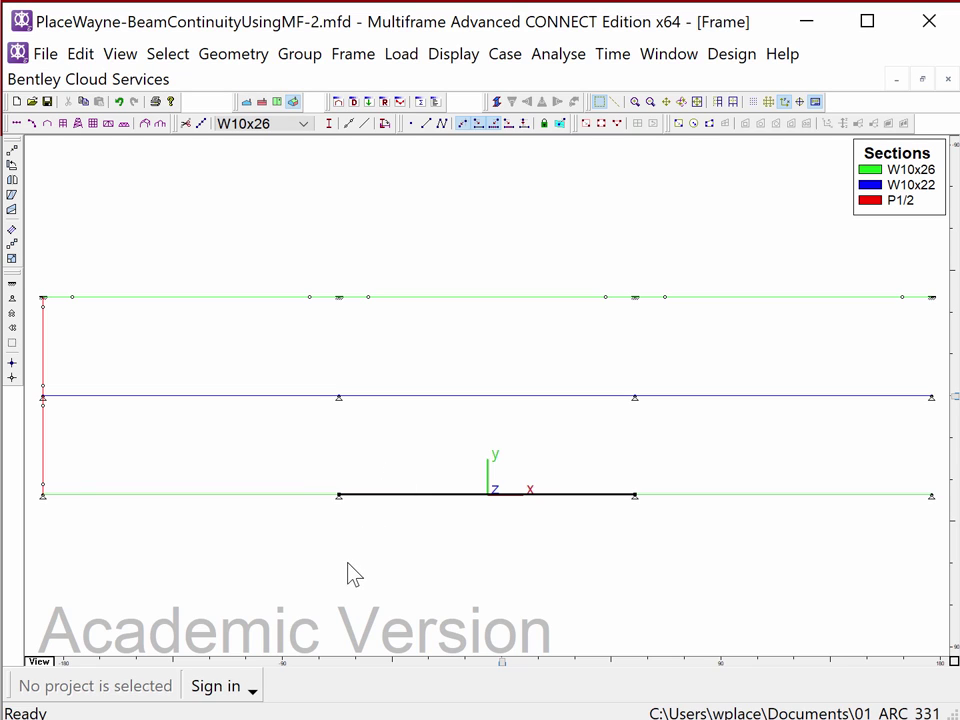
key("ctrl+d")
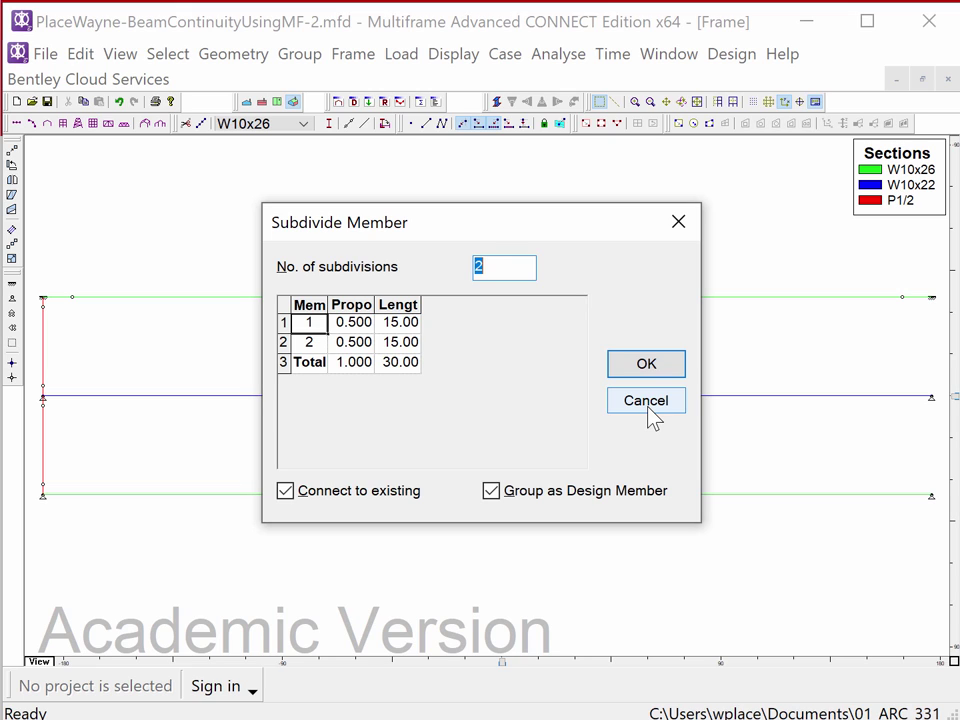
type("3")
left_click(402, 327)
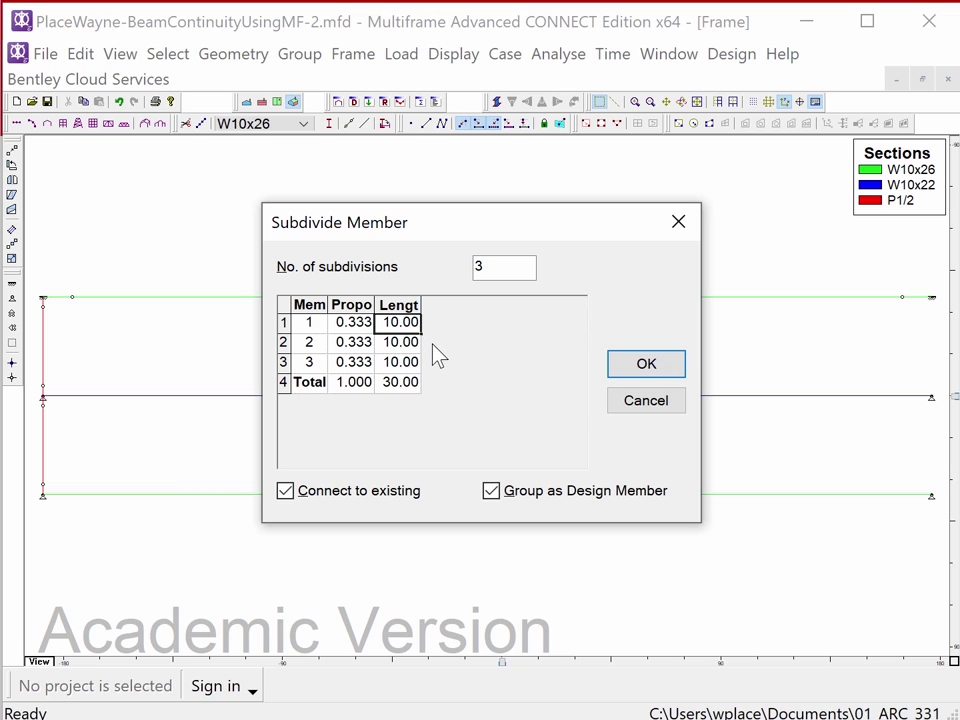
type("8")
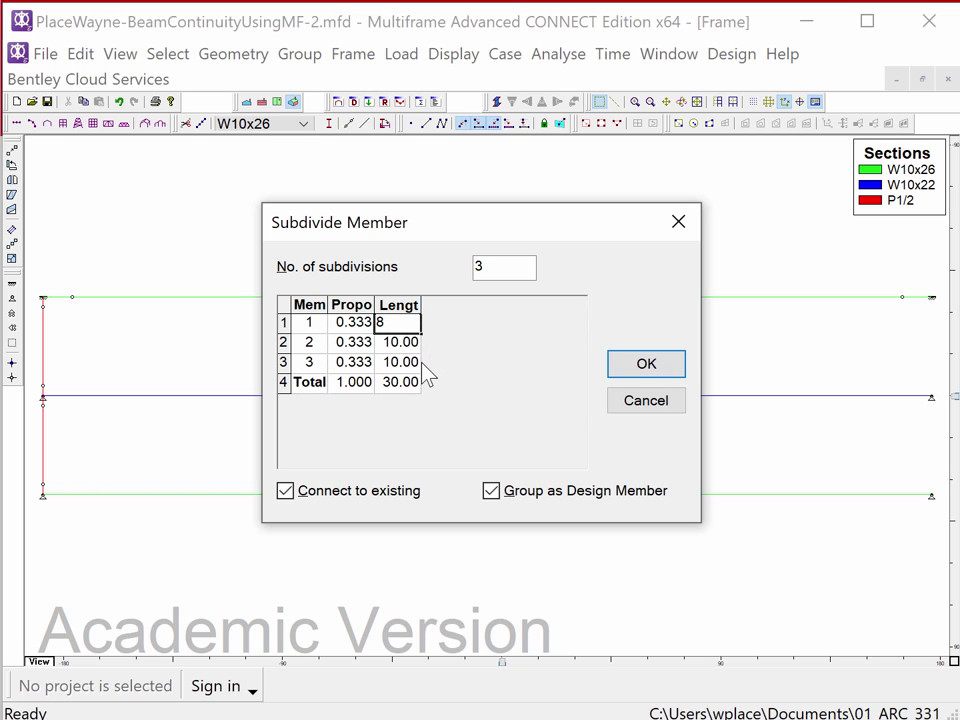
left_click(410, 369)
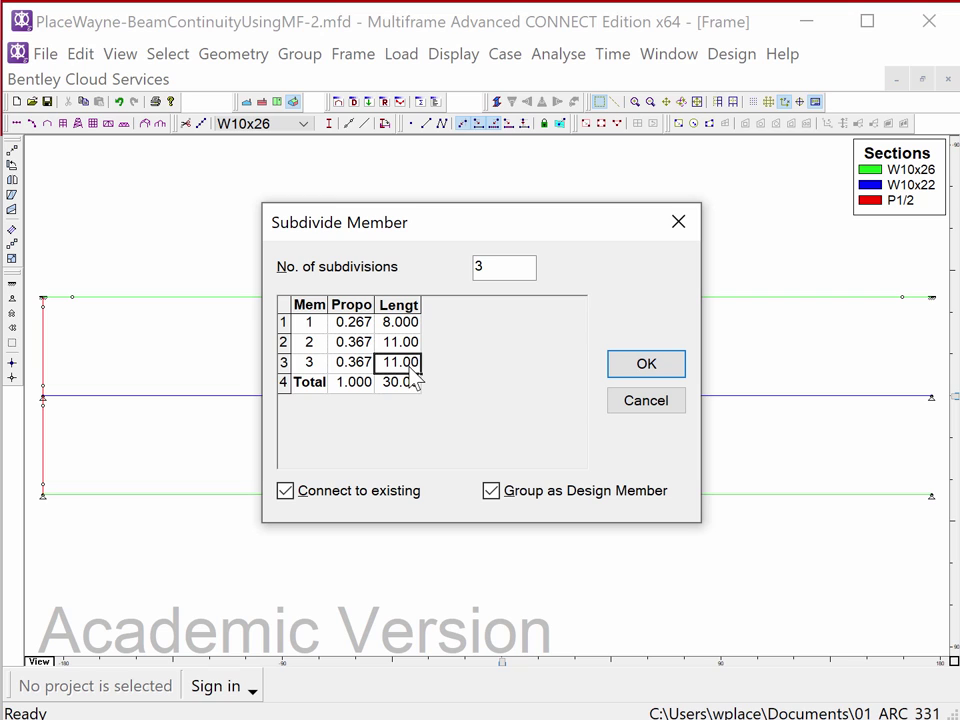
type("8")
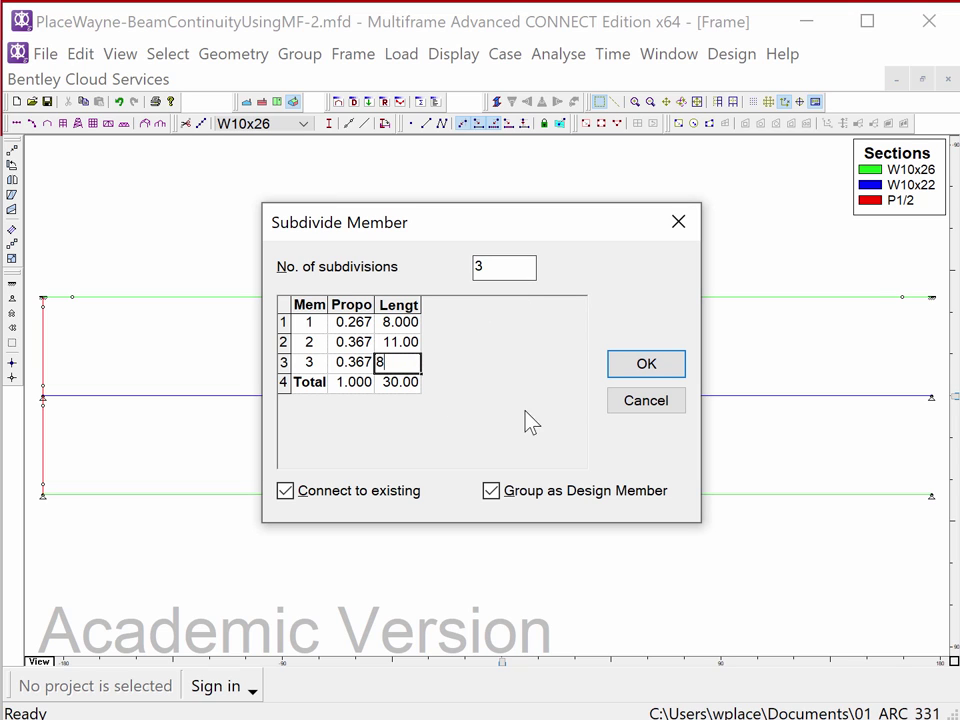
left_click(643, 366)
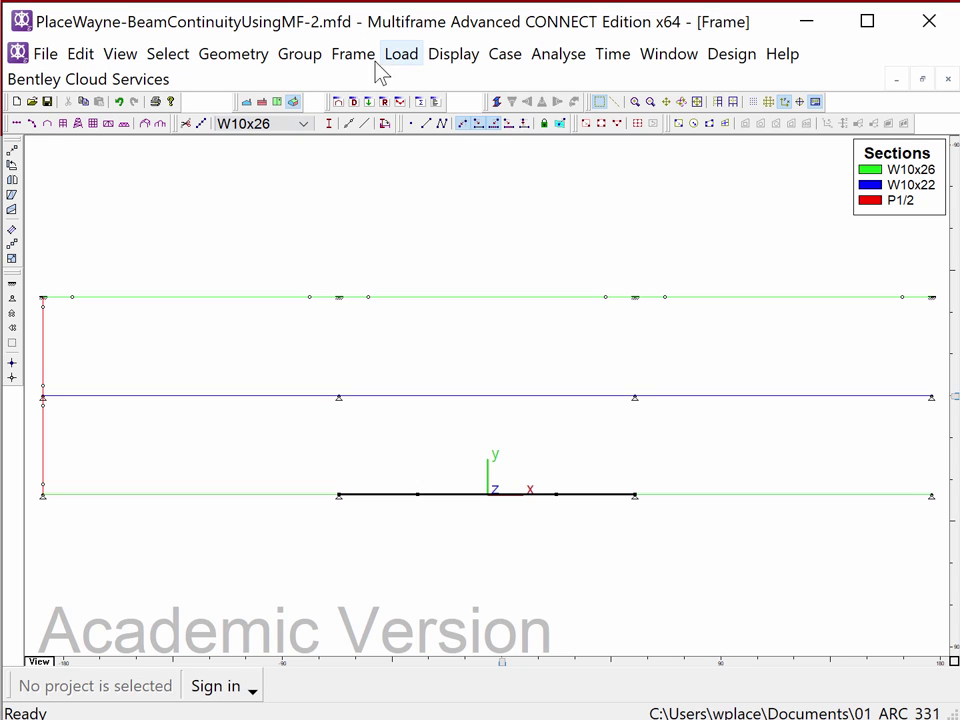
Remove the design-member grouping from the subdivided bottom span.
left_click(316, 56)
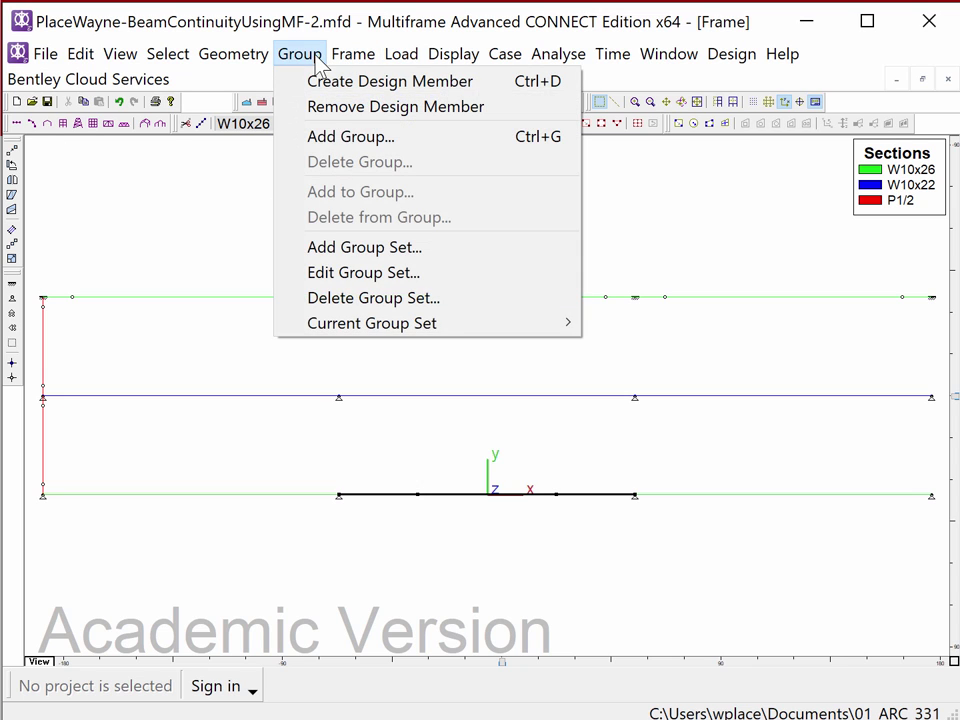
left_click(320, 108)
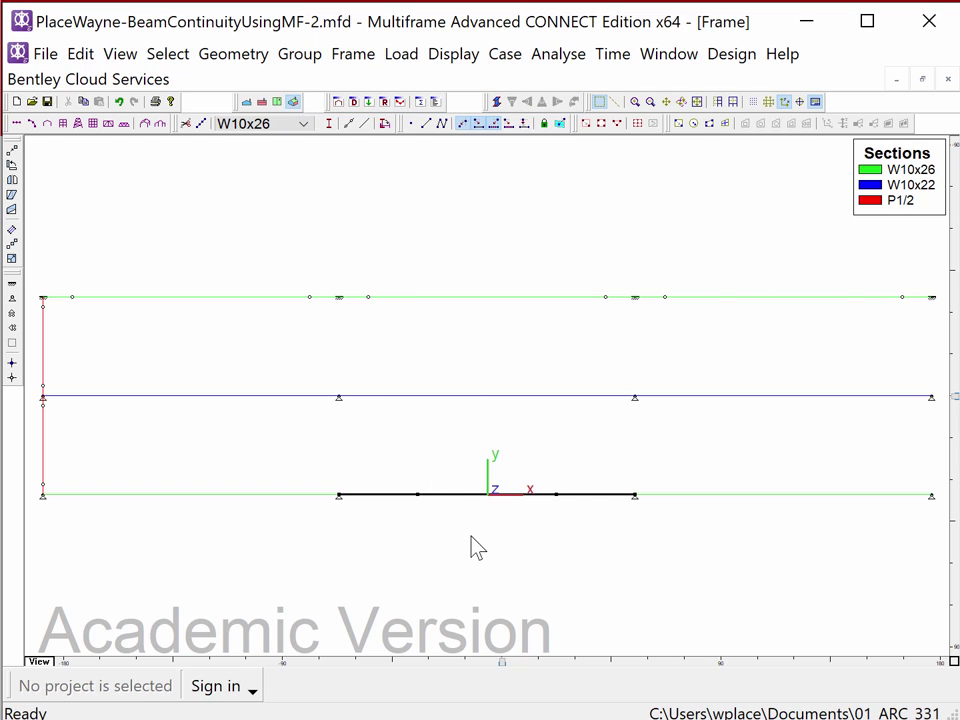
left_click(380, 495)
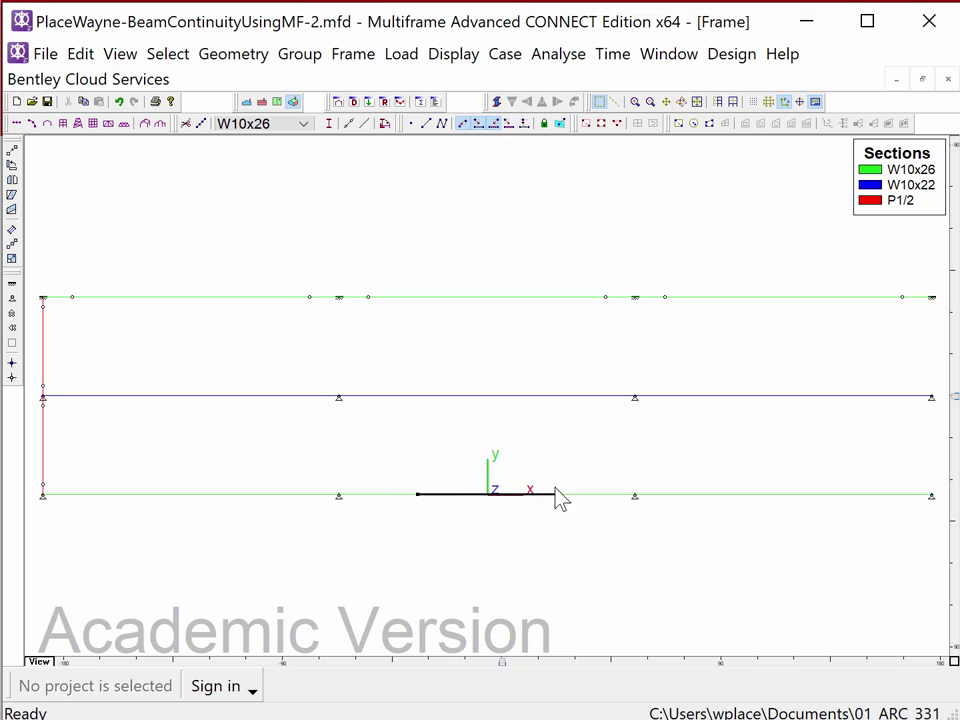
left_click(572, 540)
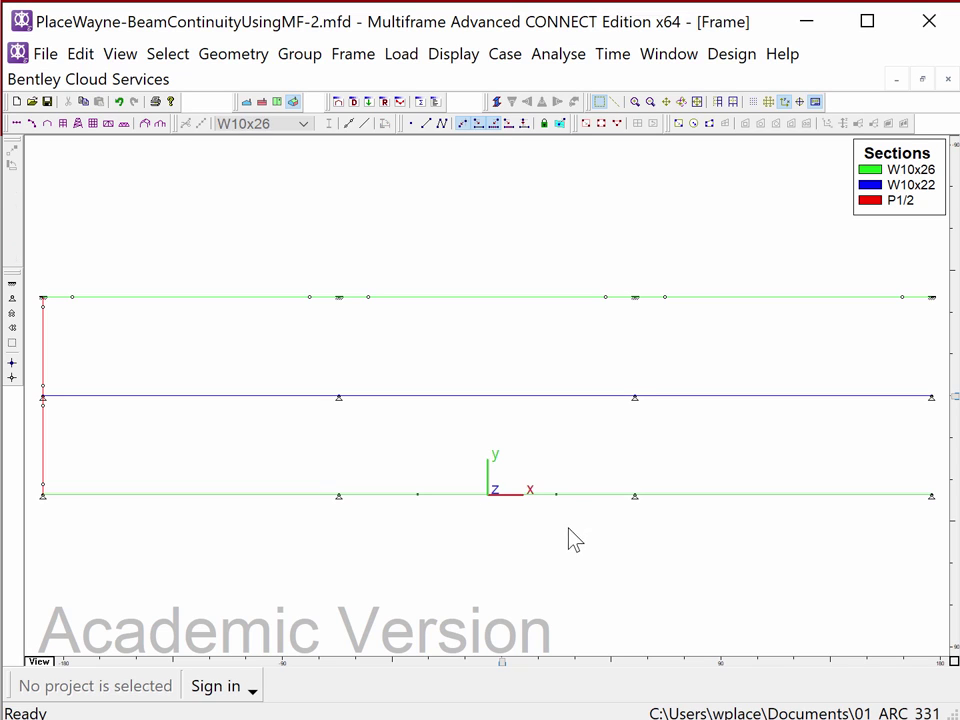
Rerun the linear analysis, review the 0.86 ksi stress at the split joints, and return to Frame view.
left_click(403, 103)
left_click(545, 60)
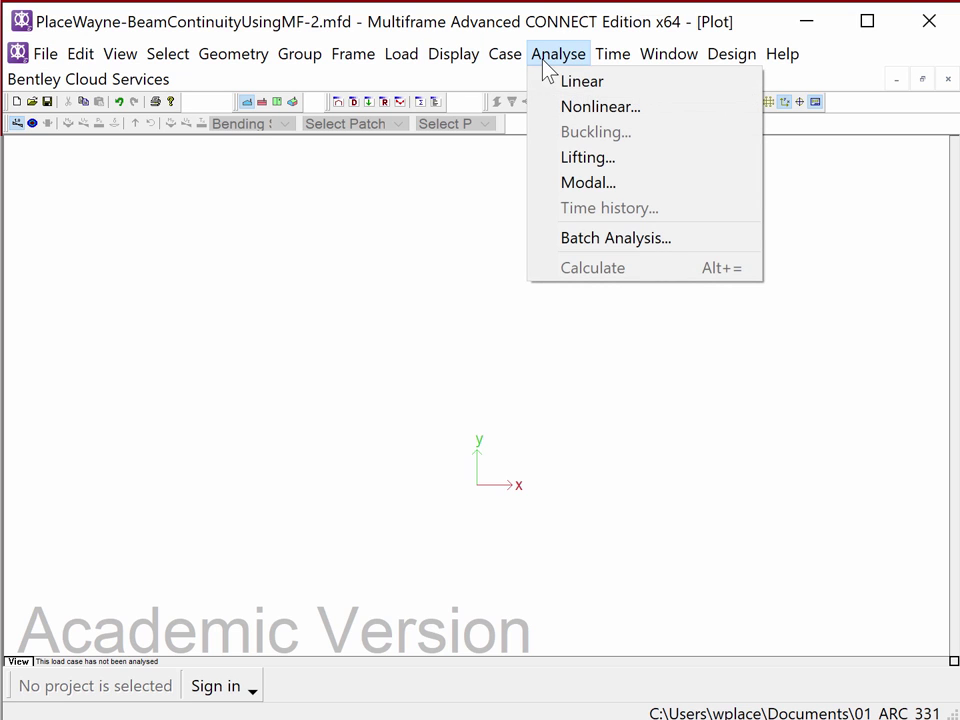
left_click(579, 88)
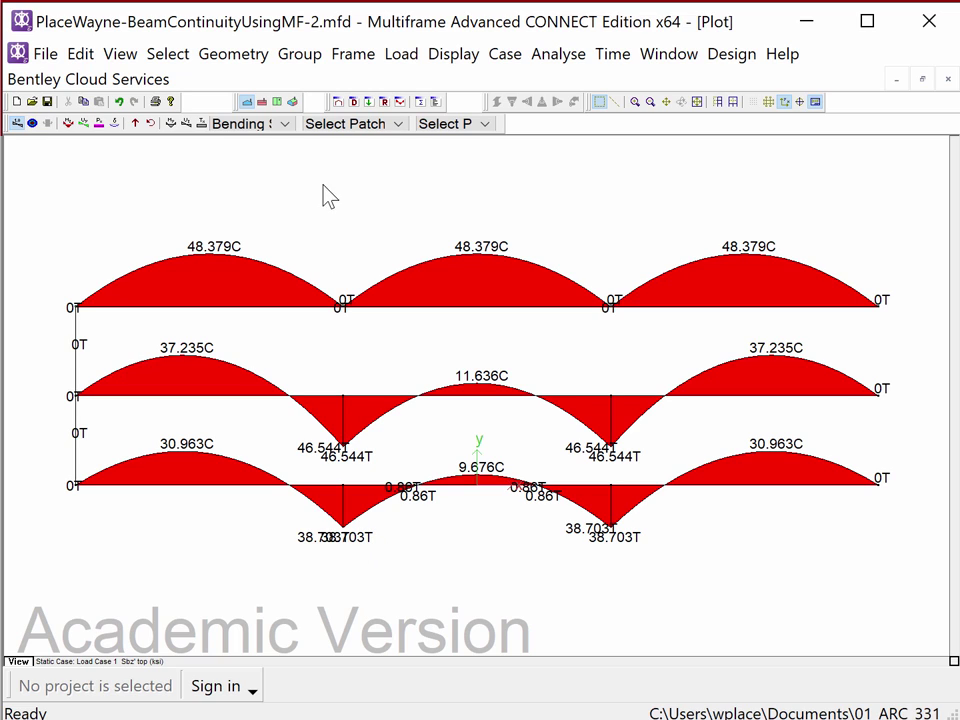
left_click(340, 102)
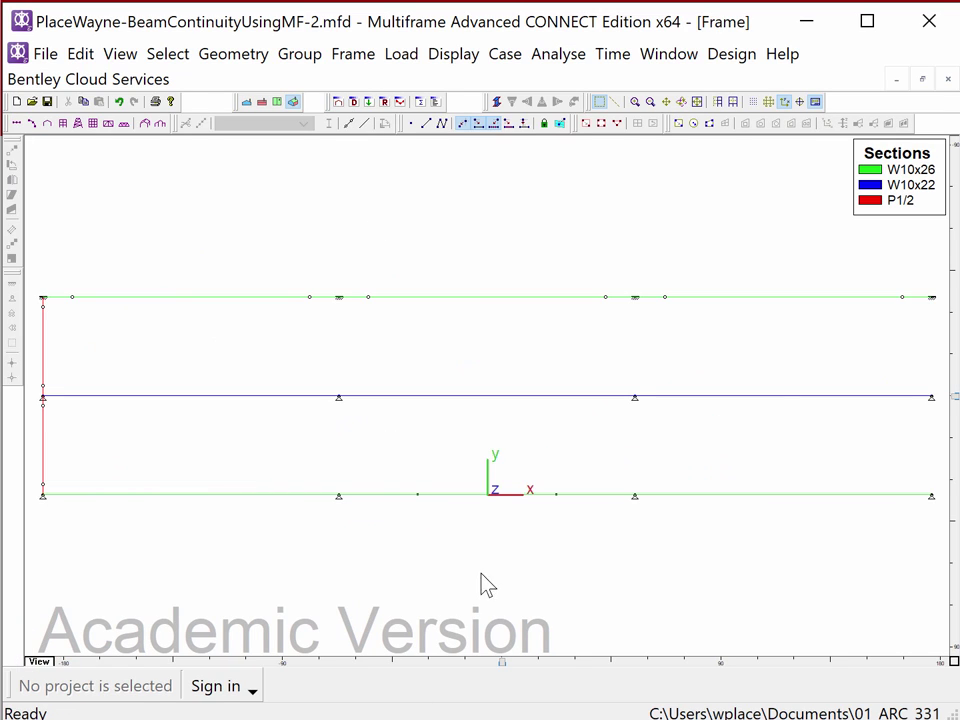
Release Mz' bending at both ends of the bottom beam's central member.
left_click_drag(512, 536, 444, 448)
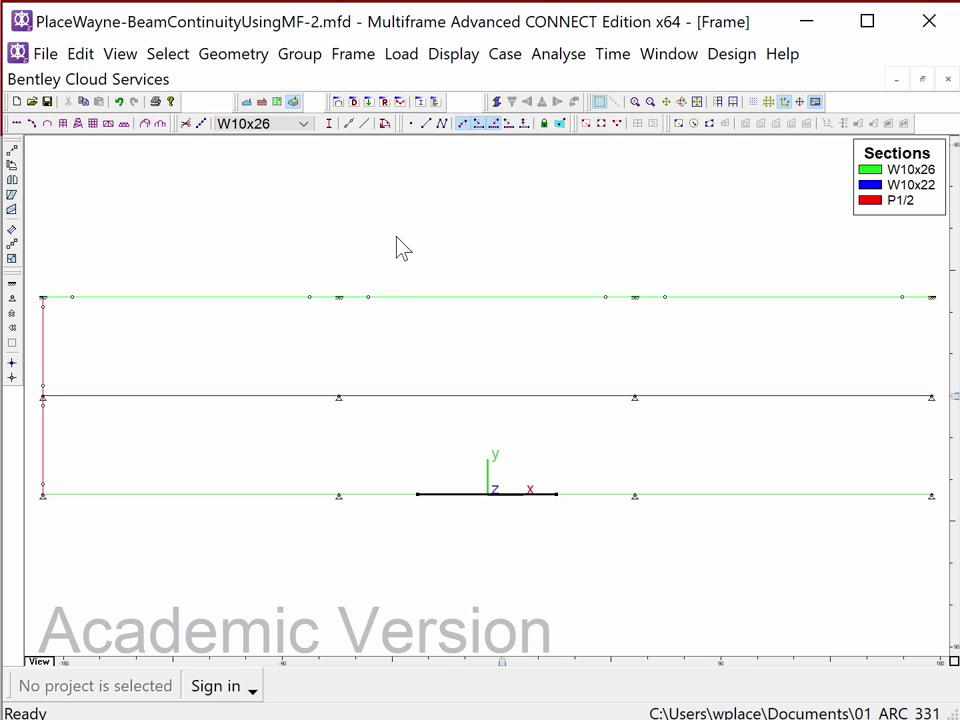
left_click(374, 66)
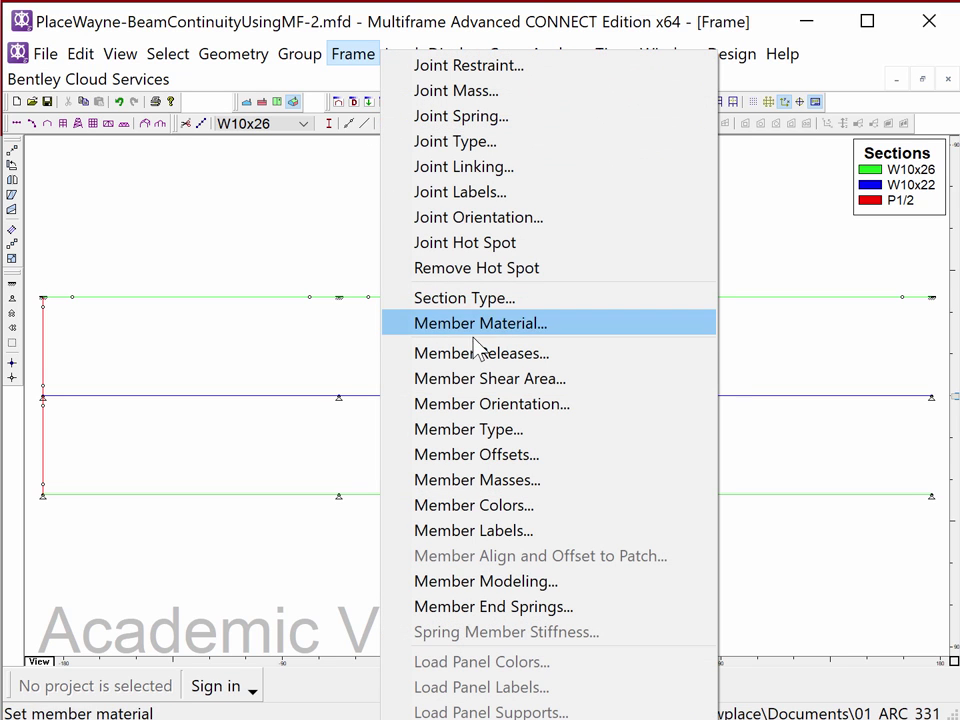
left_click(479, 355)
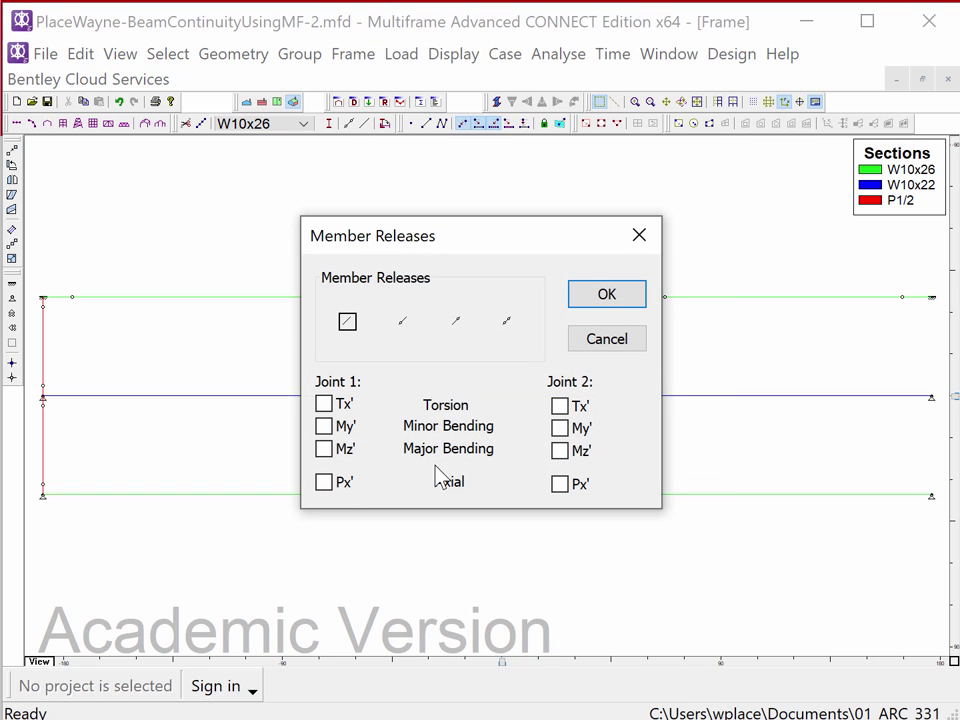
left_click(324, 450)
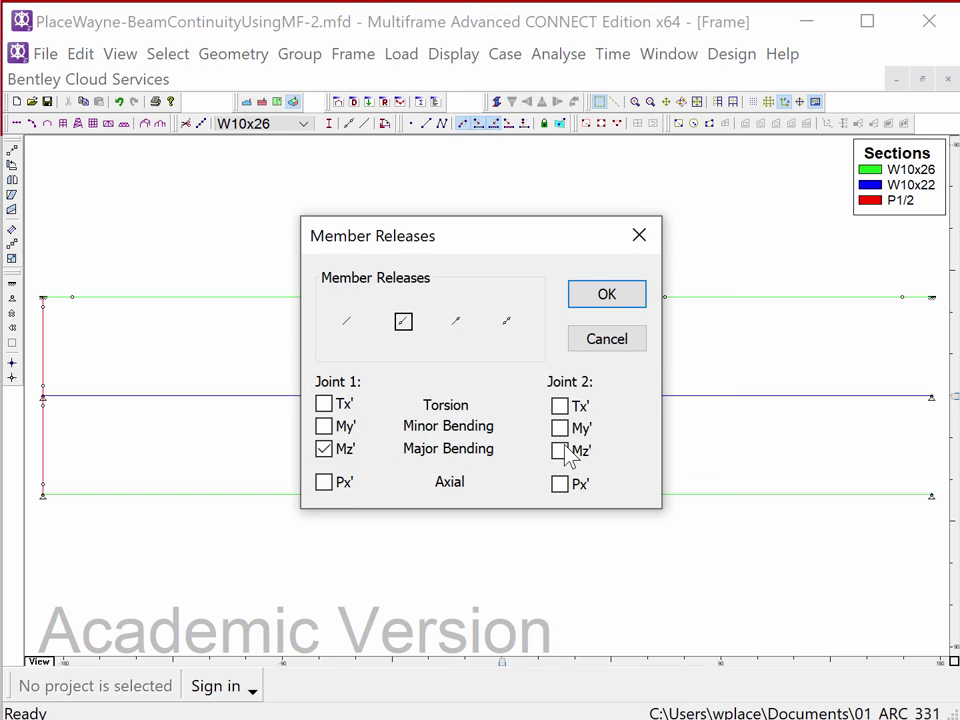
left_click(559, 450)
left_click(578, 300)
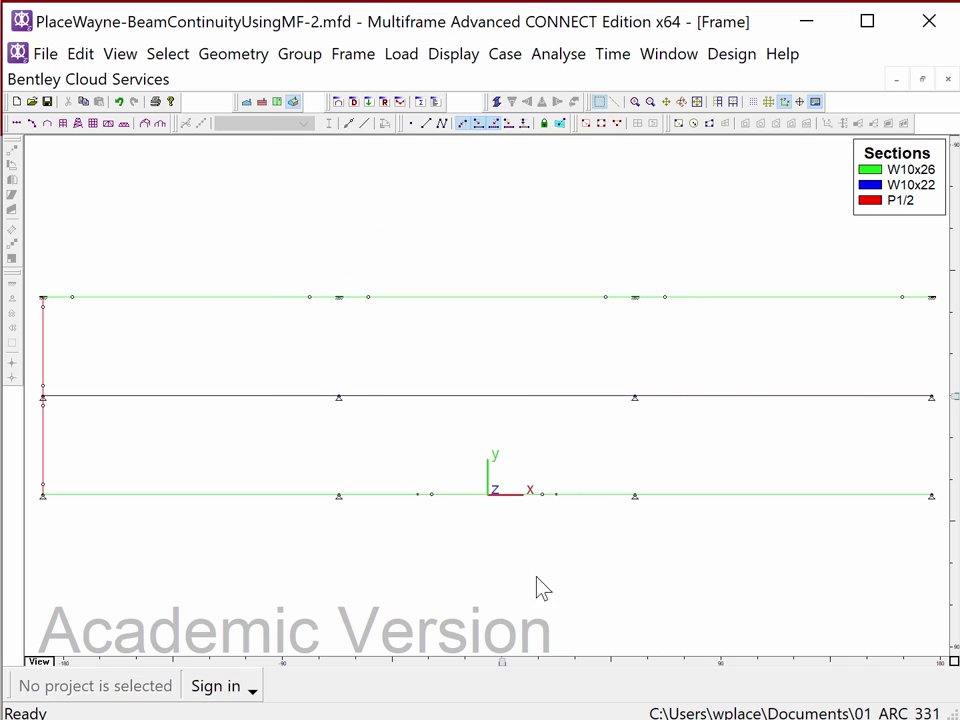
left_click(525, 538)
Rerun the linear analysis and show the bending stress plot.
left_click(560, 55)
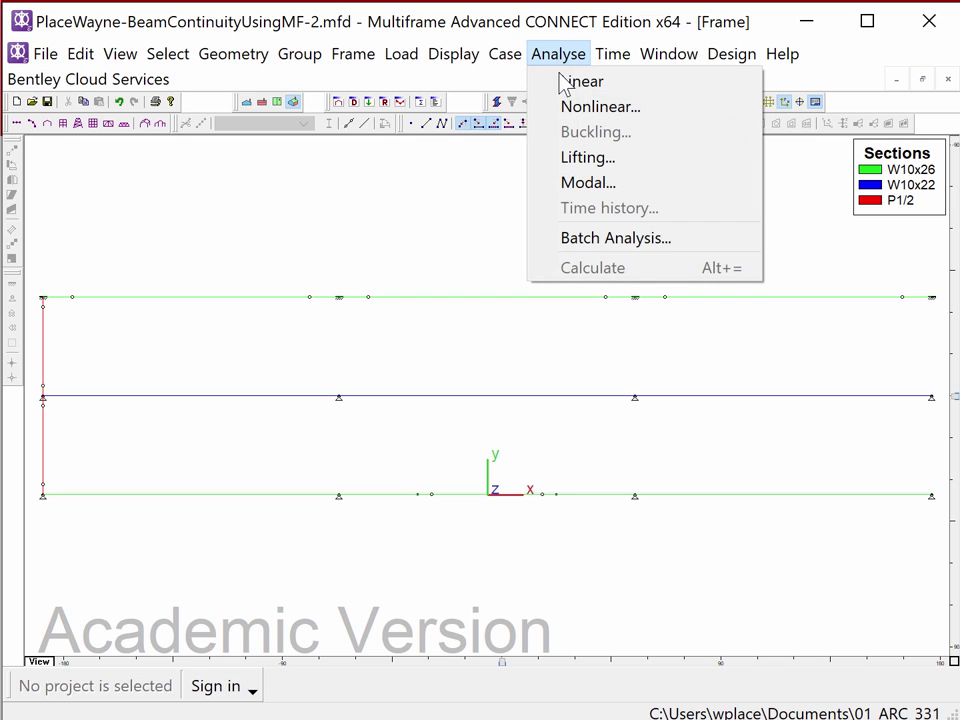
left_click(578, 82)
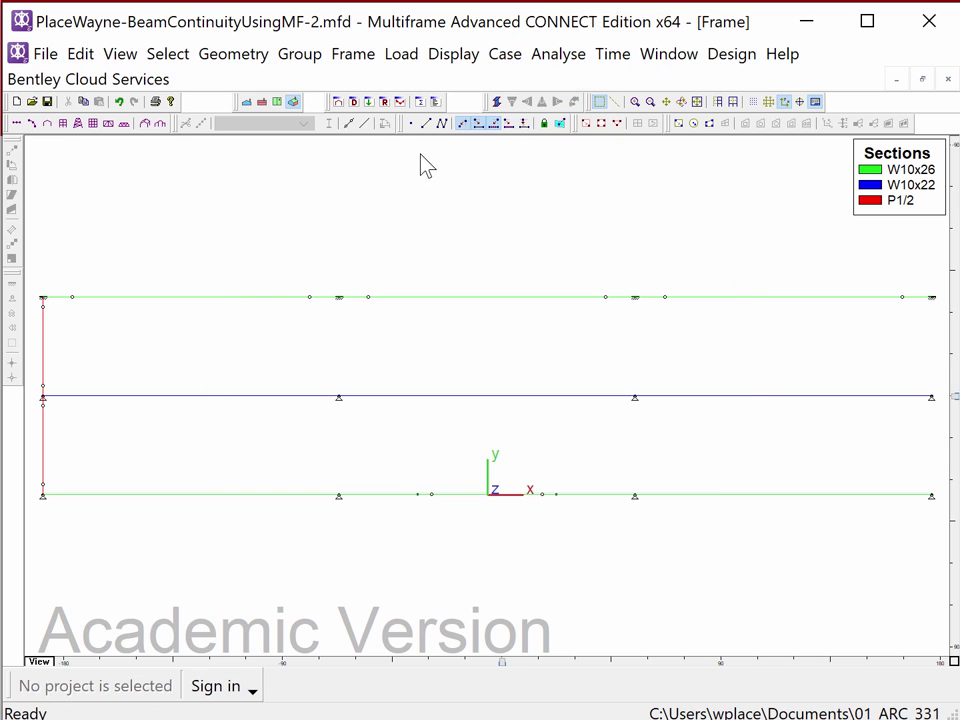
left_click(400, 101)
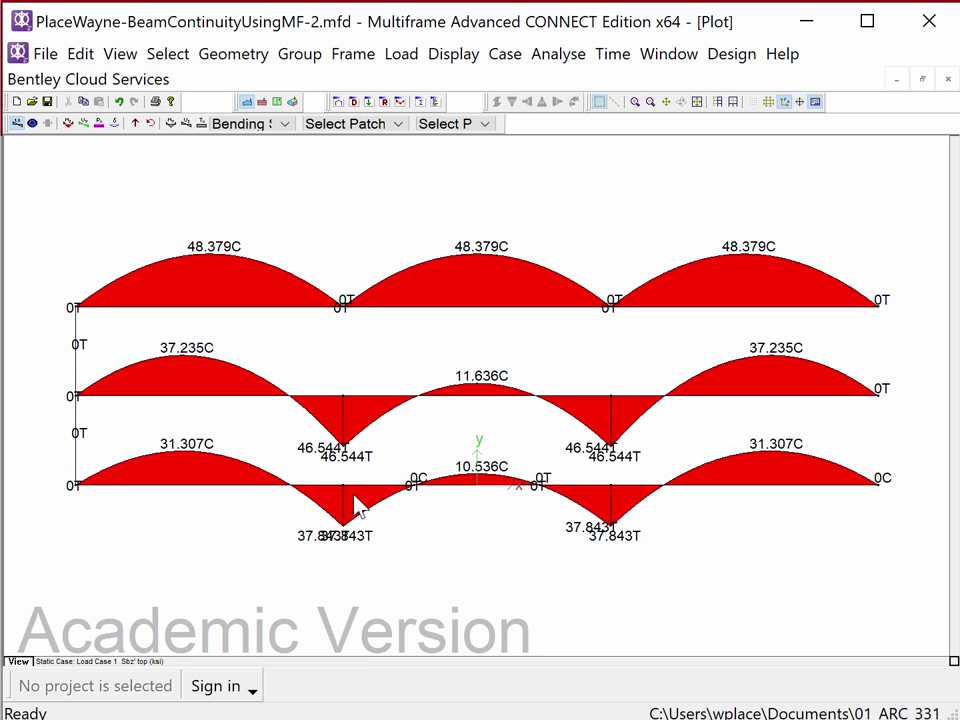
left_click(339, 102)
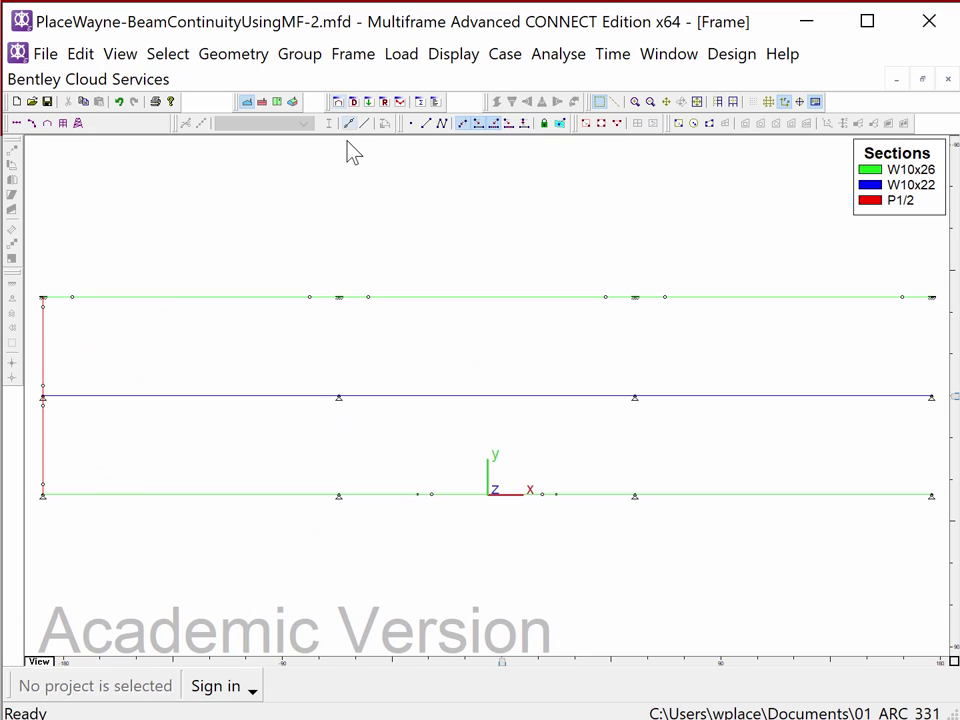
double_click(418, 495)
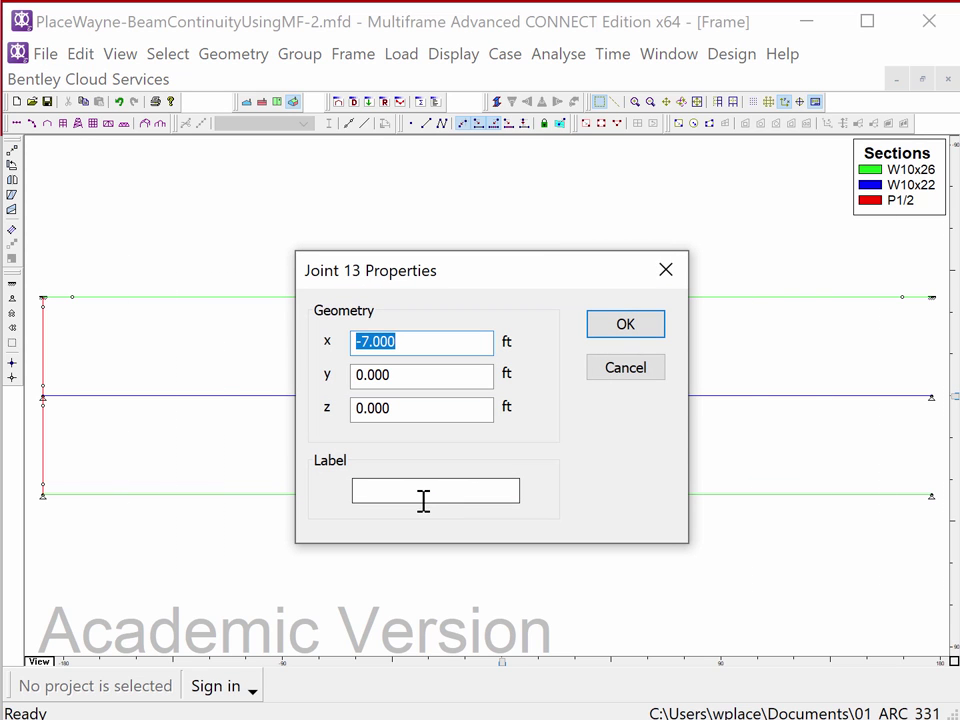
left_click_drag(361, 341, 429, 343)
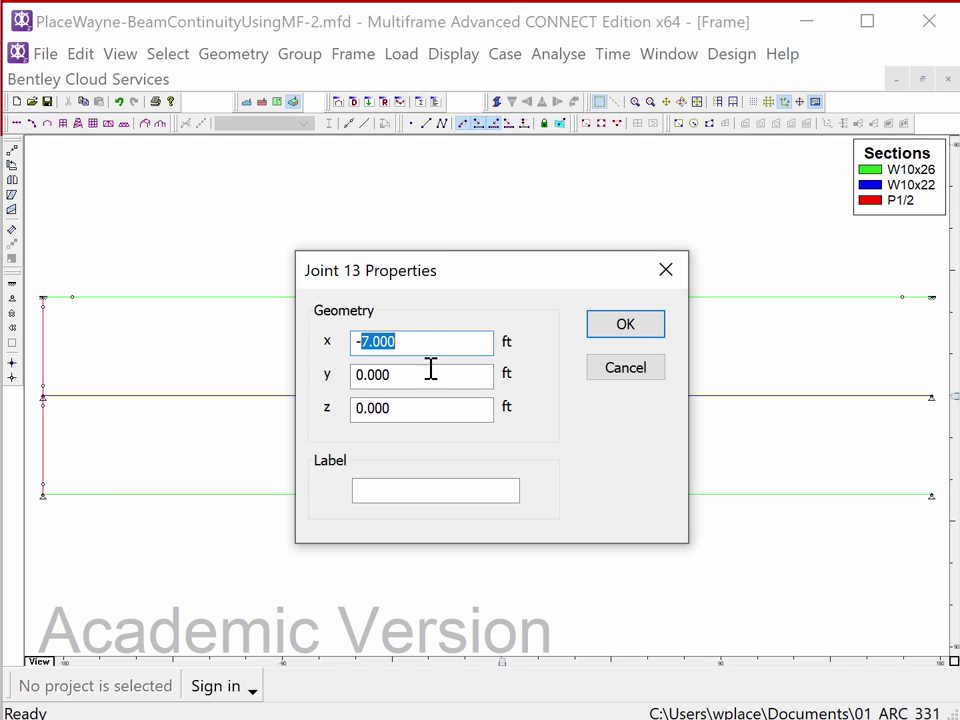
type("8")
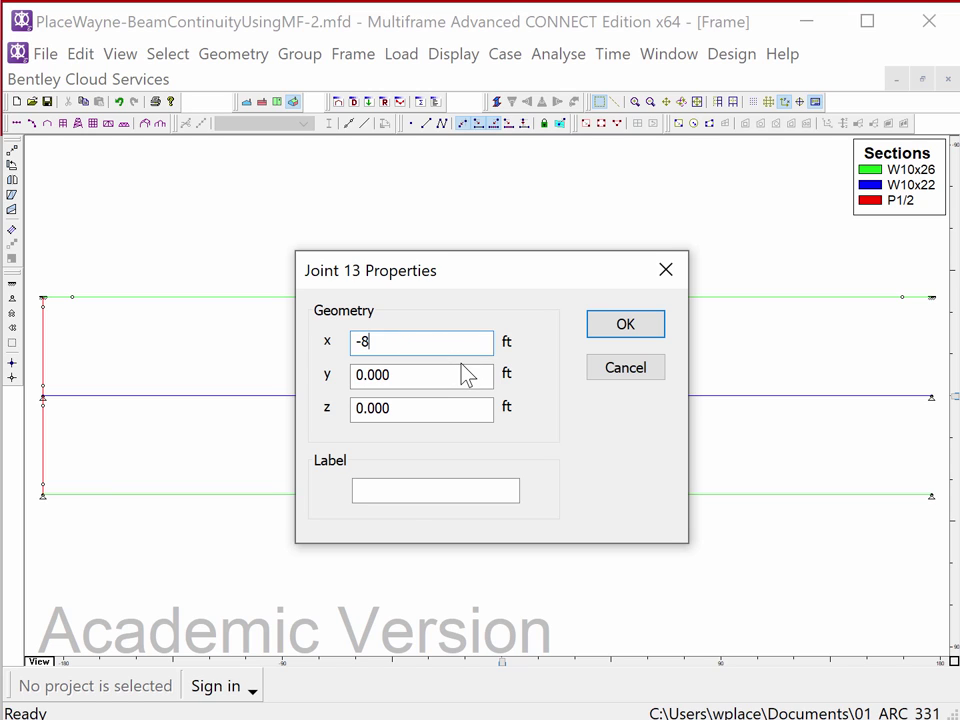
left_click(627, 330)
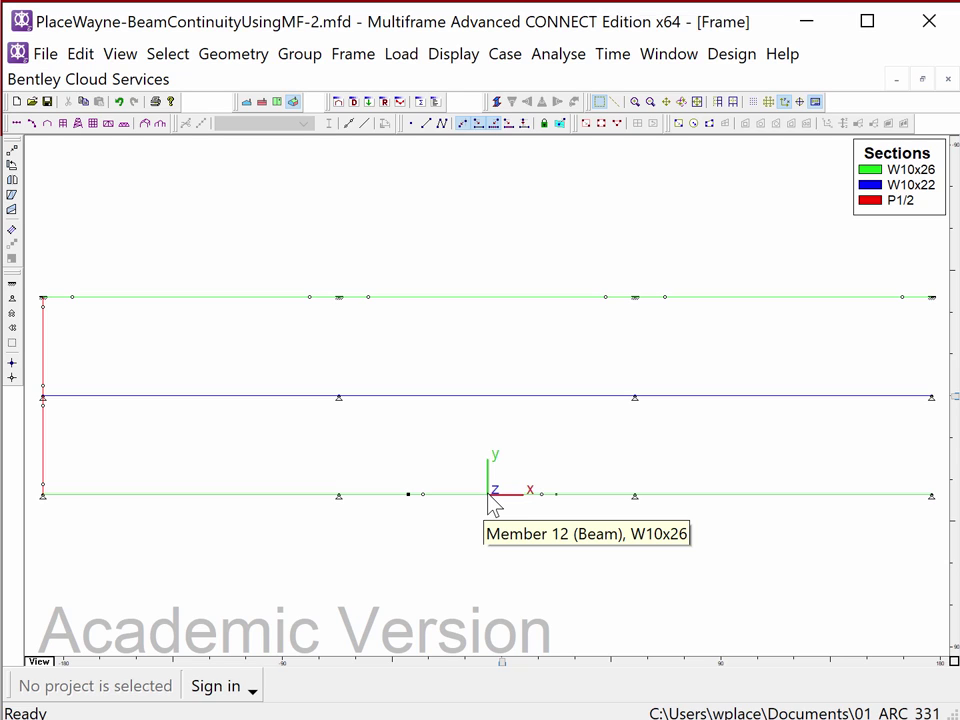
left_click(408, 494)
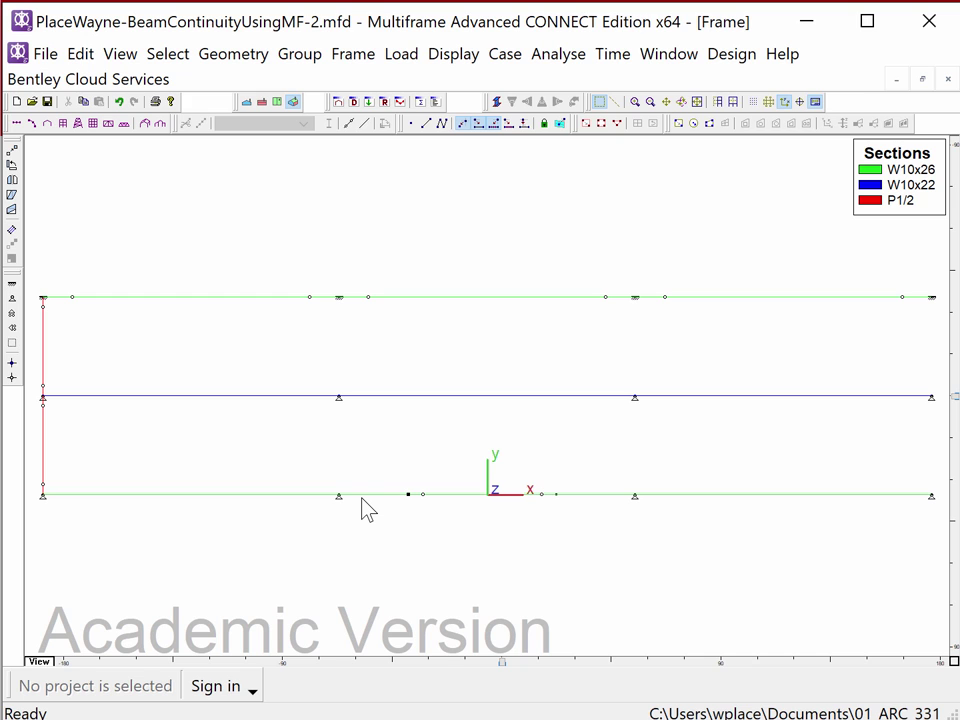
After checking member 2's length, move joint 14 to x = 8 ft and inspect the adjacent bottom members.
double_click(363, 495)
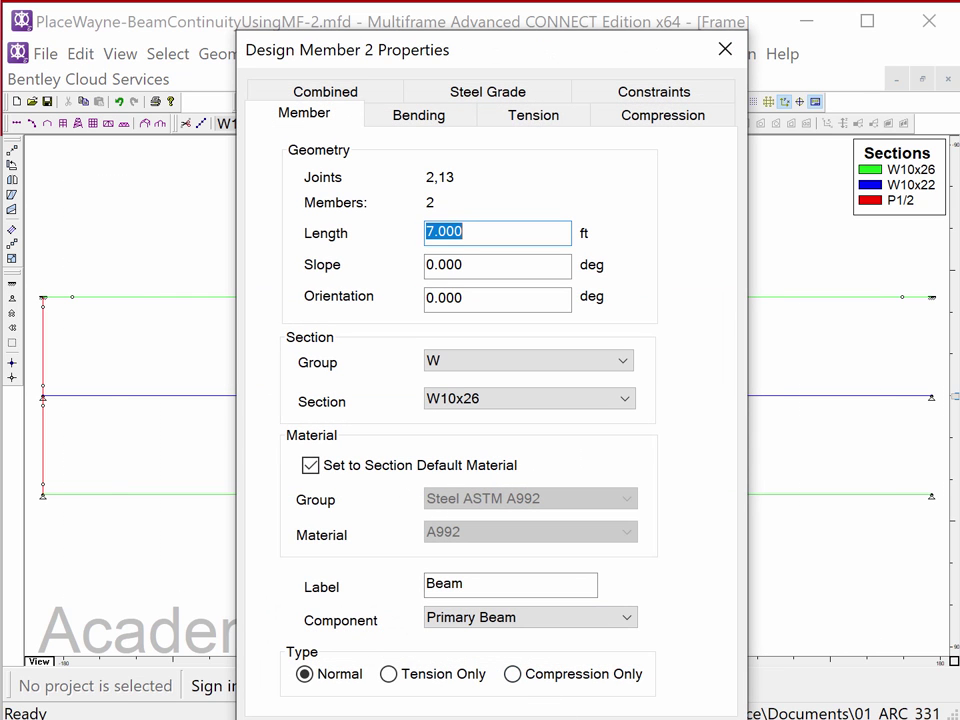
key("Return")
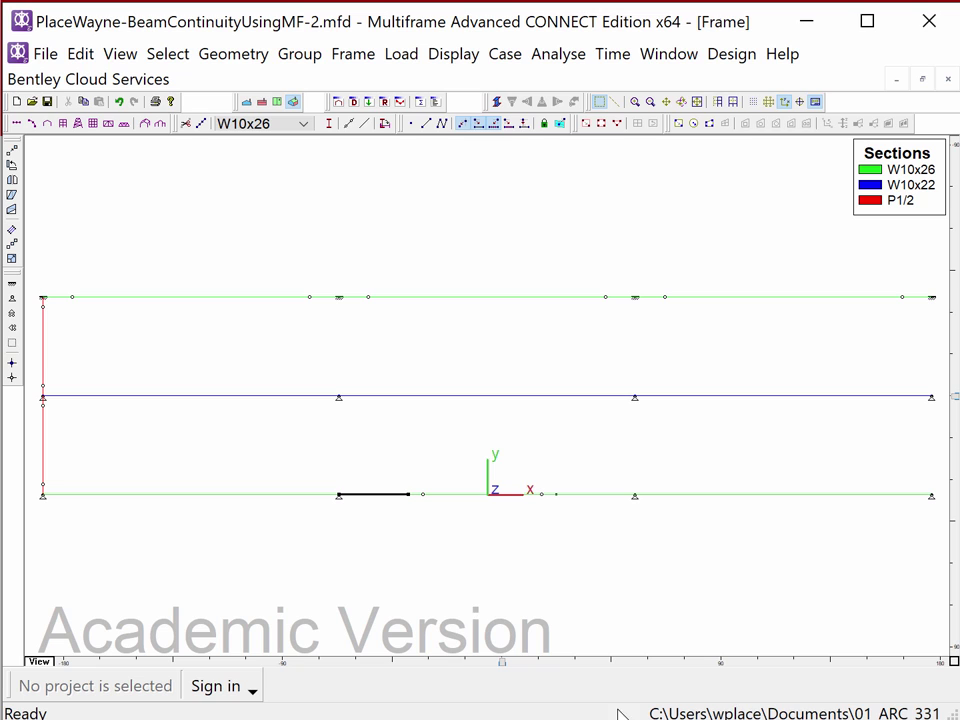
double_click(557, 494)
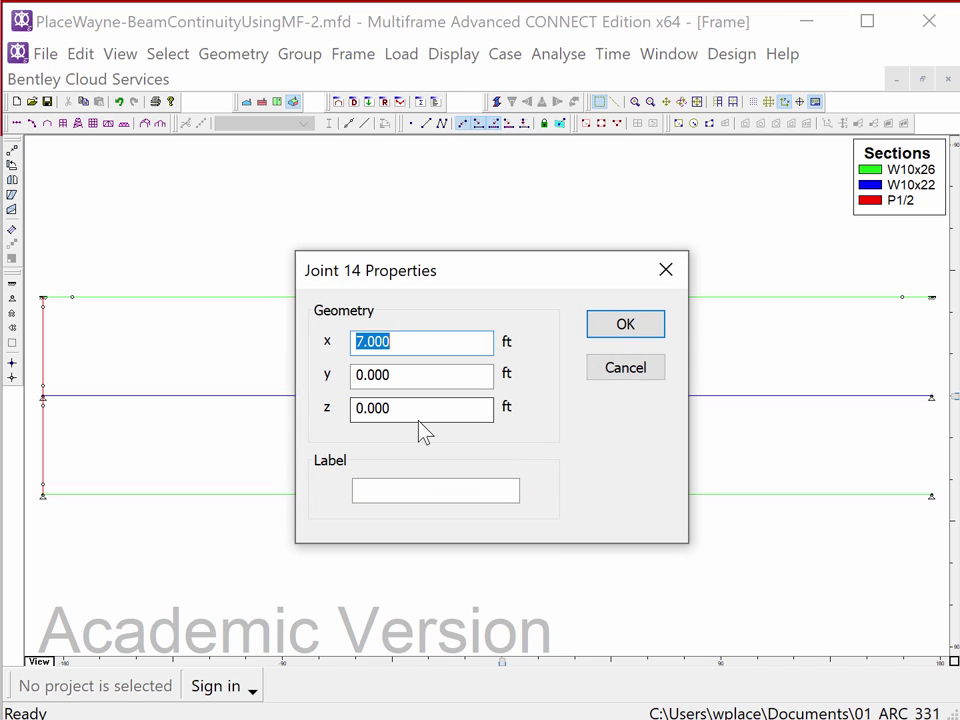
type("8")
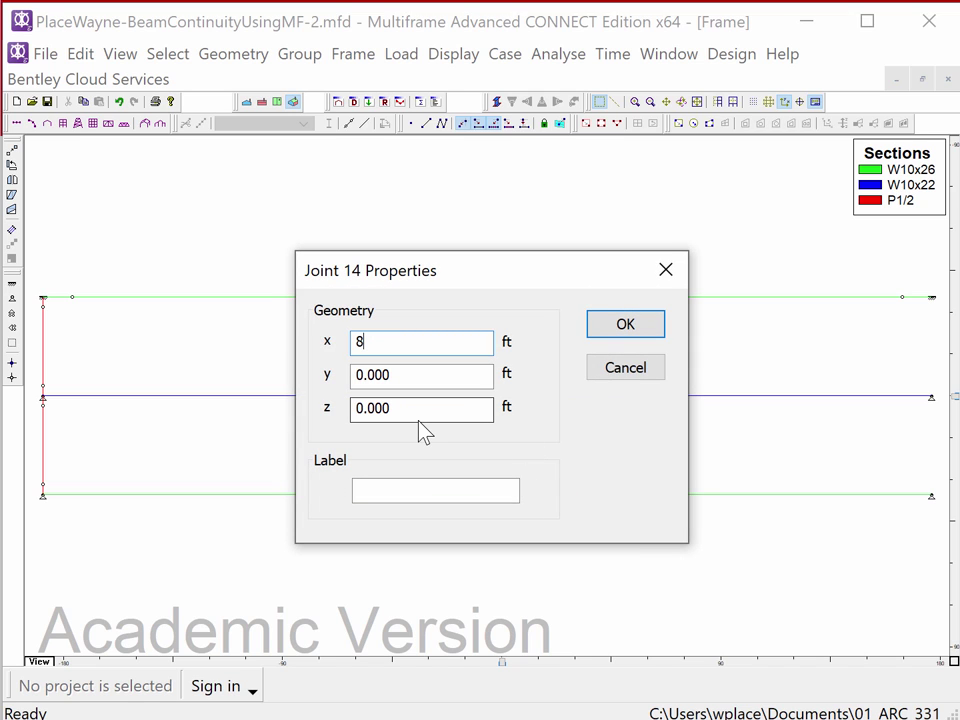
left_click(613, 333)
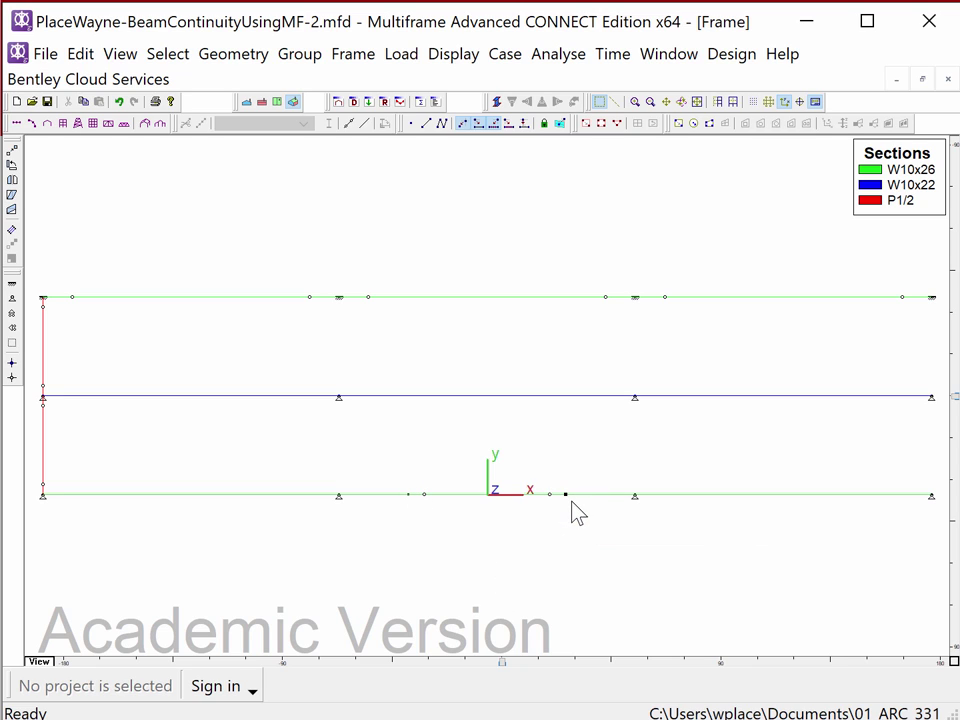
left_click(507, 494)
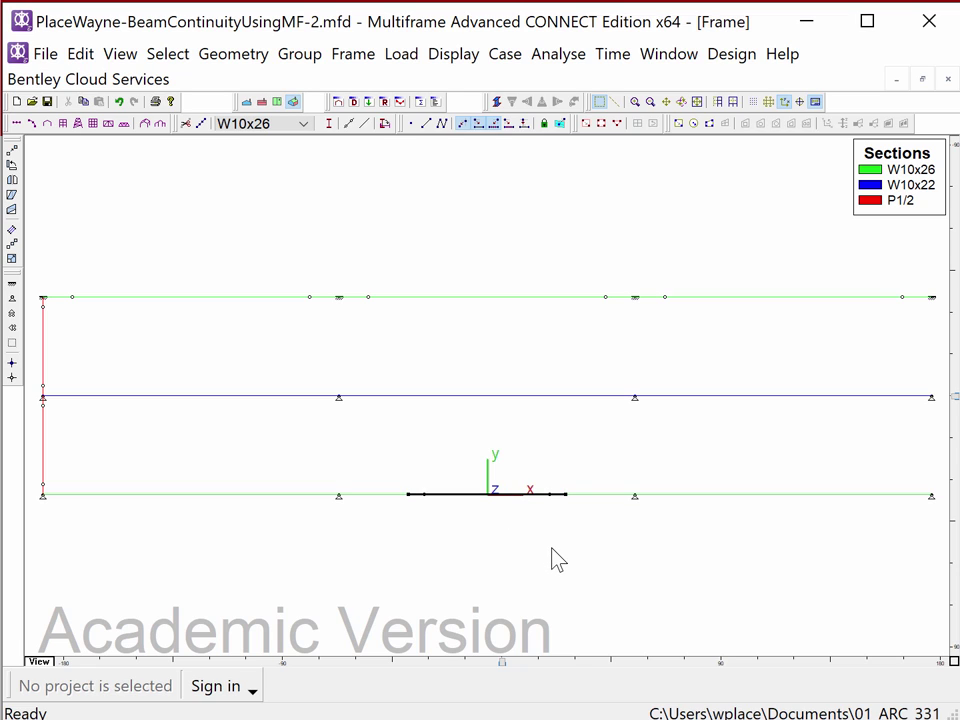
left_click(587, 495)
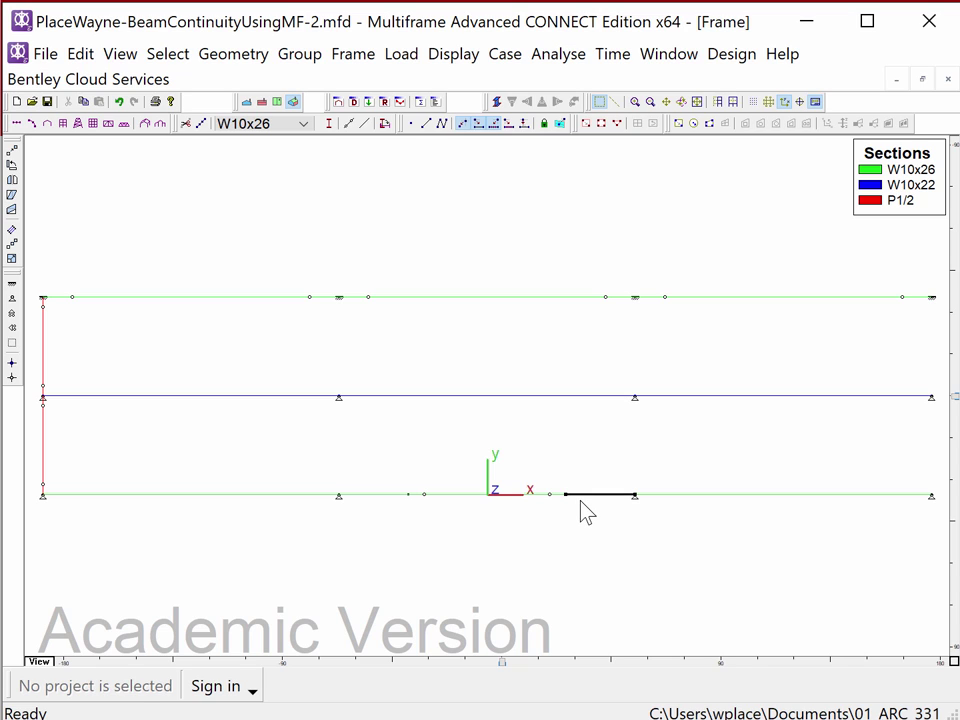
left_click(572, 525)
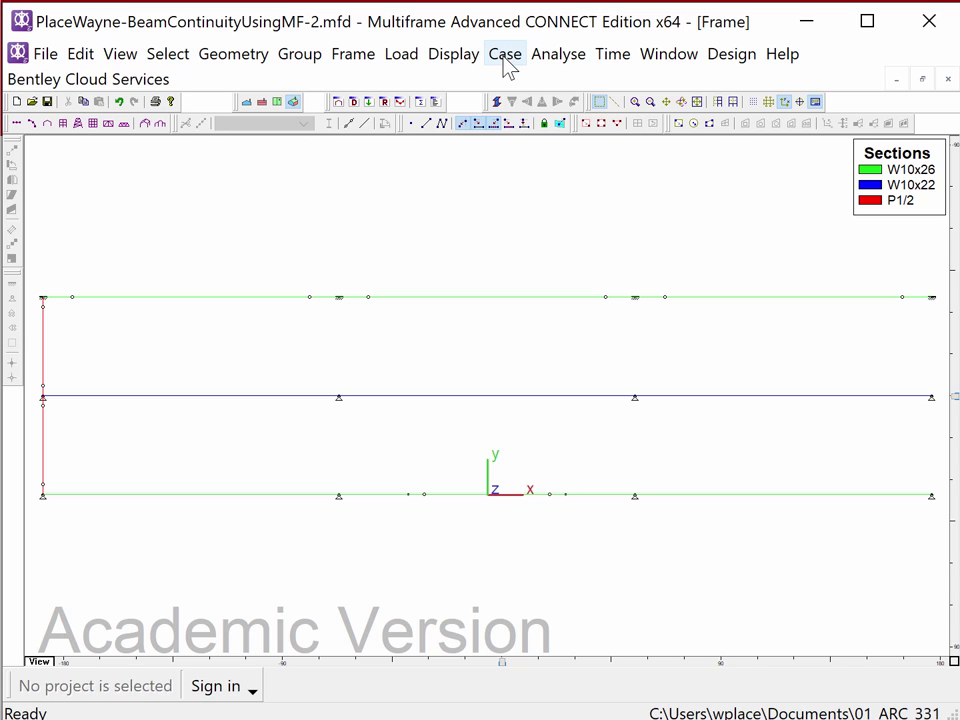
Rerun the linear analysis and review the bottom beam's 34.618 ksi support and 13.761 ksi centre stresses.
left_click(556, 56)
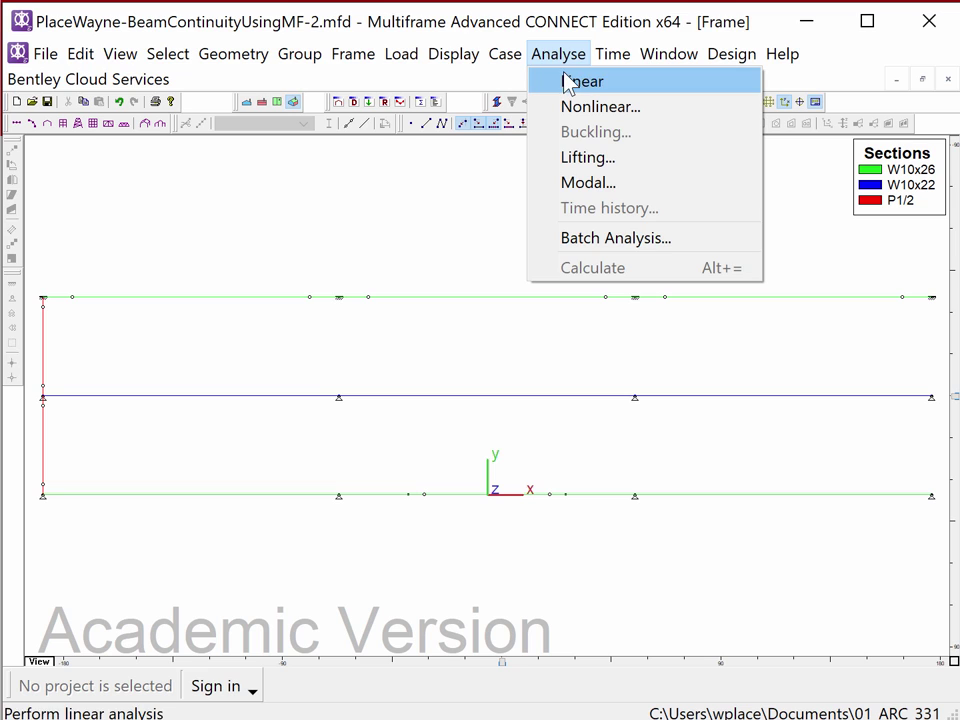
left_click(569, 84)
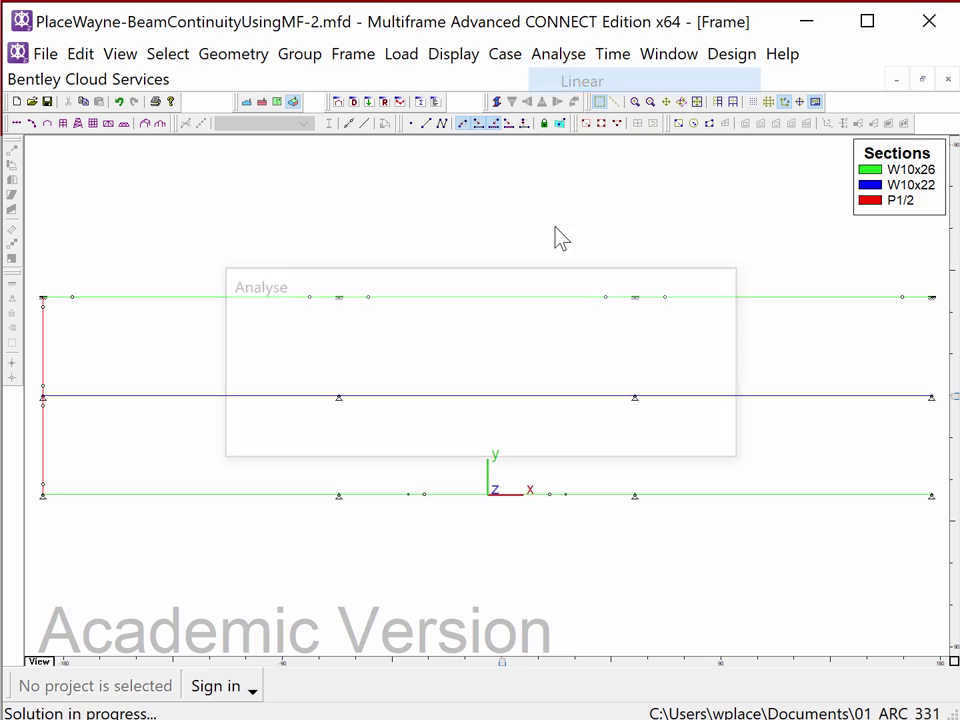
left_click(400, 102)
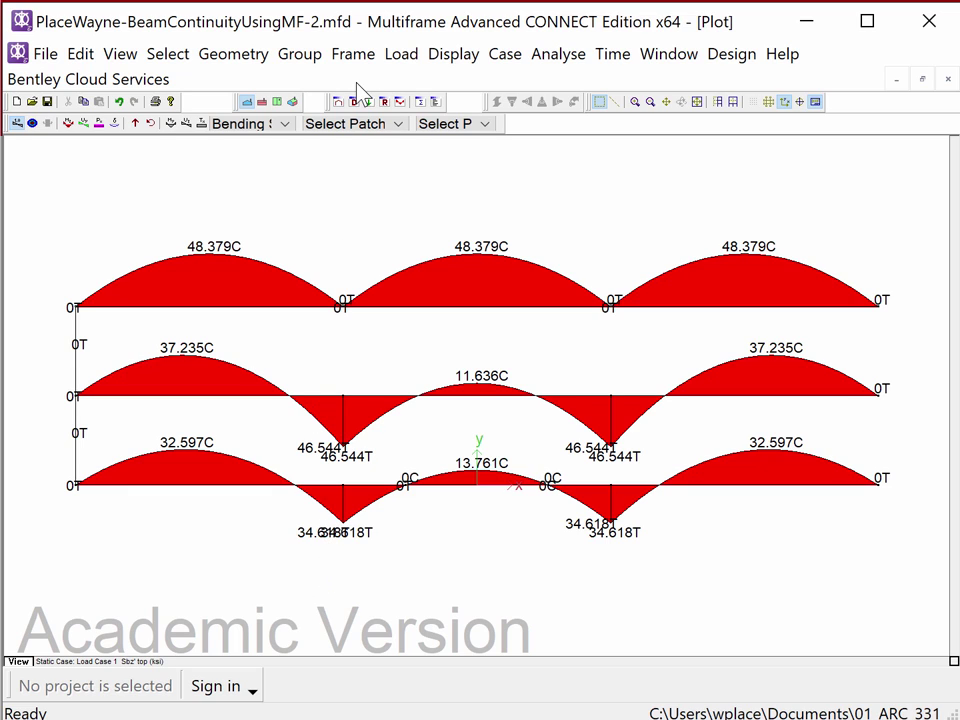
left_click(339, 101)
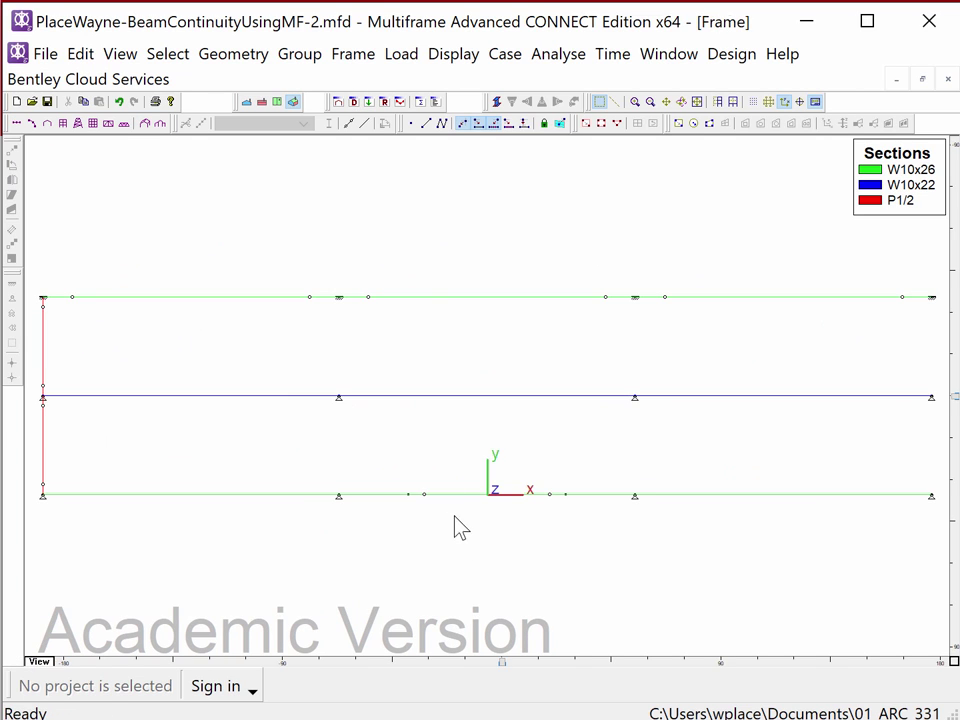
Move joint 13 to x = -8.4 ft.
double_click(409, 494)
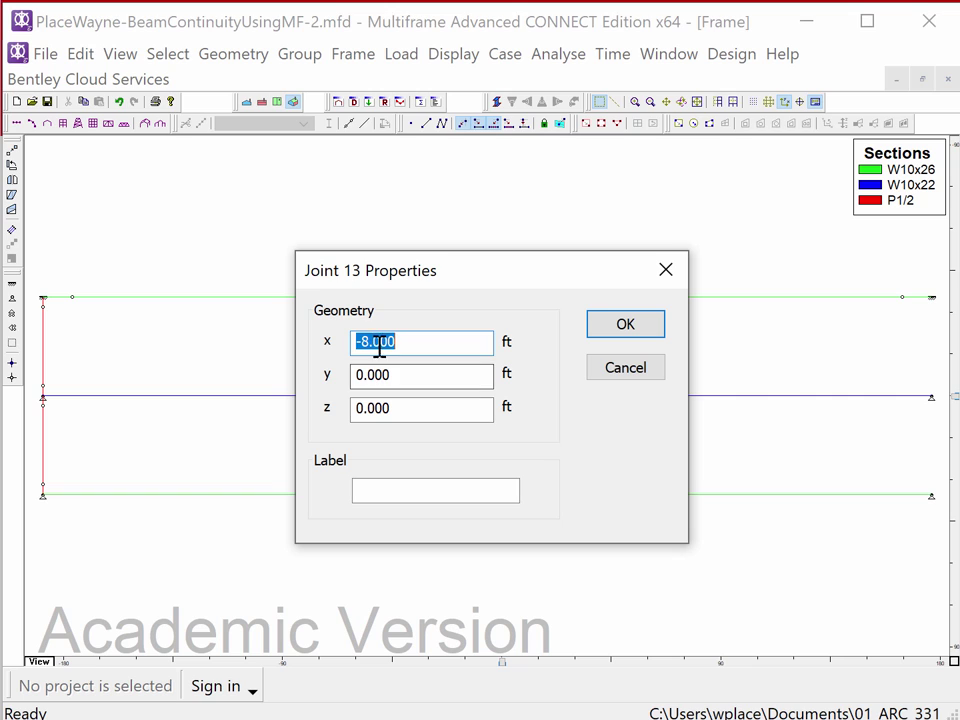
left_click_drag(375, 340, 401, 337)
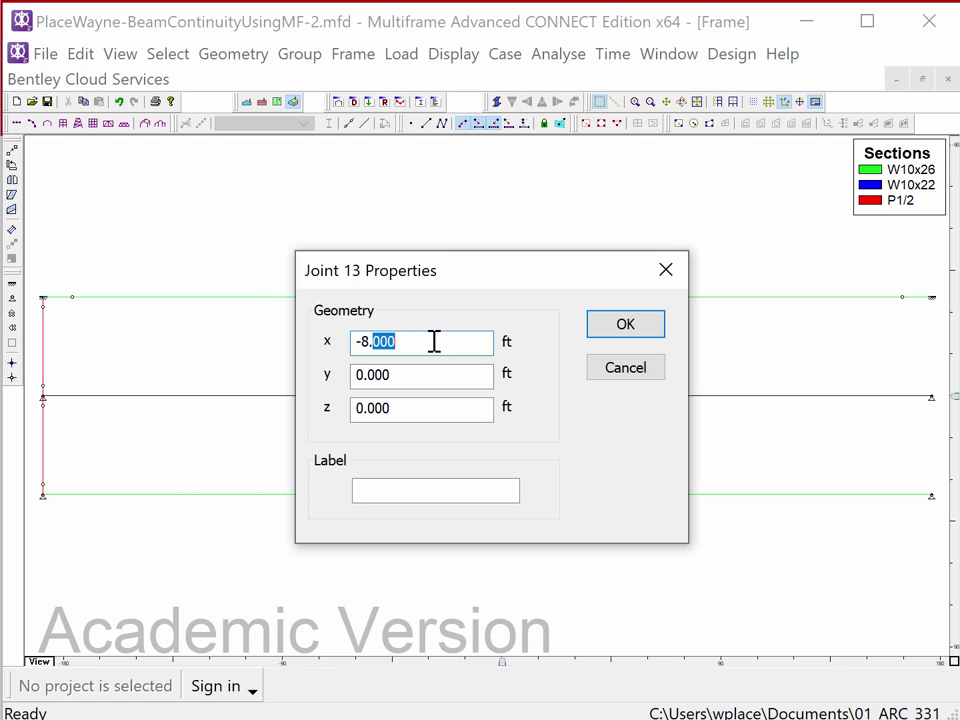
type("4")
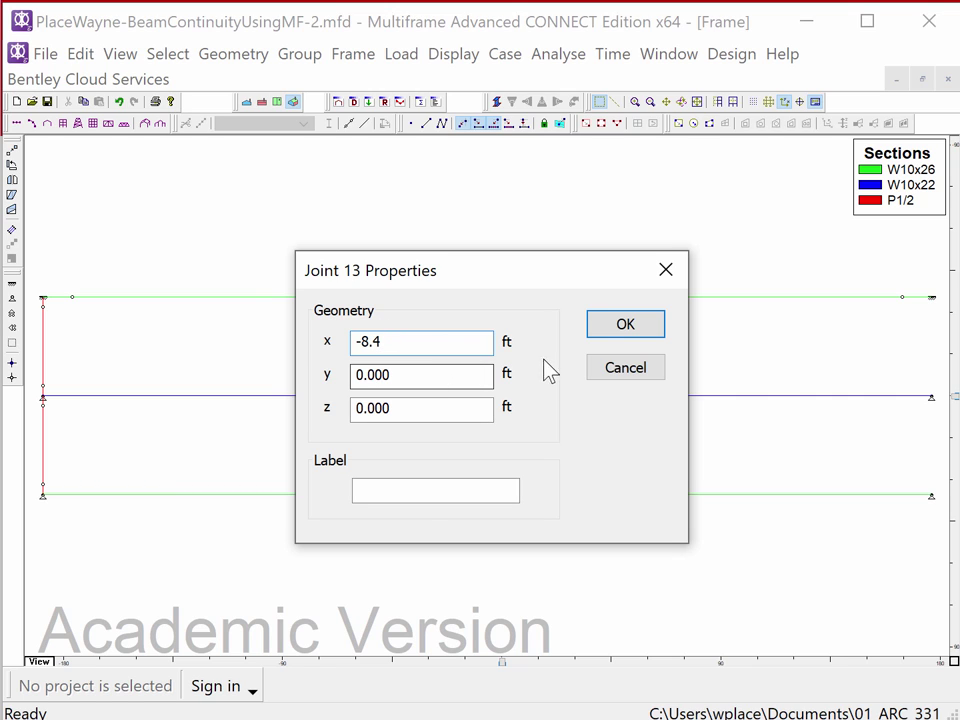
left_click(600, 336)
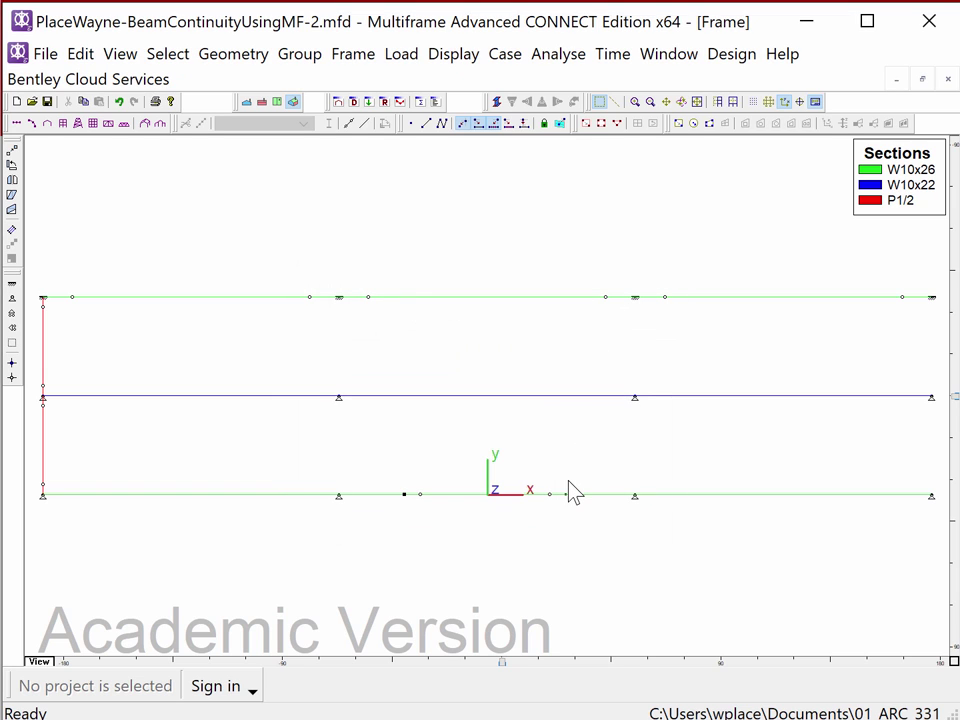
Move joint 14 to x = 8.4 ft and confirm member 13 is now 6.600 ft.
double_click(566, 494)
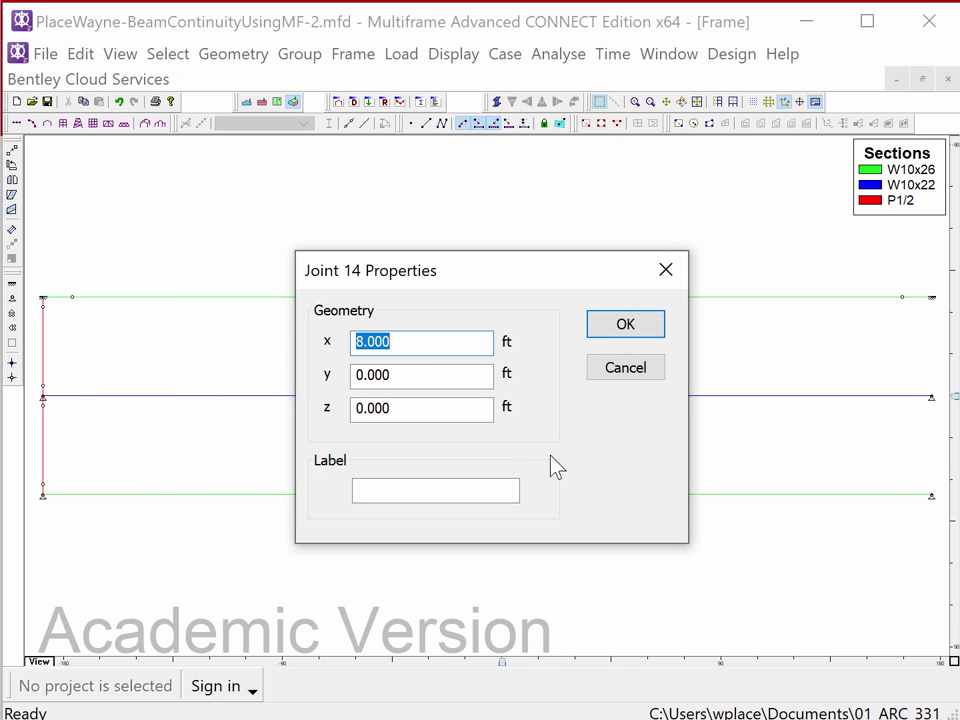
left_click_drag(368, 341, 437, 356)
type("4")
left_click(600, 333)
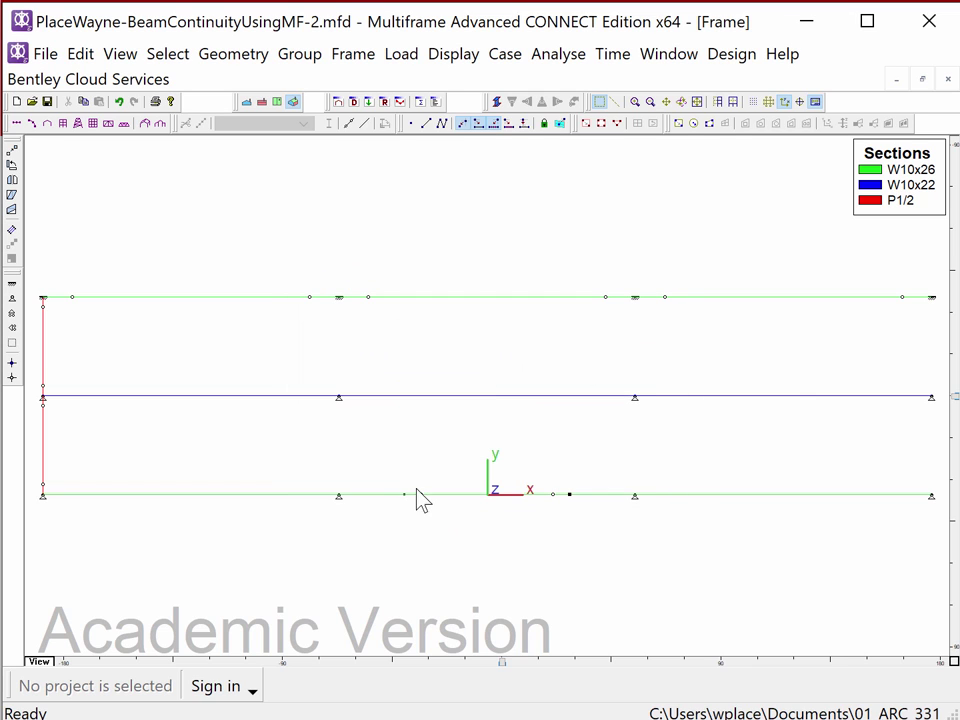
left_click(590, 496)
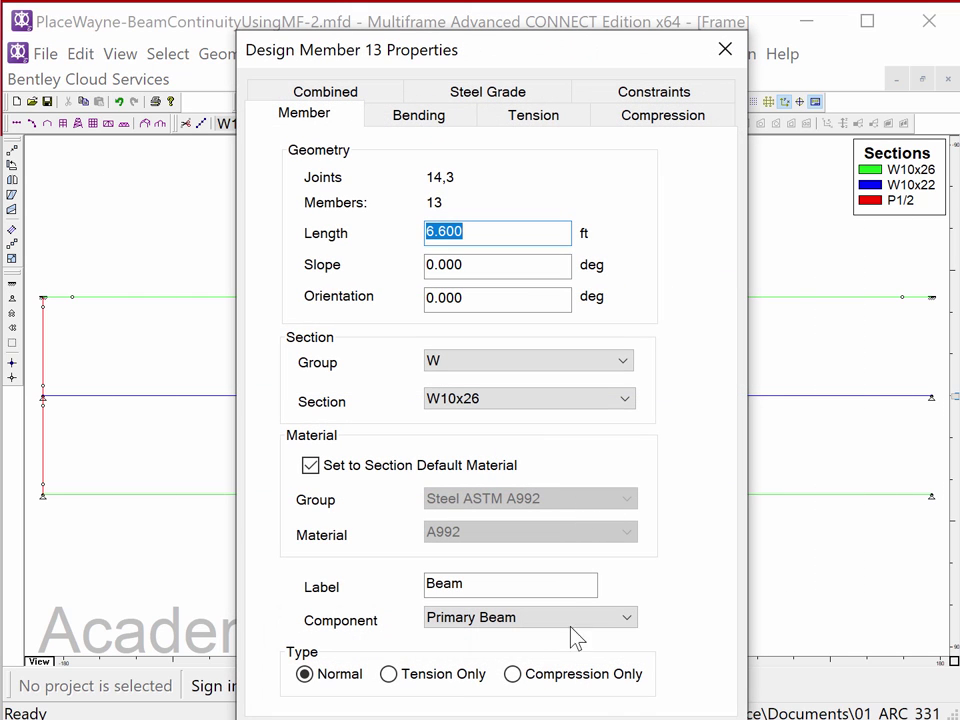
key("Return")
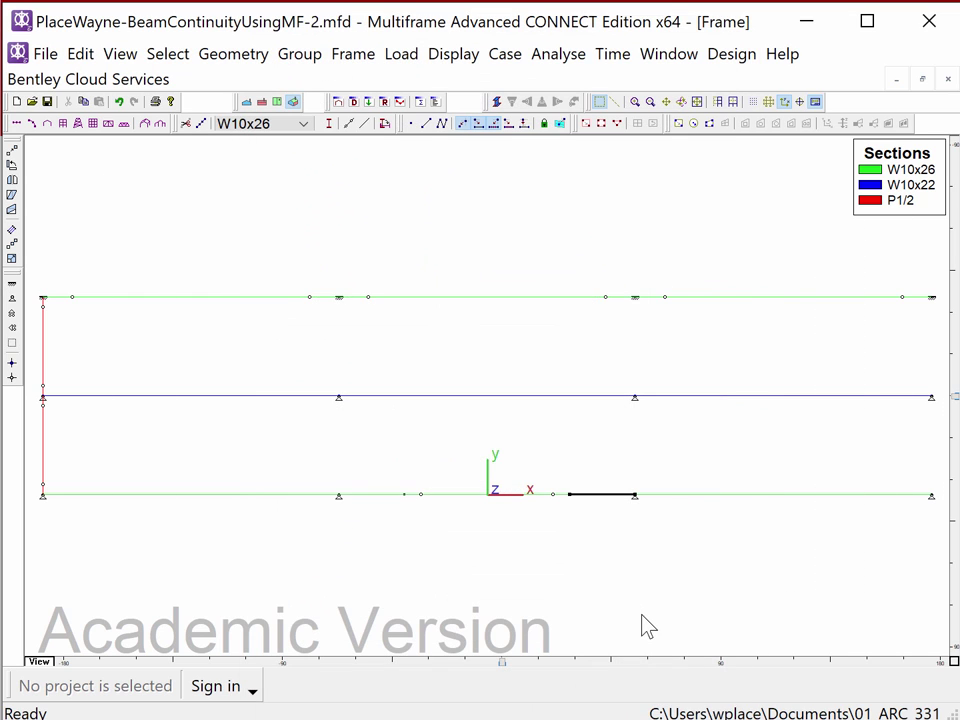
left_click(640, 615)
Rerun the linear analysis and read the bottom beam's 33.207 ksi tension and 15.172 ksi compression.
left_click(538, 62)
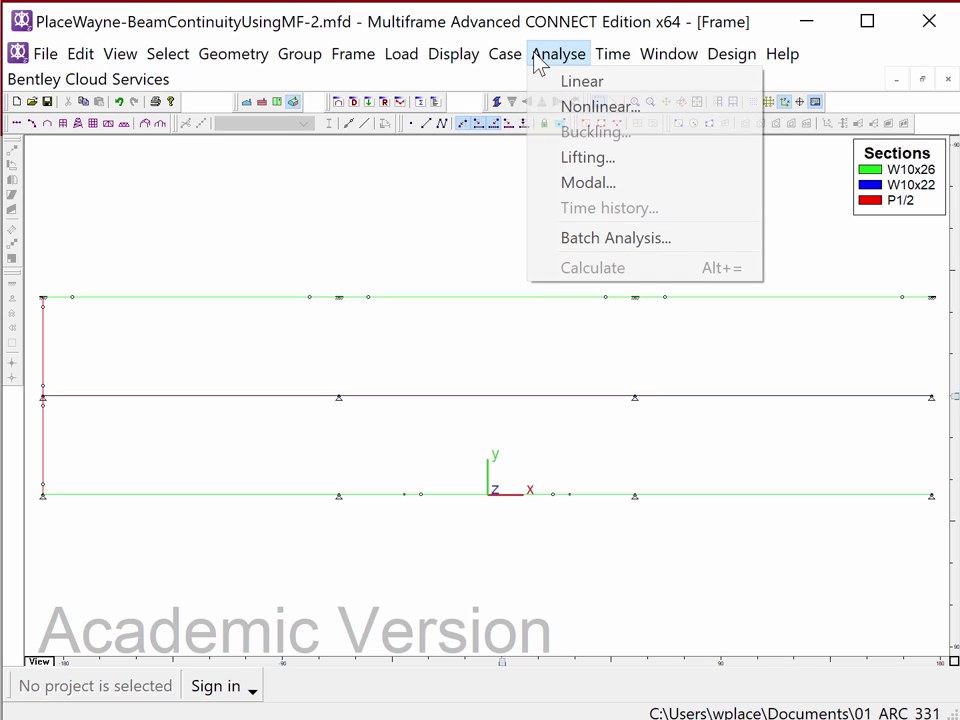
left_click(556, 84)
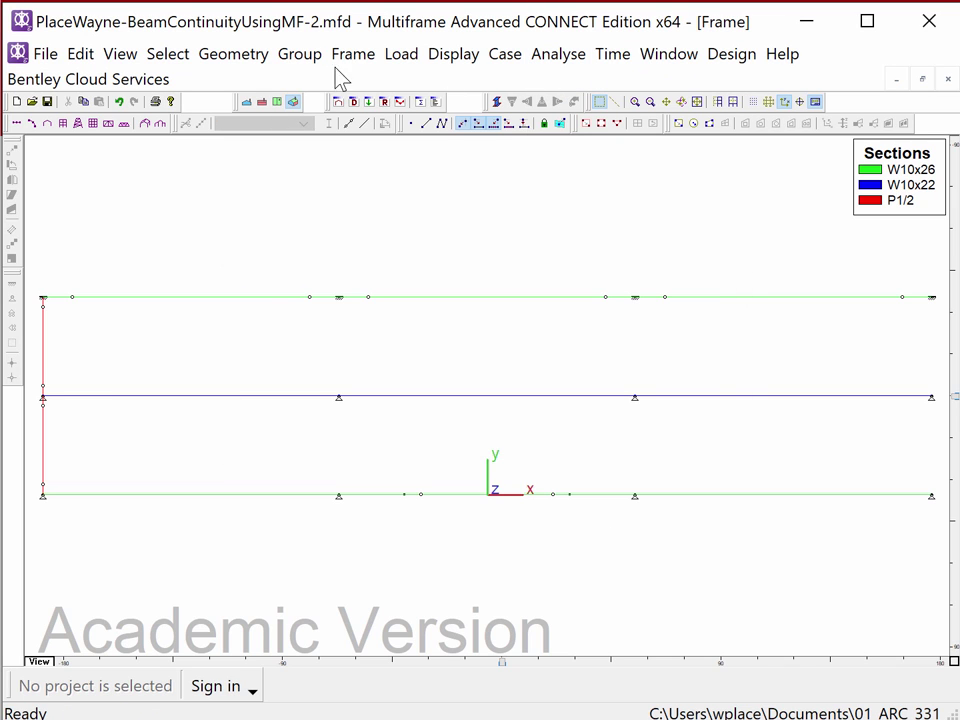
left_click(418, 102)
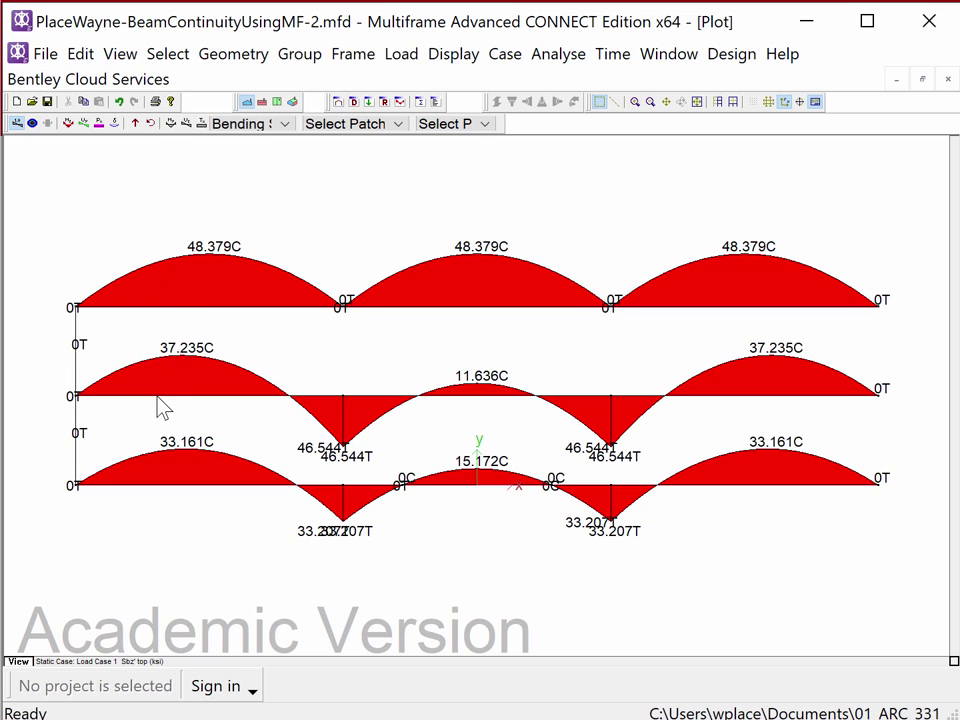
mouse_move(158, 399)
Assign the W10x19 section to every bottom-beam member, then rerun the linear analysis.
left_click(338, 102)
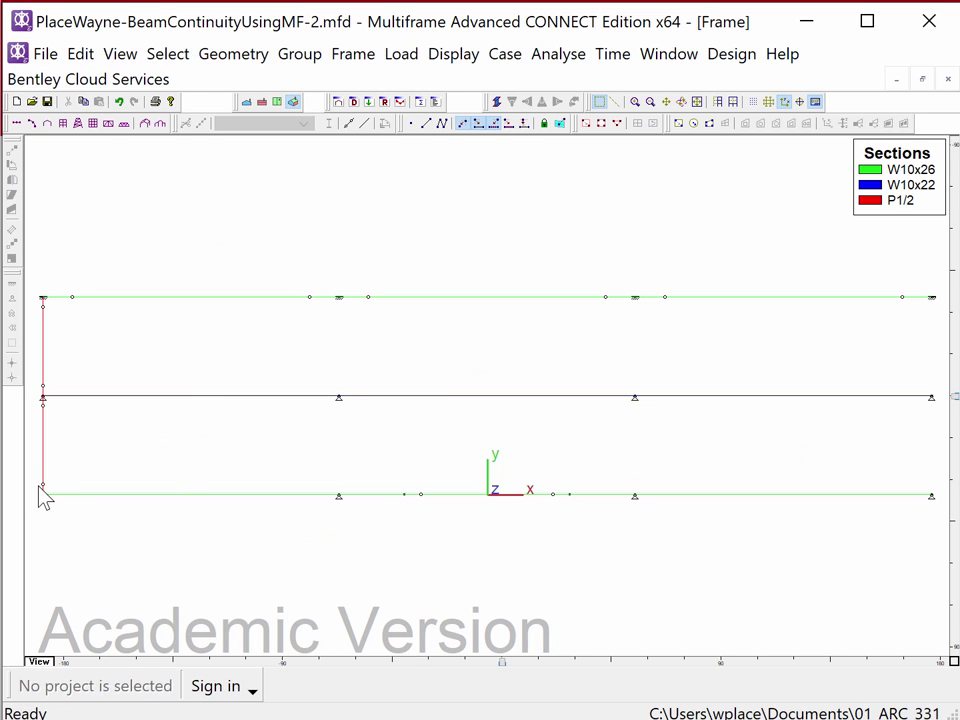
left_click_drag(323, 500, 940, 510)
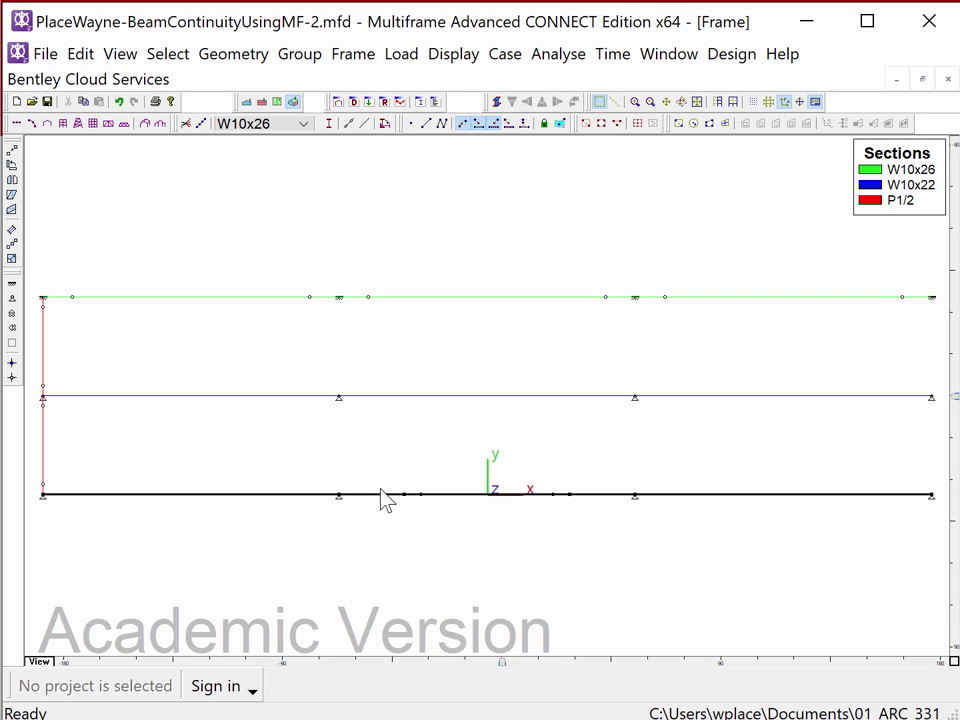
left_click(302, 123)
left_click(296, 193)
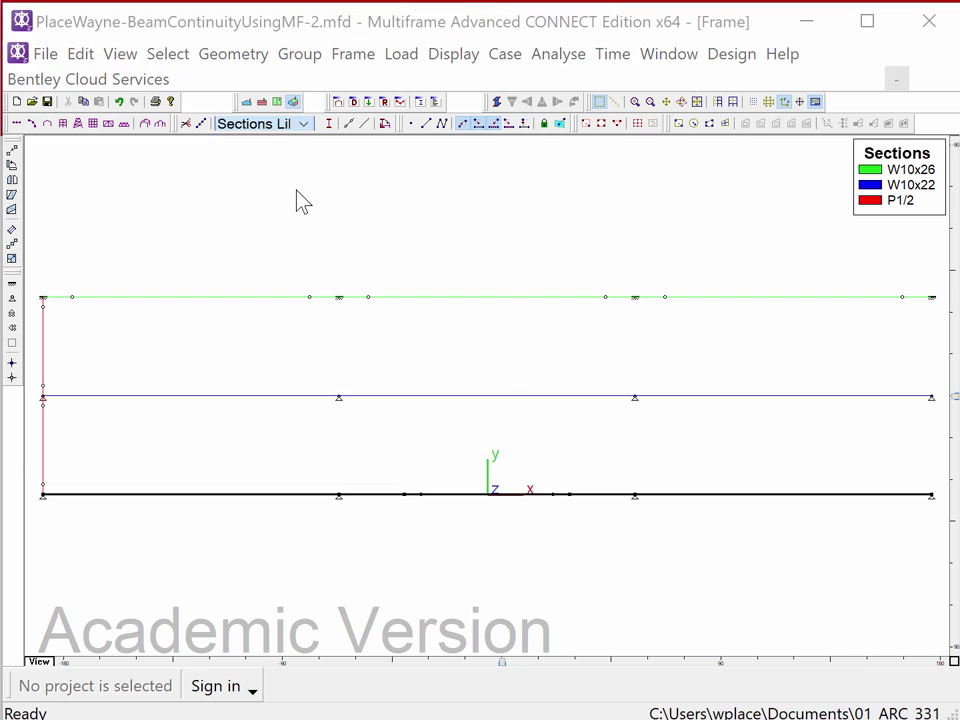
scroll(20, 300, "down", 3)
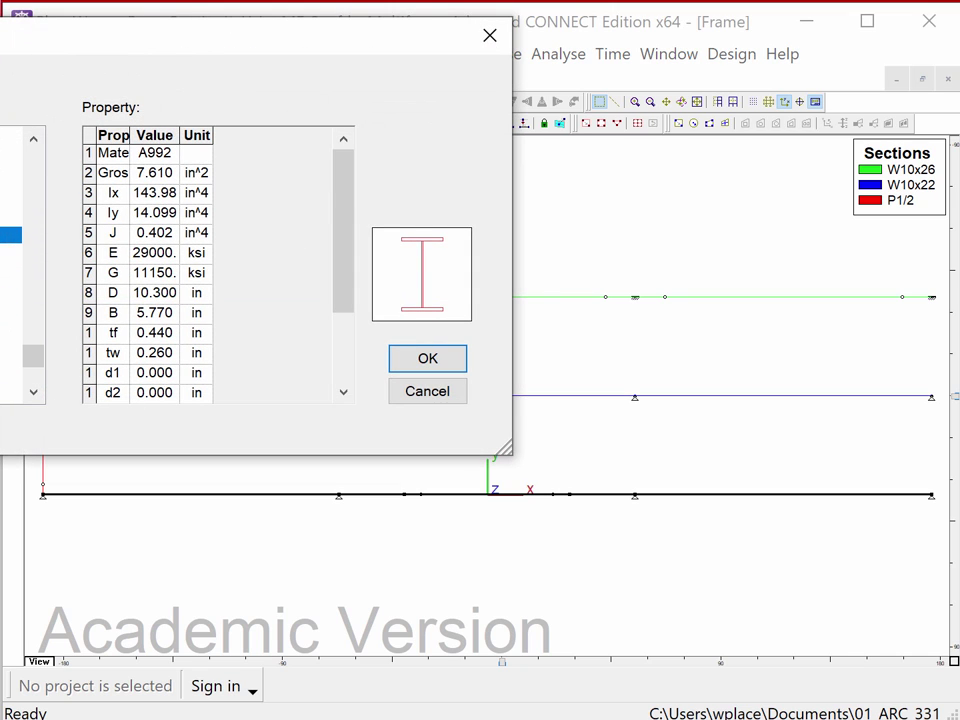
left_click(10, 268)
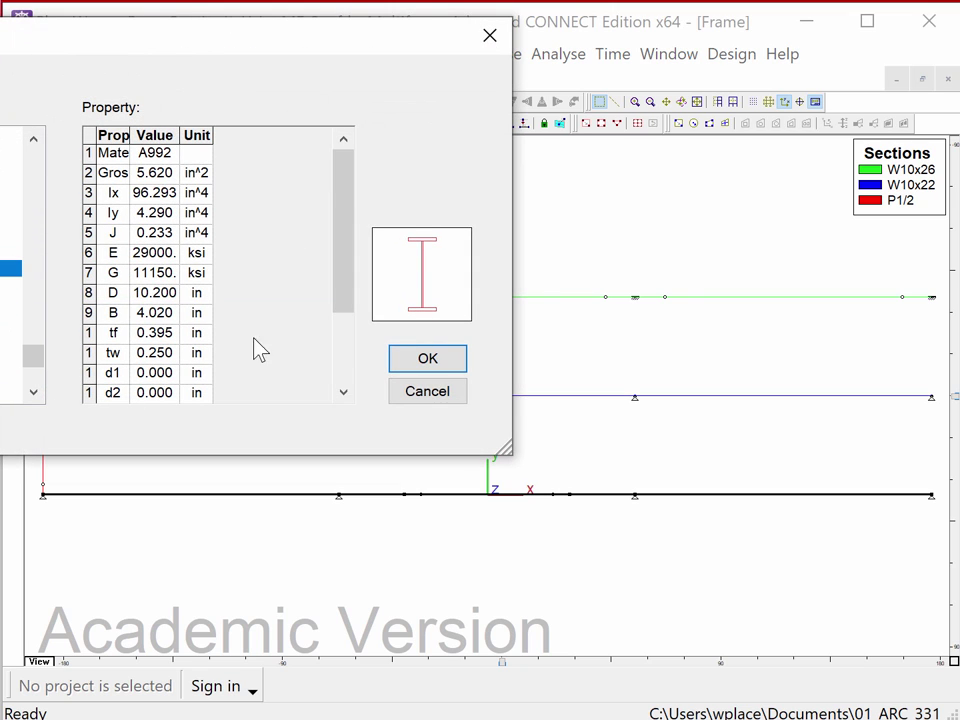
left_click(403, 362)
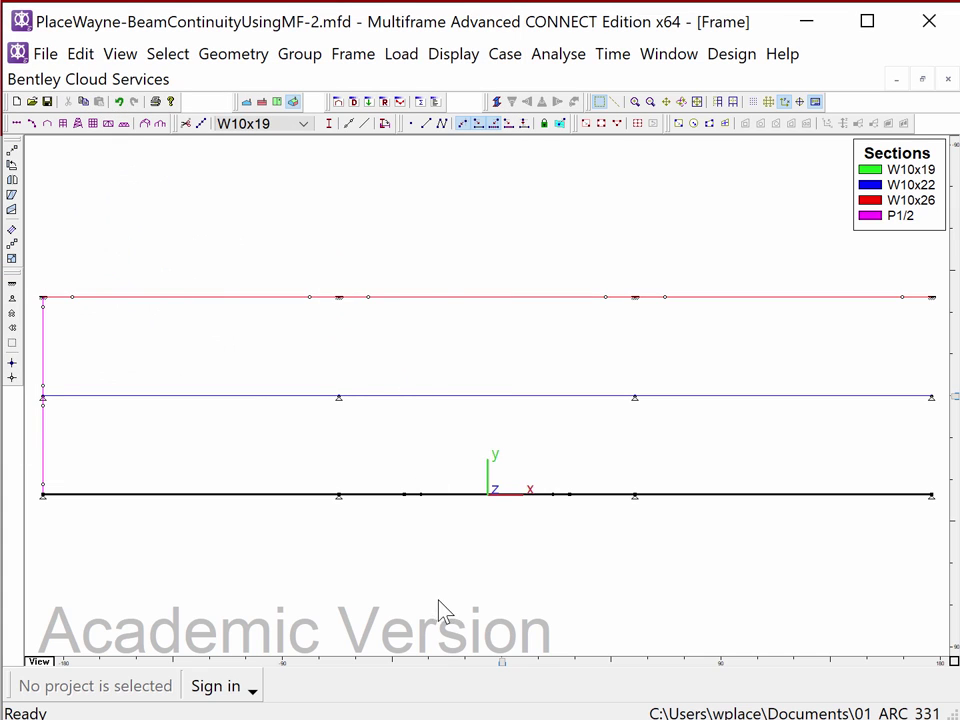
left_click(553, 55)
left_click(580, 82)
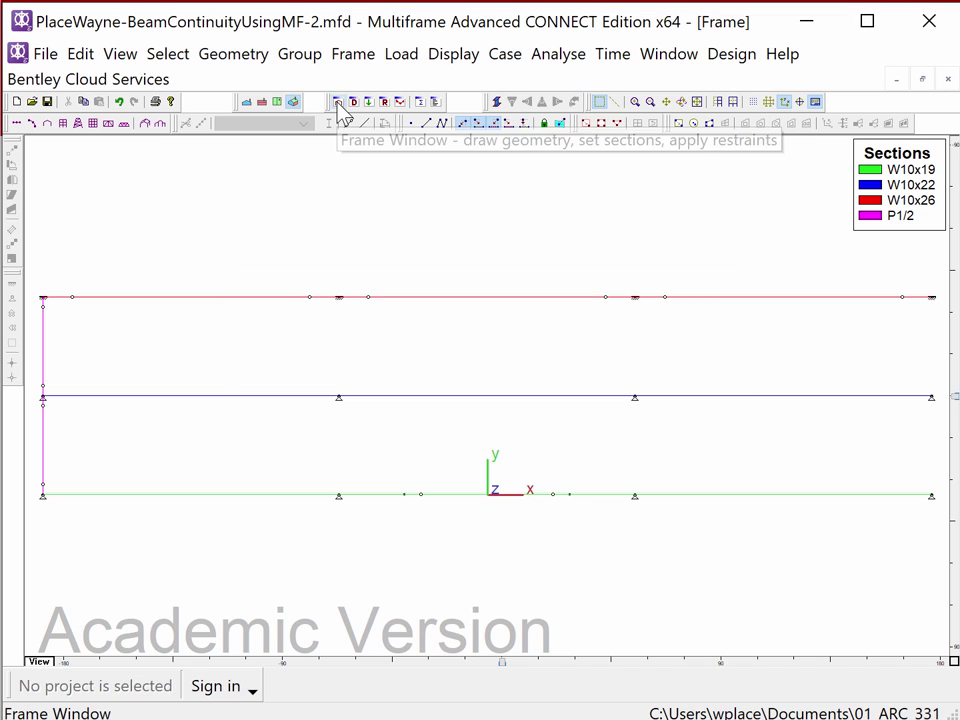
left_click(399, 102)
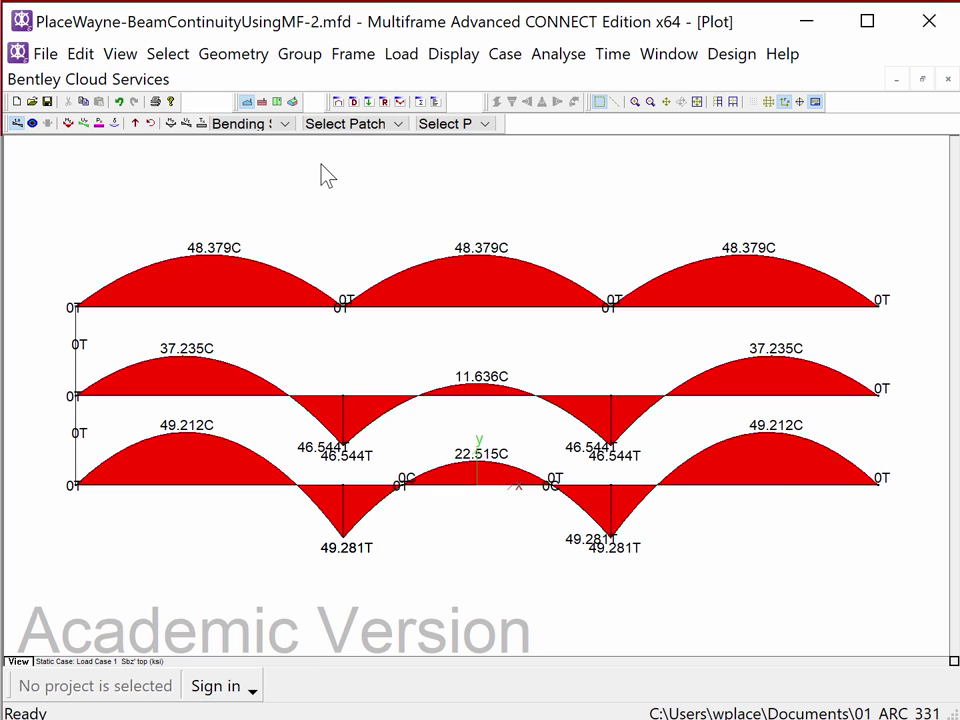
left_click(339, 101)
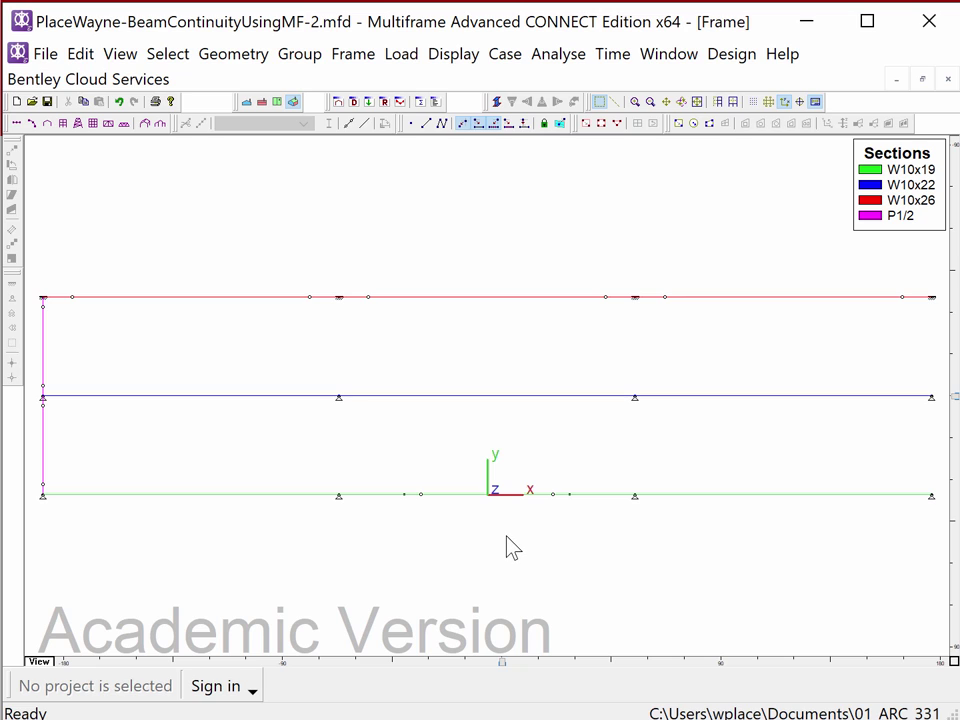
Assign W10x12 from the Sections Library to the bottom beam's short central members.
left_click_drag(506, 538, 453, 408)
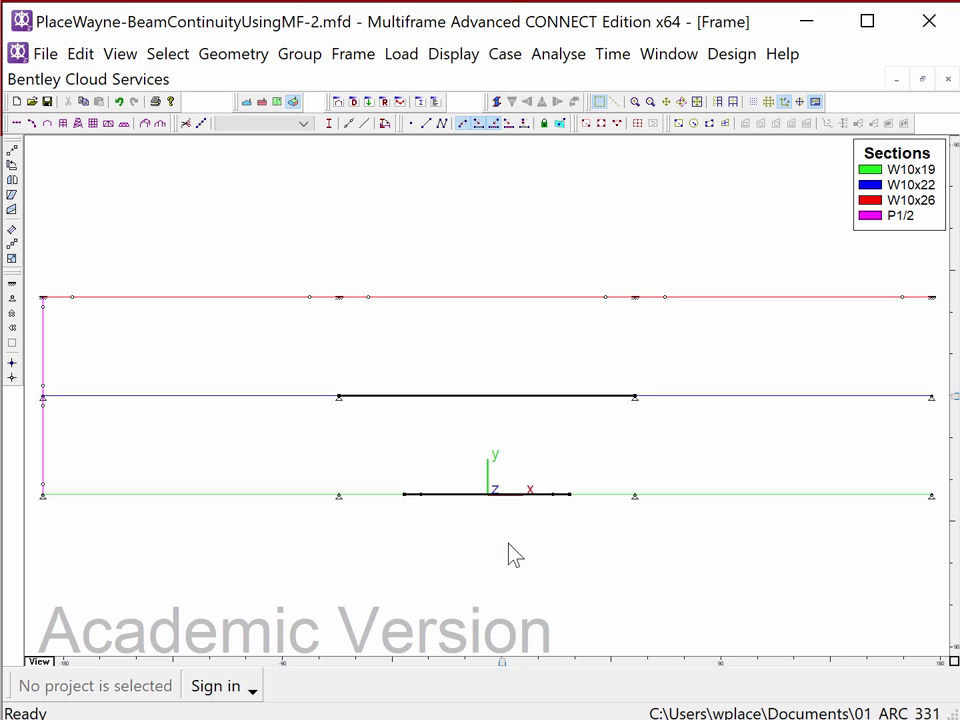
left_click_drag(508, 538, 463, 484)
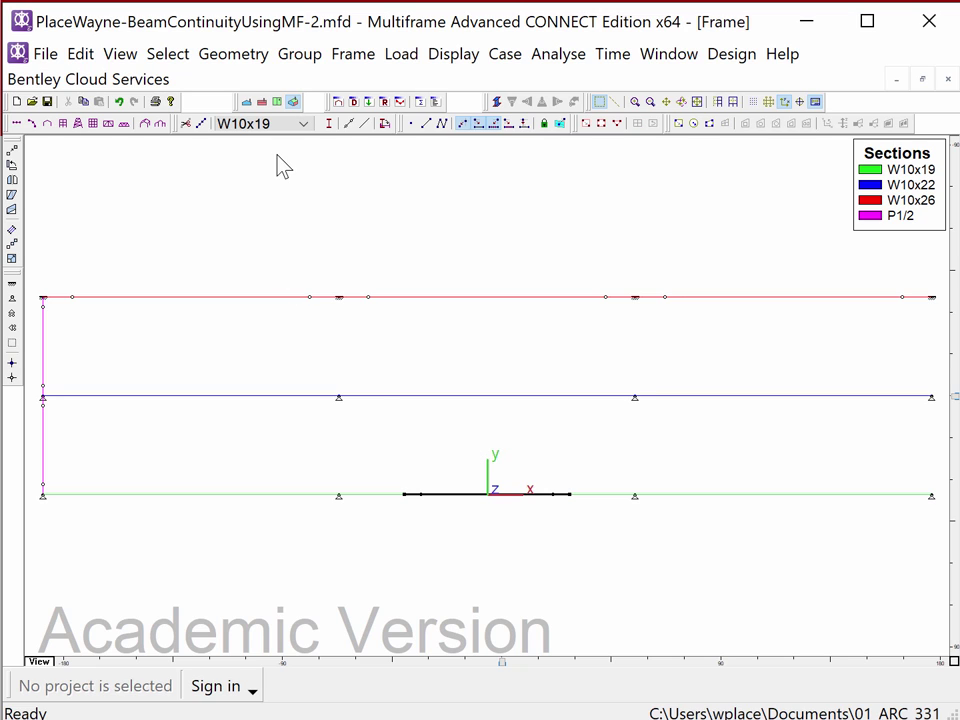
left_click(303, 123)
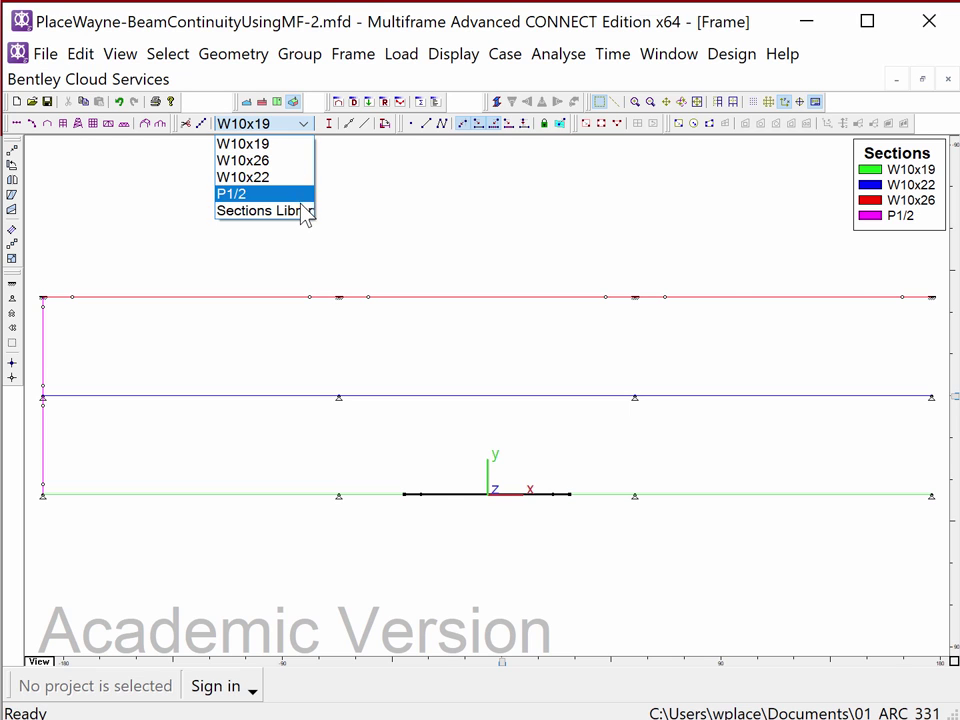
left_click(262, 211)
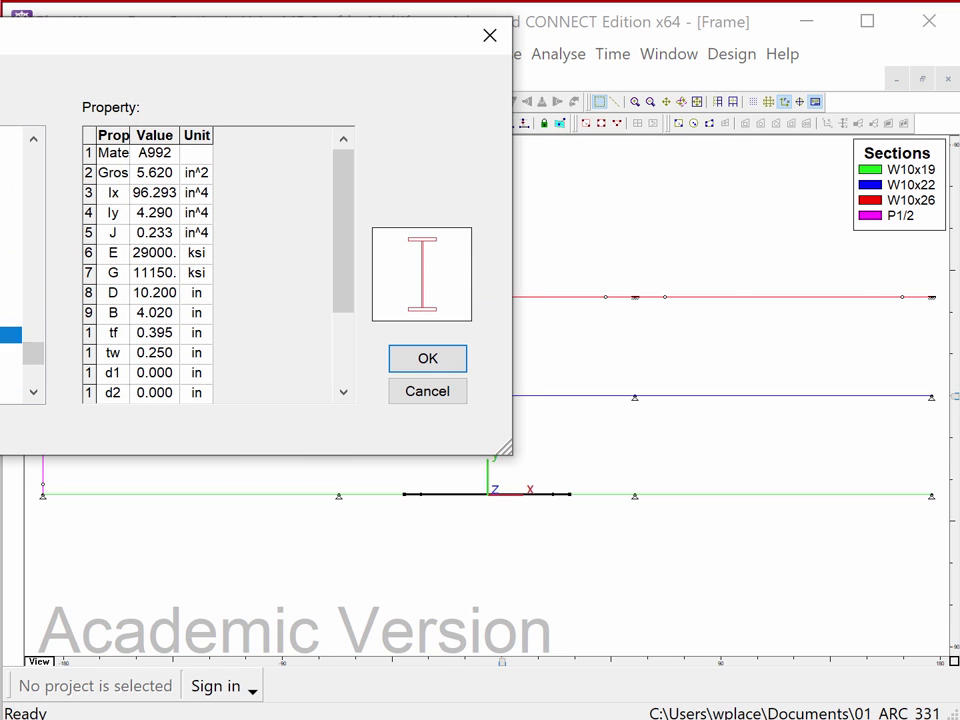
scroll(15, 260, "down", 2)
left_click(10, 285)
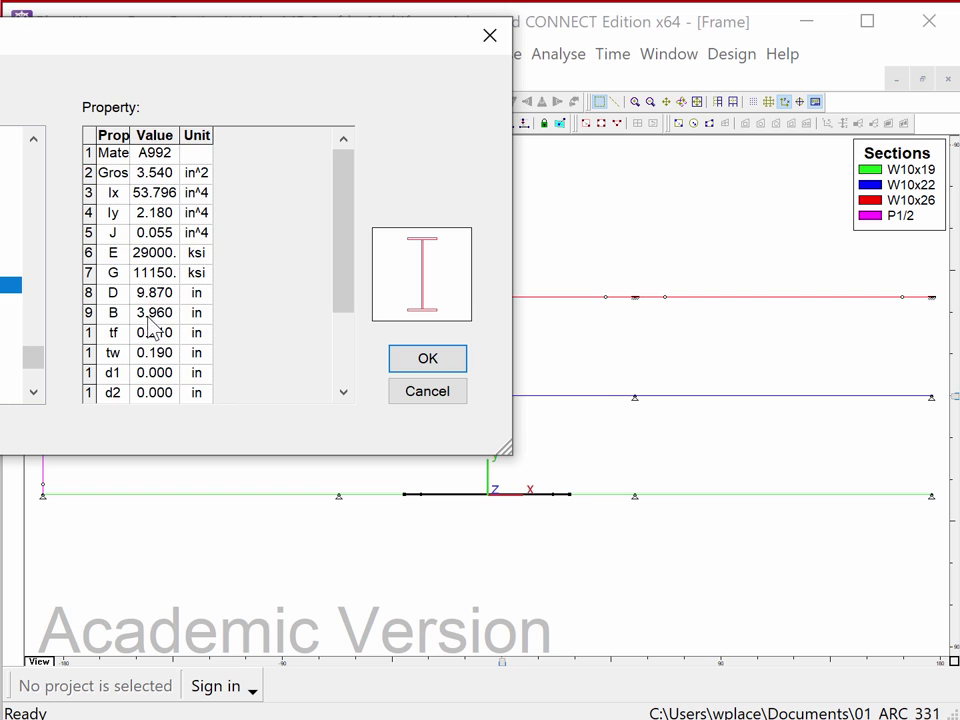
left_click(427, 362)
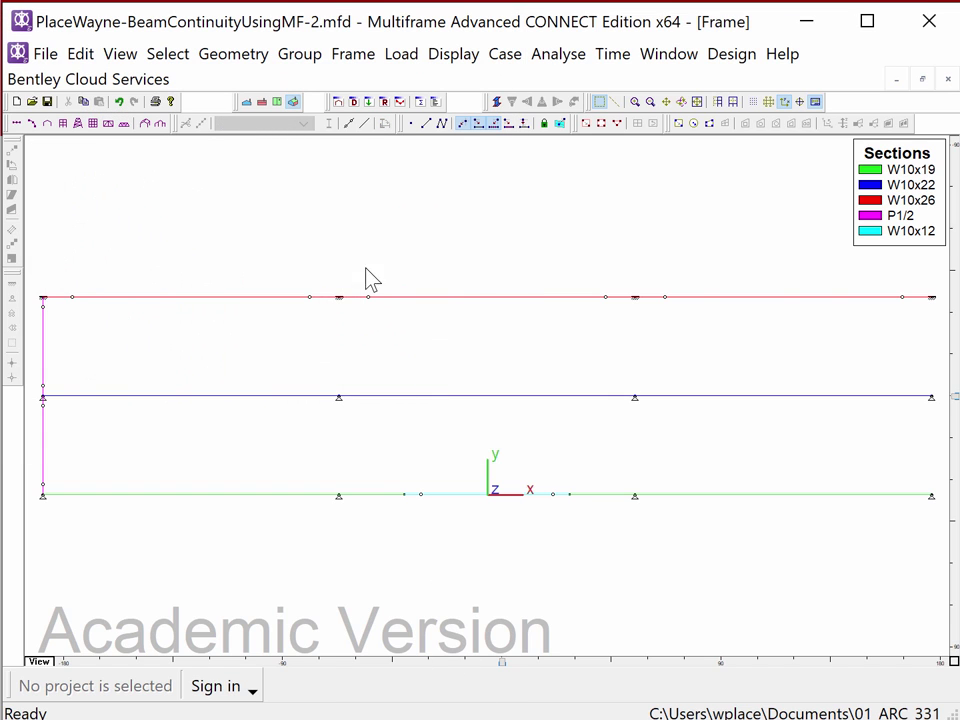
Rerun the linear analysis, check the 38.834 ksi centre compression, then return to Frame view.
left_click(547, 60)
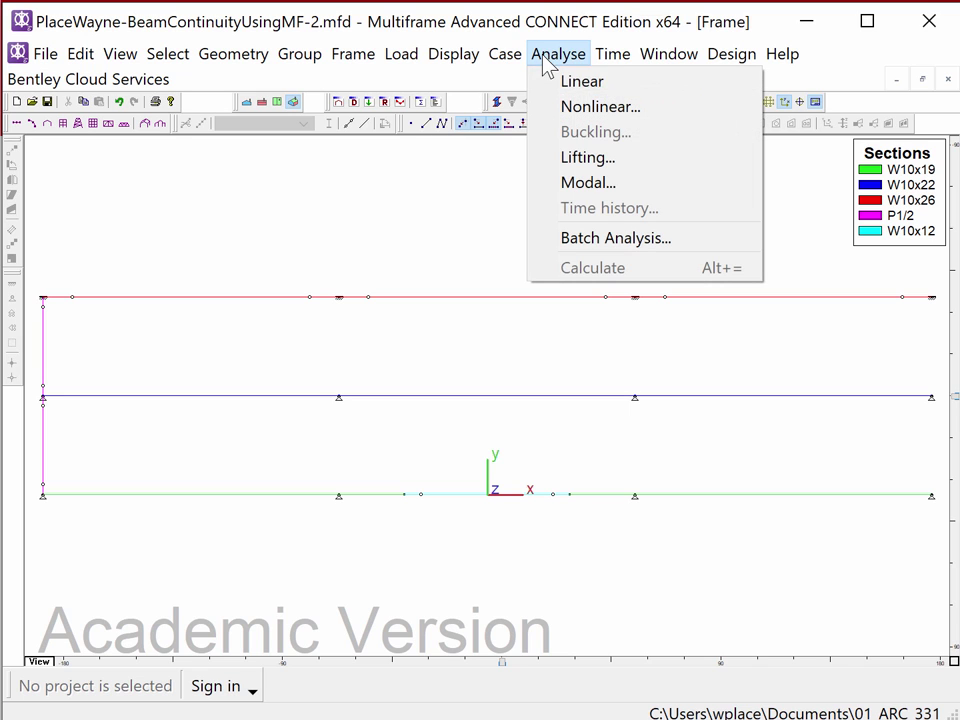
left_click(561, 79)
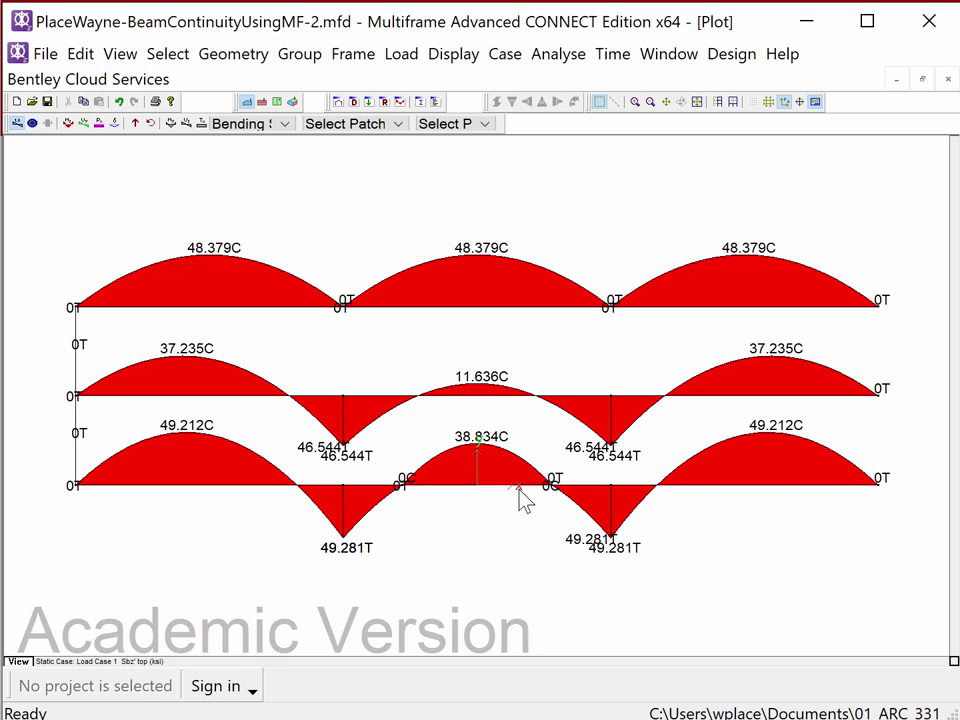
left_click(339, 101)
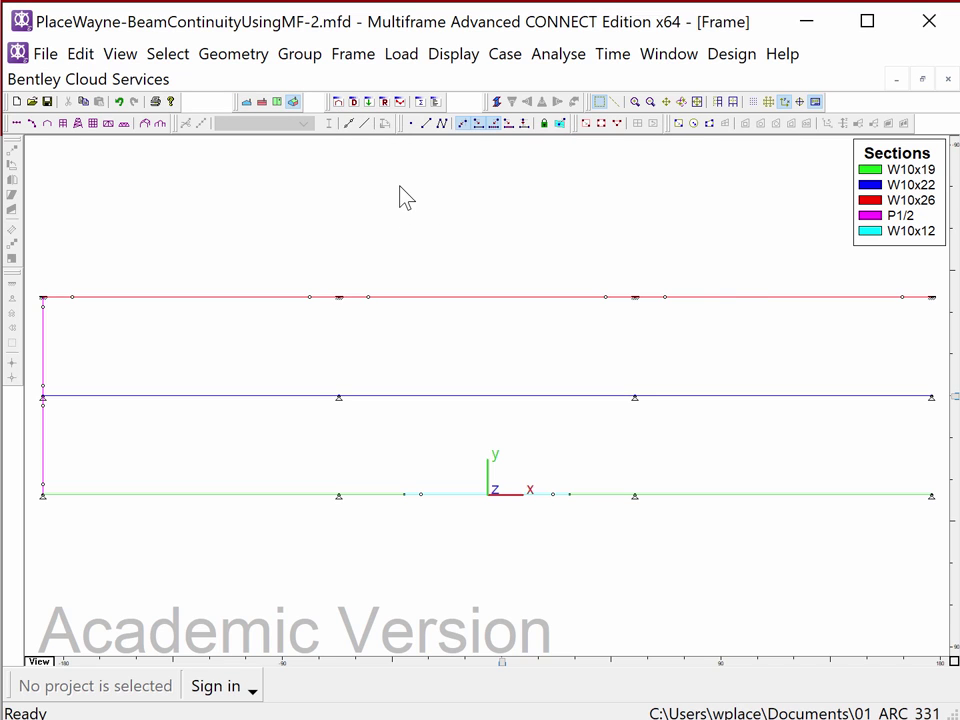
Turn on Section Names in the Symbols settings so each member shows its section, then nudge the view up.
left_click(472, 56)
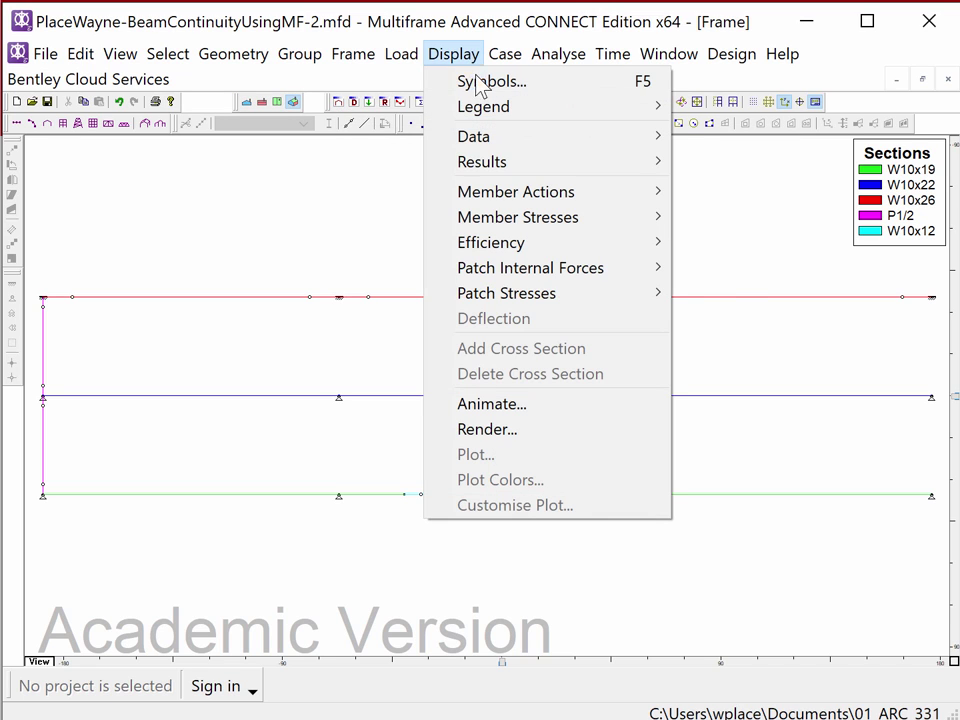
left_click(482, 83)
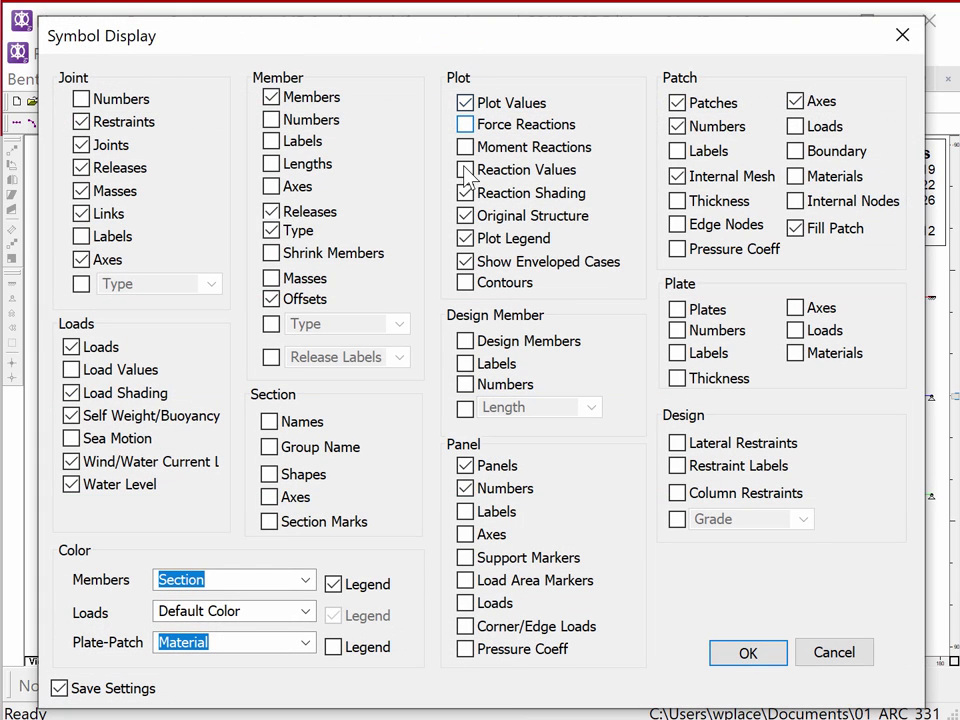
left_click(269, 421)
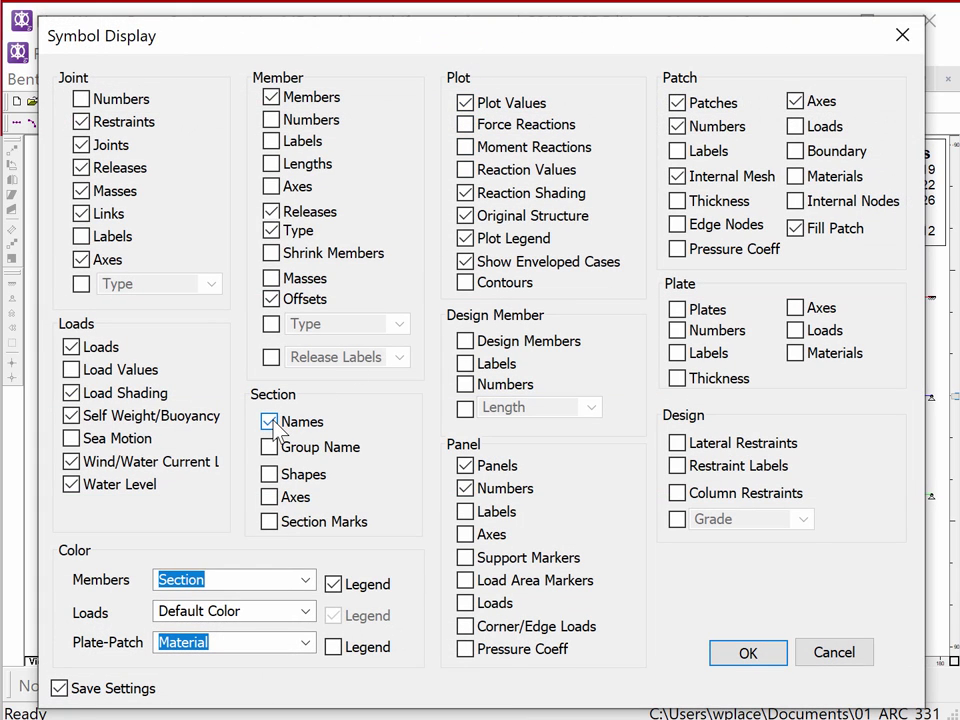
left_click(752, 658)
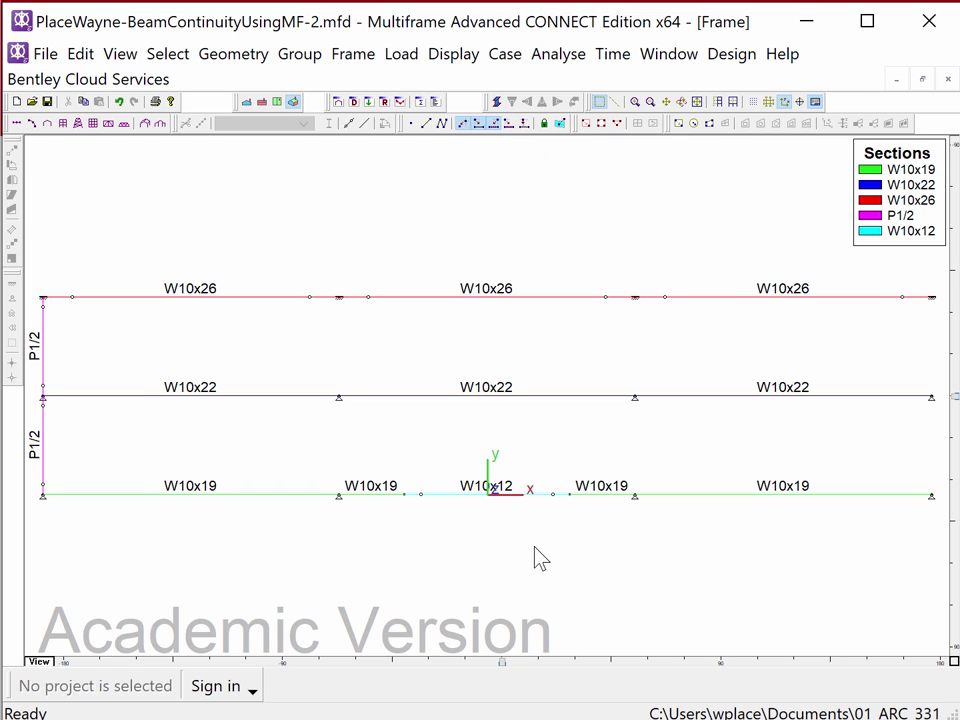
mouse_move(534, 559)
middle_mouse_down()
mouse_move(510, 499)
mouse_move(536, 499)
mouse_move(536, 534)
middle_mouse_up()
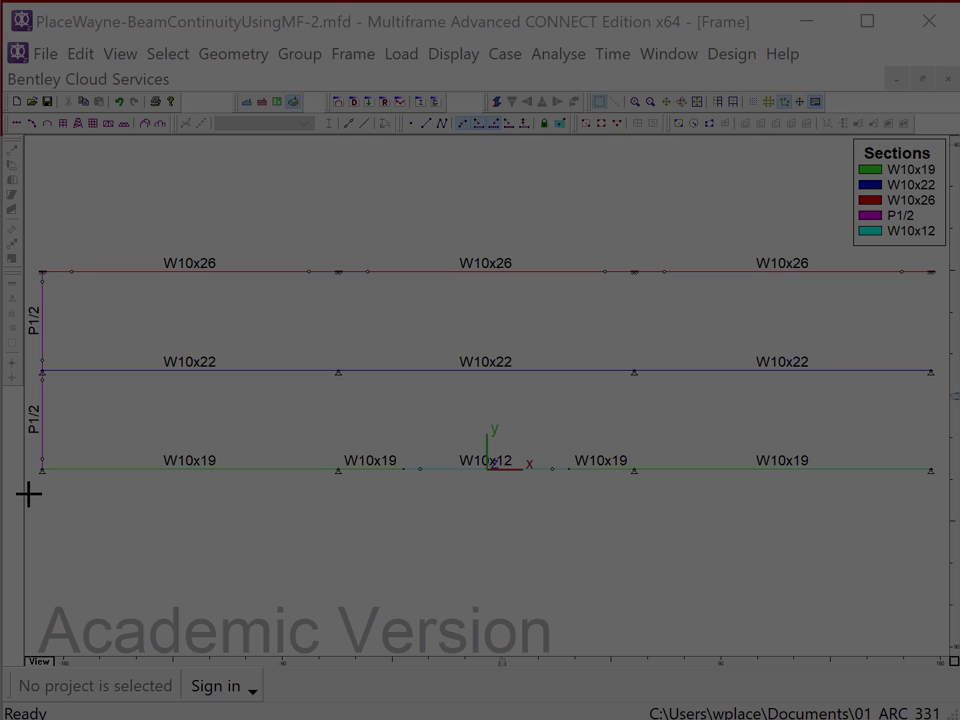
Snip the labelled frame drawing and save it over the existing Beam sections.jpg.
mouse_move(27, 493)
left_mouse_down()
mouse_move(321, 137)
mouse_move(658, 231)
mouse_move(943, 171)
mouse_move(943, 146)
left_mouse_up()
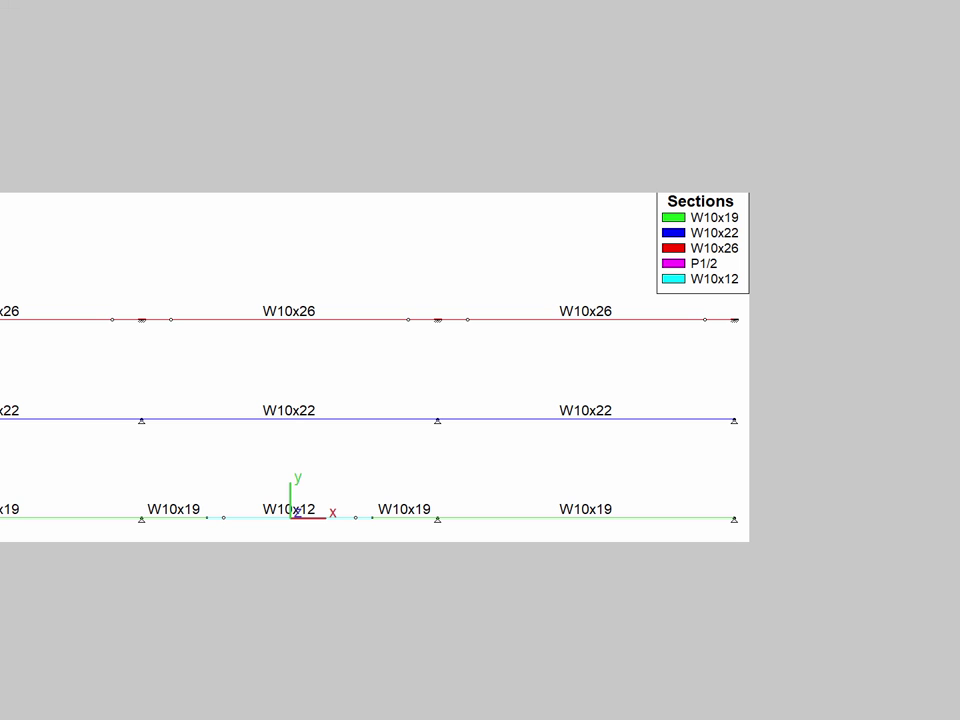
key("ctrl+s")
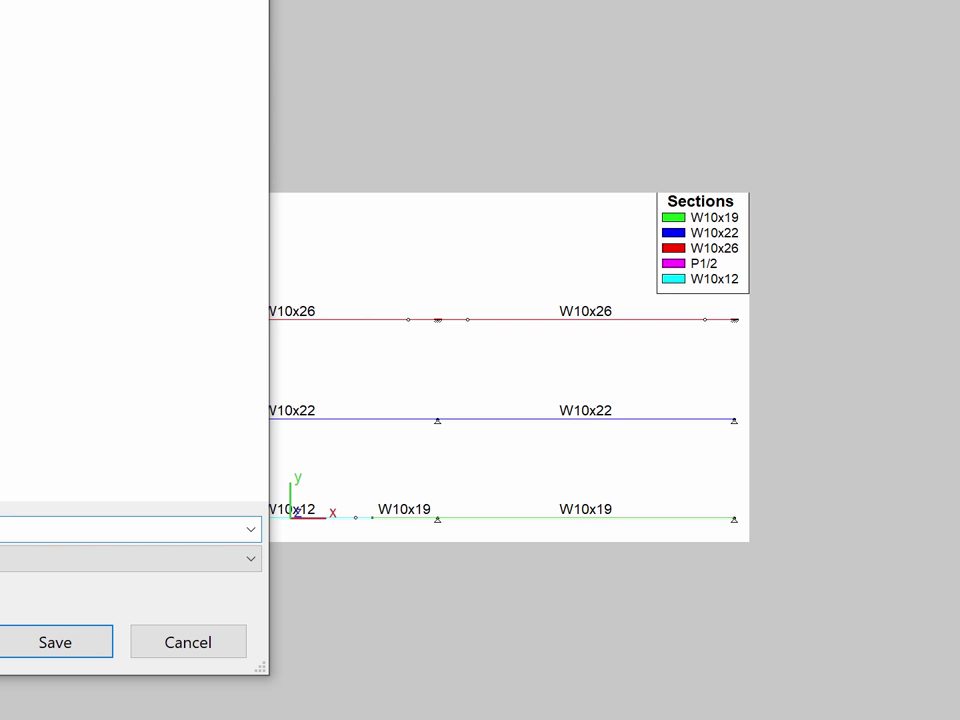
left_click(17, 632)
left_click(68, 646)
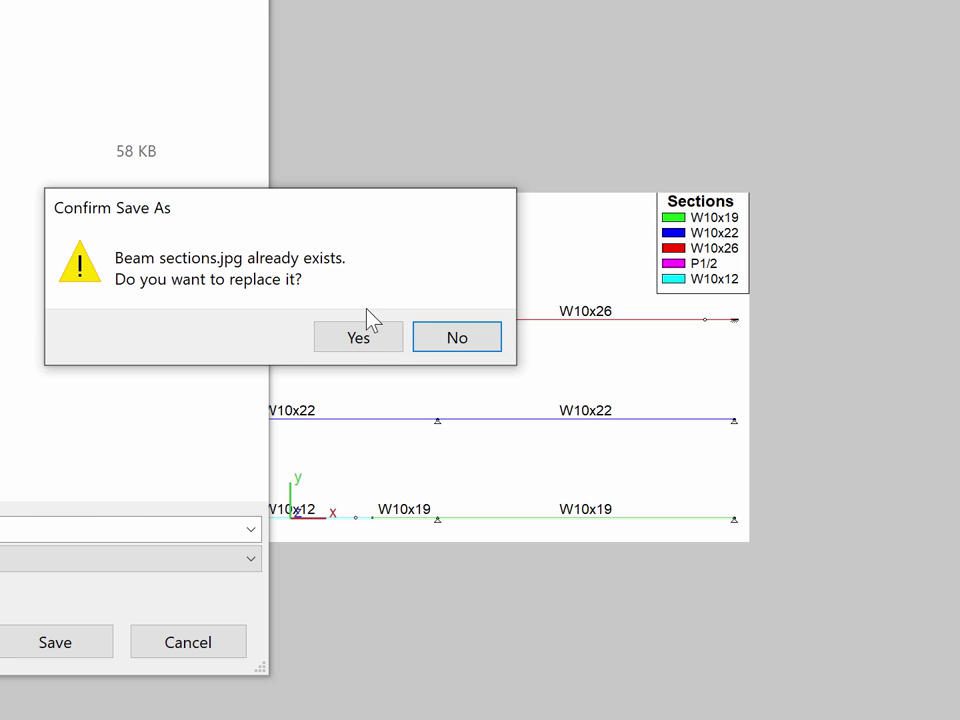
left_click(385, 337)
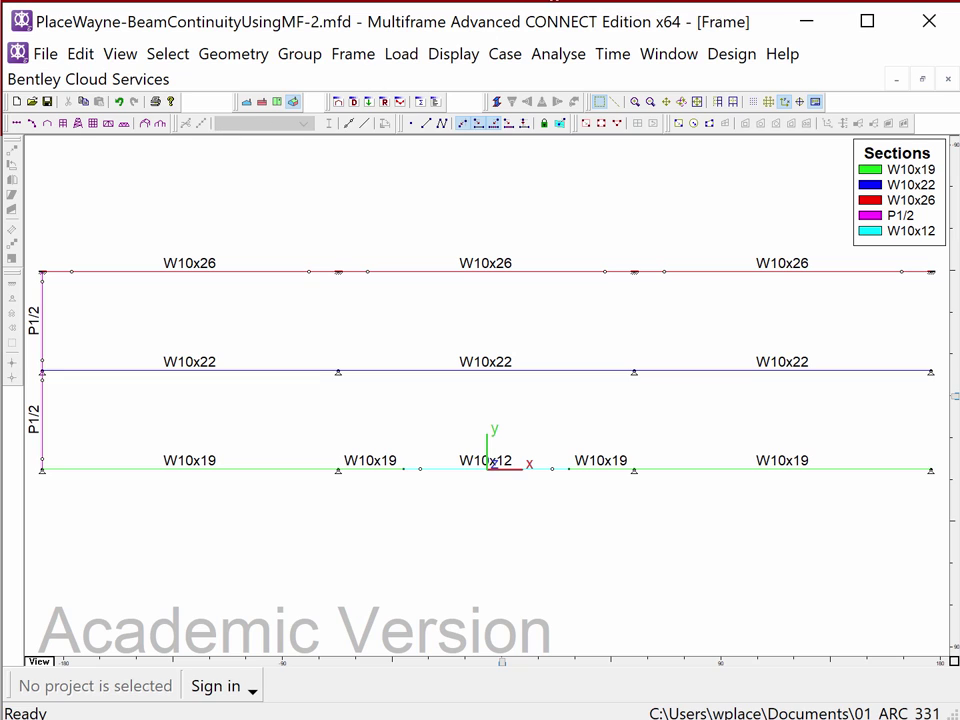
Toggle rendering, then switch through the Load window to the Plot window showing Sbz' stresses.
left_click(496, 102)
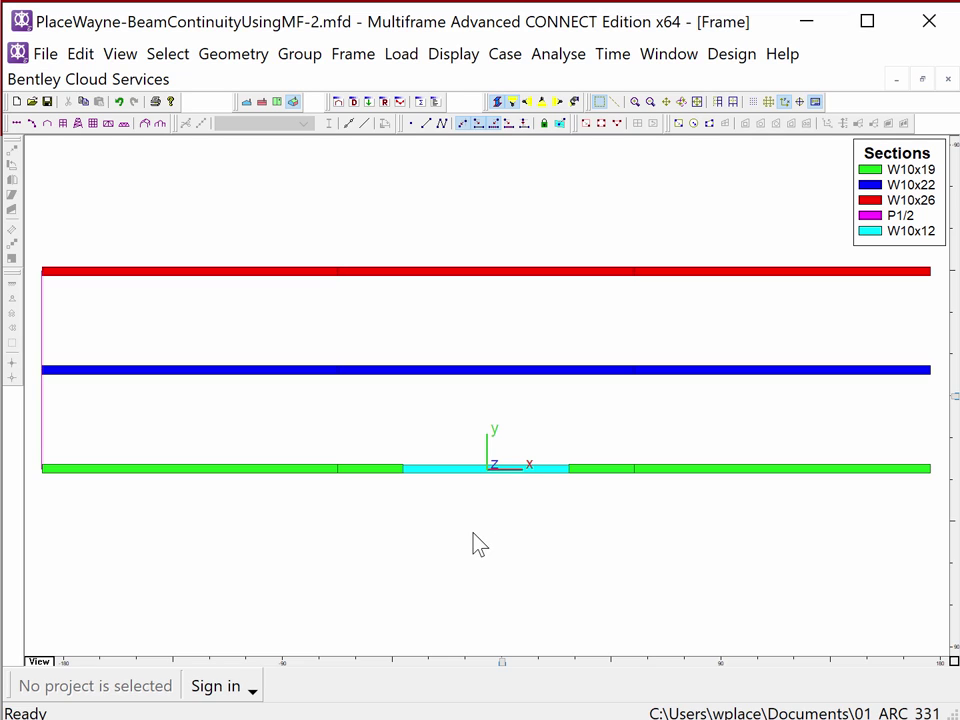
left_click(369, 102)
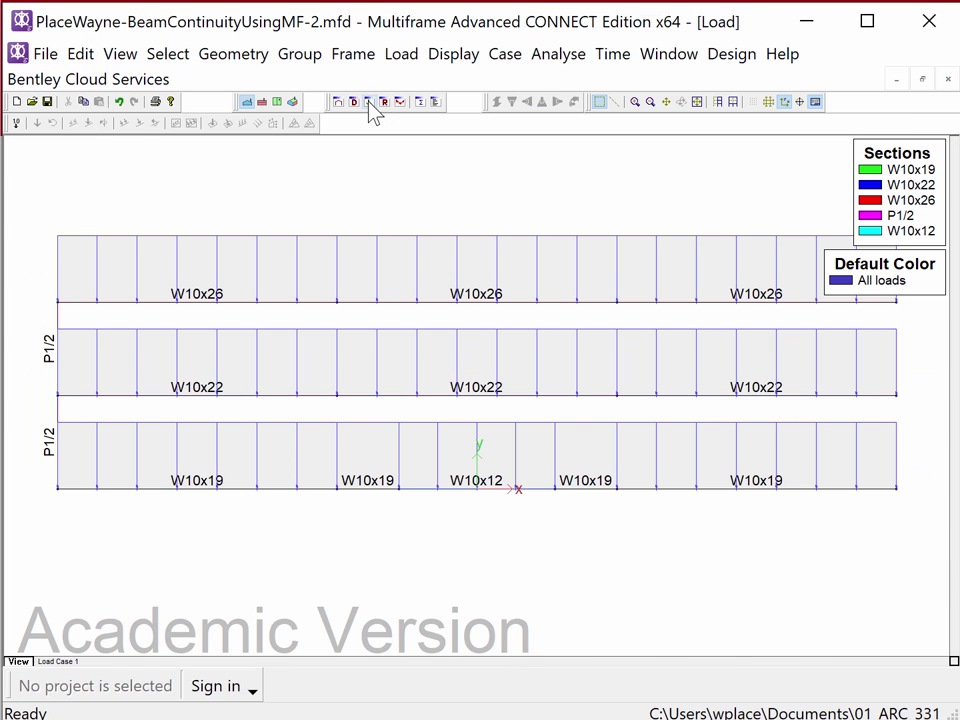
left_click(399, 102)
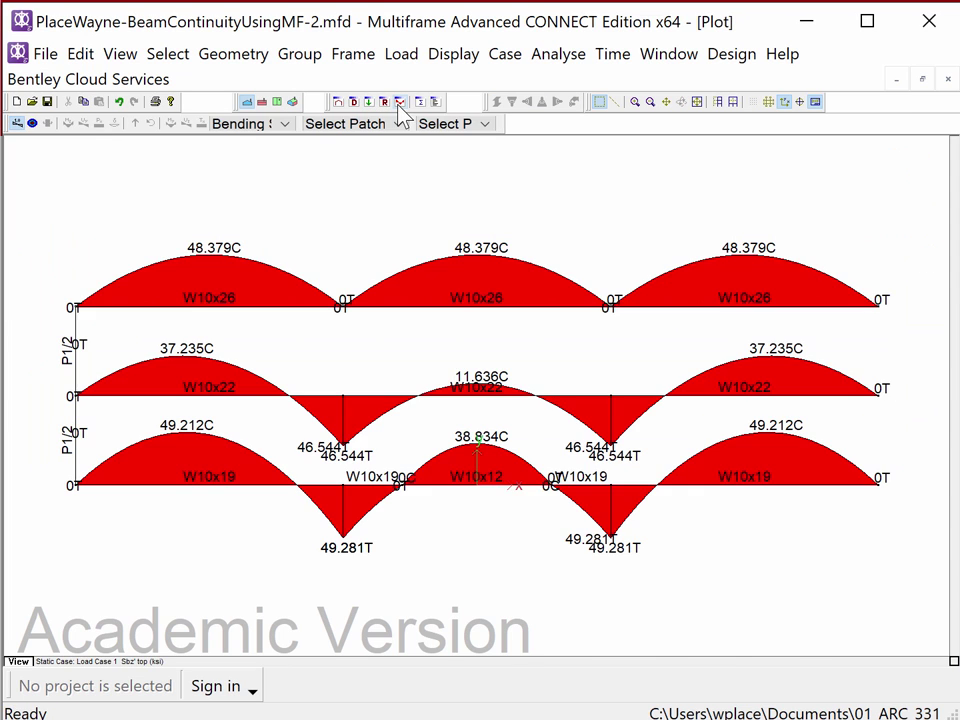